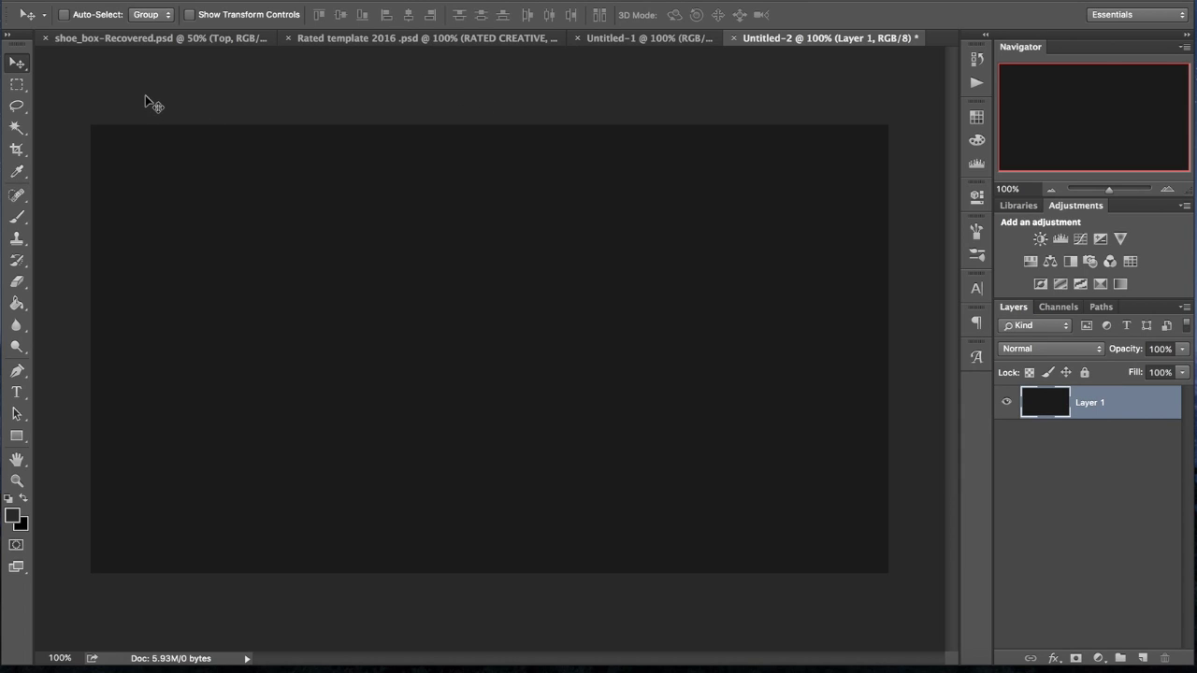
- Start File > Open and browse the Desktop project folders for the banner image
{"action": "left_click", "coordinate": [150, 0]}
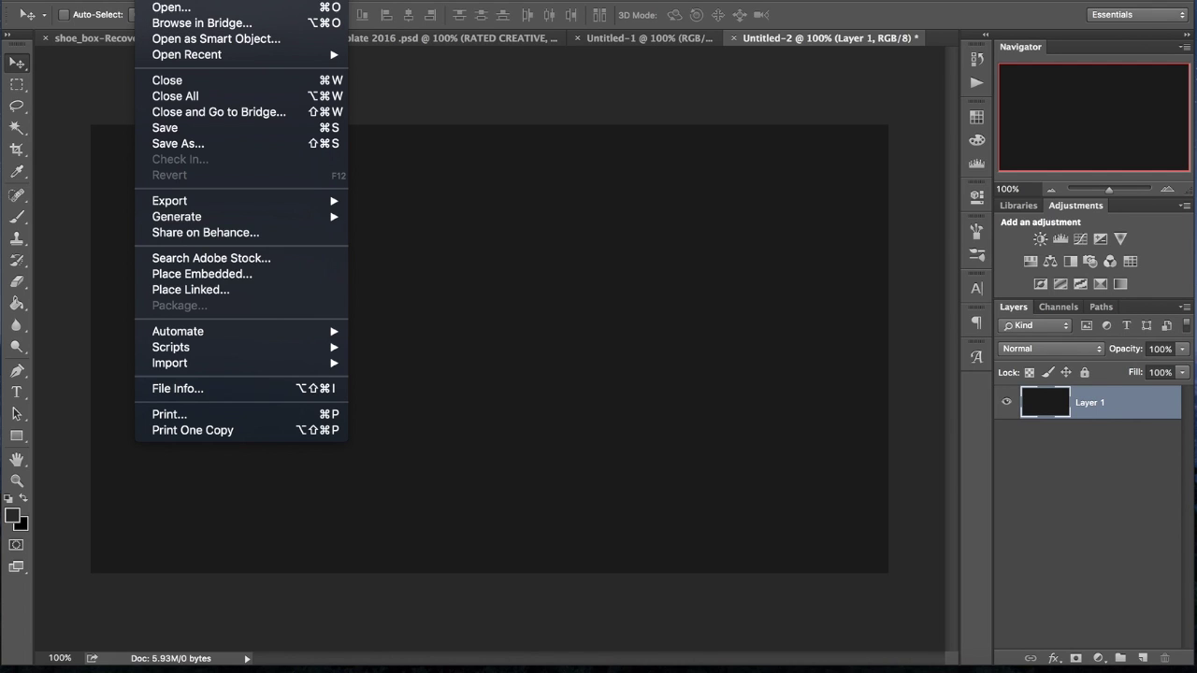
{"action": "left_click", "coordinate": [164, 6]}
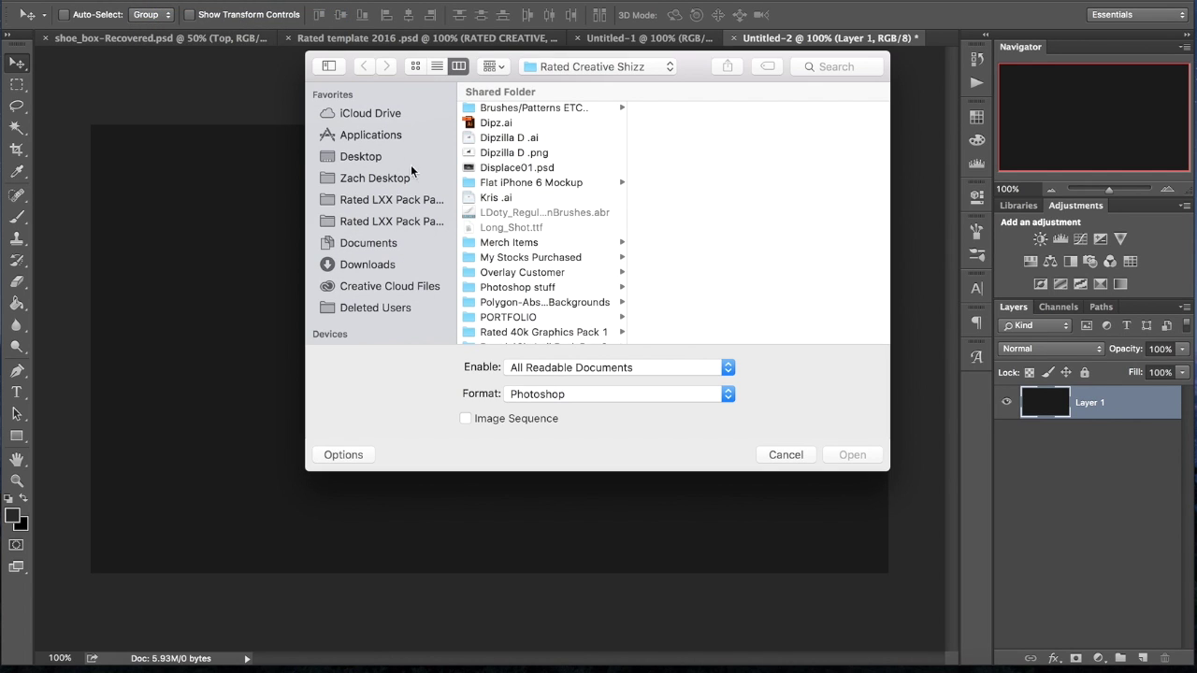
{"action": "left_click", "coordinate": [395, 154]}
{"action": "scroll", "coordinate": [529, 215], "scroll_direction": "down", "scroll_amount": 3}
{"action": "left_click", "coordinate": [531, 226]}
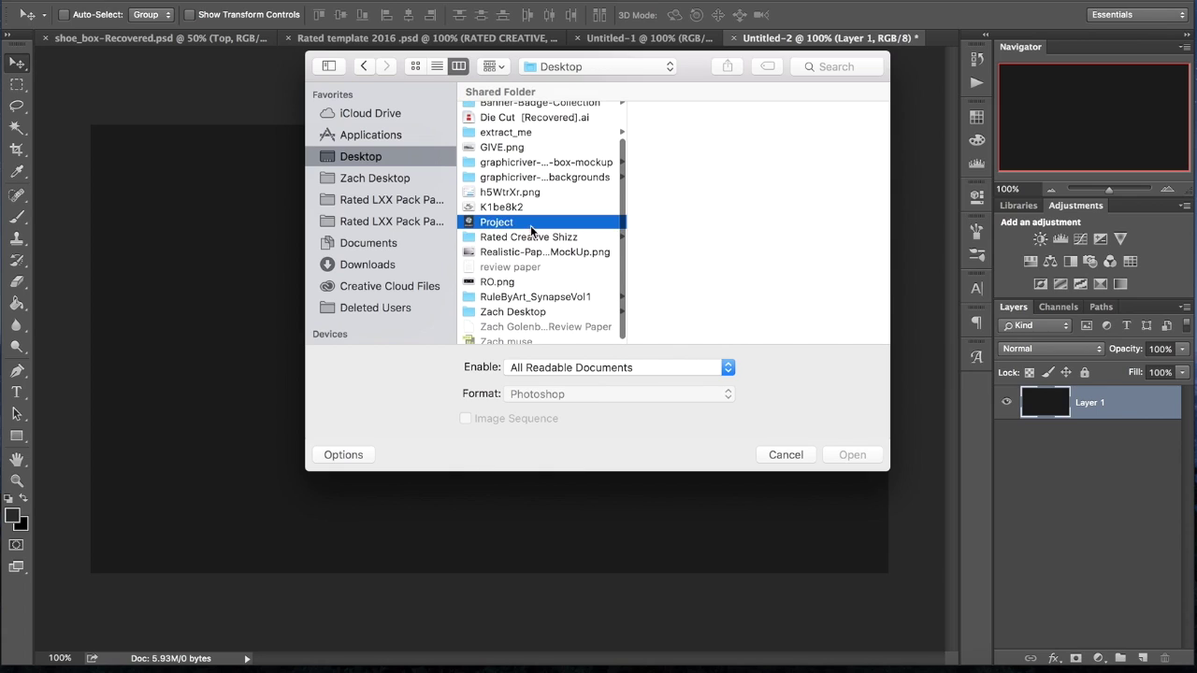
{"action": "left_click", "coordinate": [528, 236]}
{"action": "left_click", "coordinate": [674, 194]}
{"action": "left_click", "coordinate": [627, 208]}
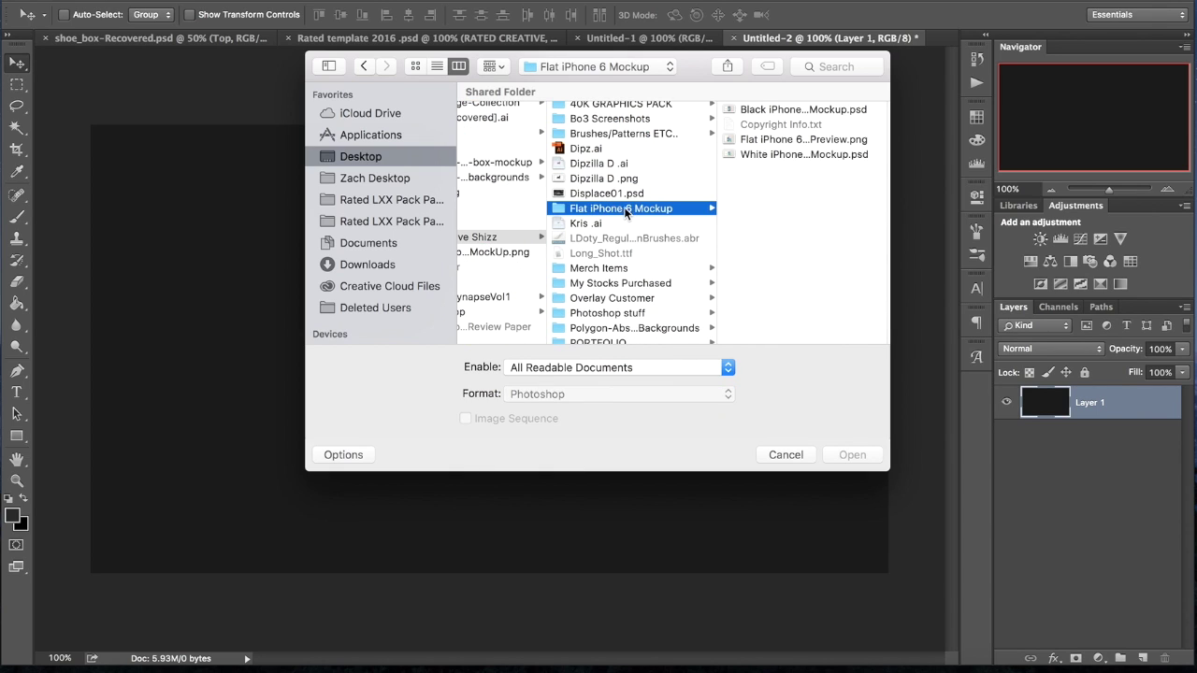
{"action": "left_click", "coordinate": [618, 297]}
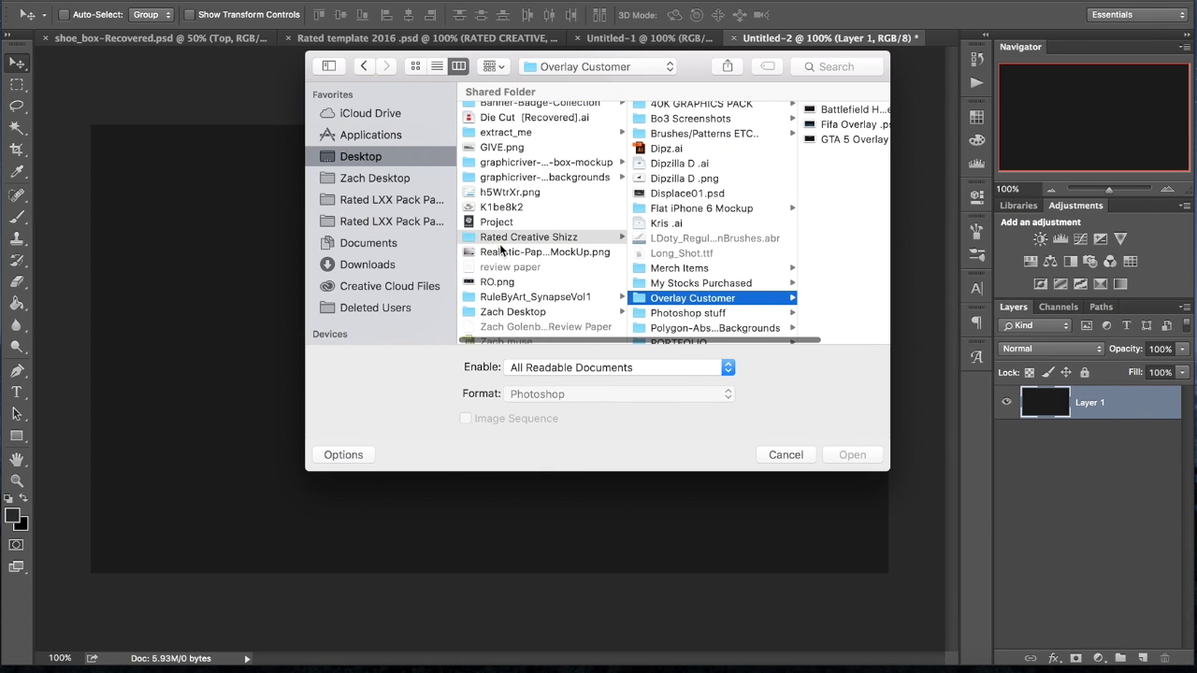
- Navigate to Design Folder > Obey Revamp and open Obey-Header-.png
{"action": "left_click", "coordinate": [395, 182]}
{"action": "scroll", "coordinate": [562, 243], "scroll_direction": "down", "scroll_amount": 5}
{"action": "left_click", "coordinate": [558, 256]}
{"action": "left_click", "coordinate": [548, 244]}
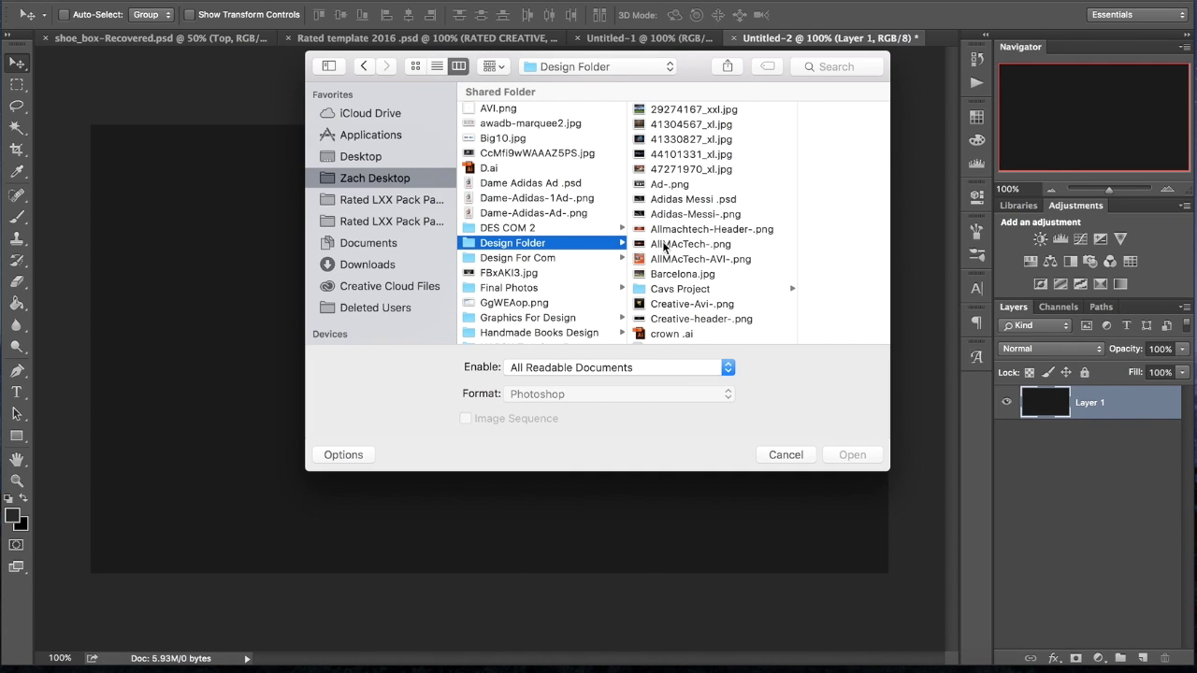
{"action": "scroll", "coordinate": [674, 262], "scroll_direction": "down", "scroll_amount": 10}
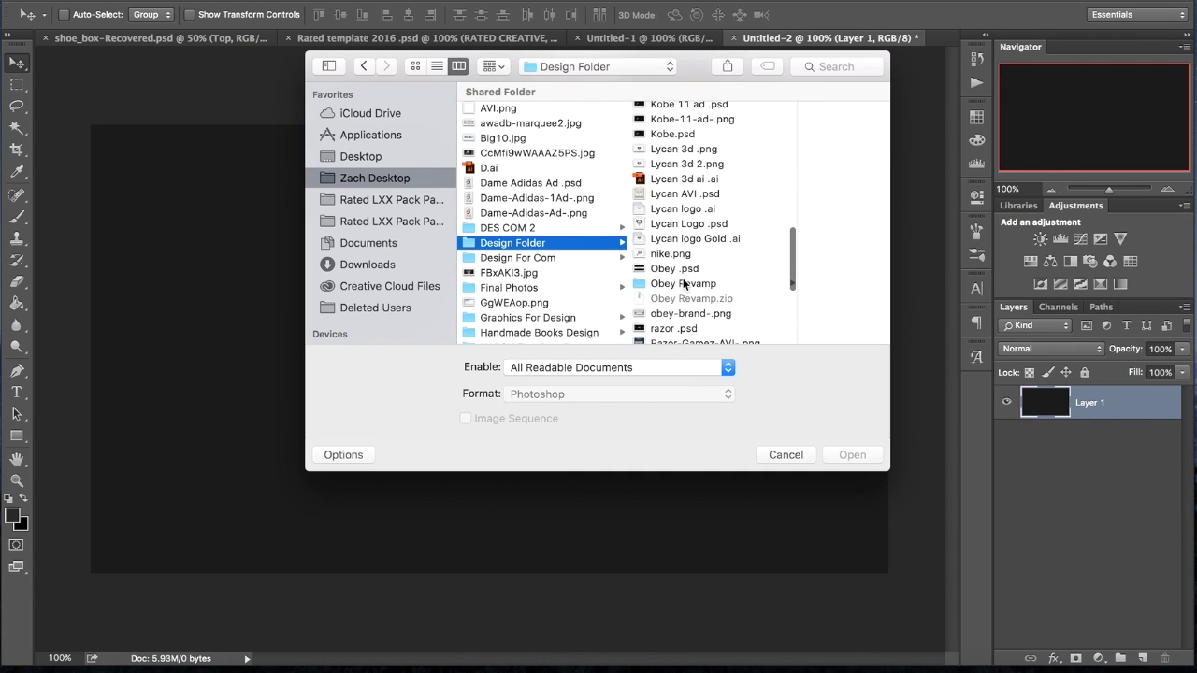
{"action": "left_click", "coordinate": [684, 283]}
{"action": "left_click", "coordinate": [629, 269]}
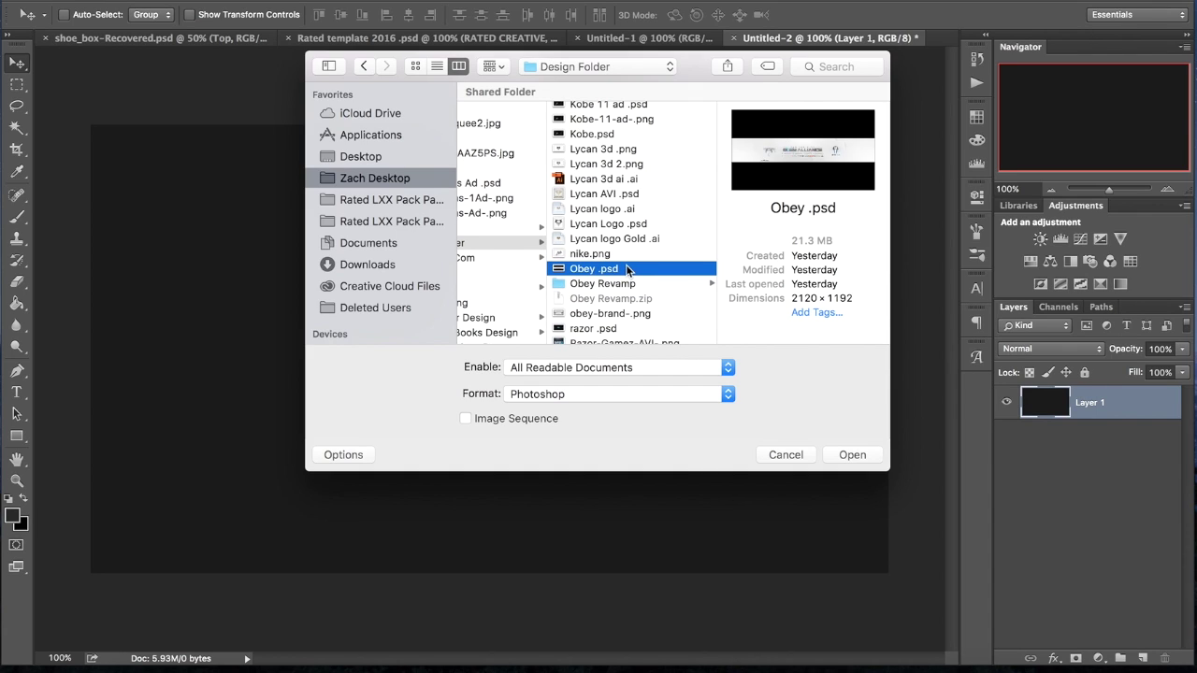
{"action": "left_click", "coordinate": [630, 286]}
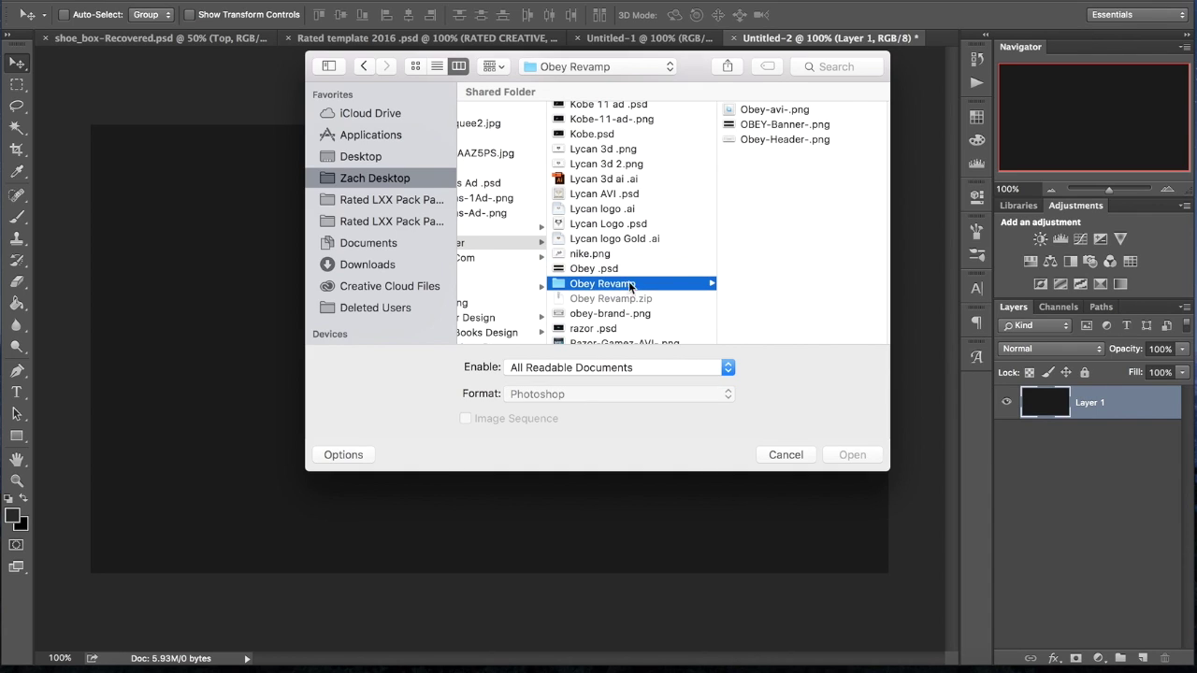
{"action": "left_click", "coordinate": [772, 139]}
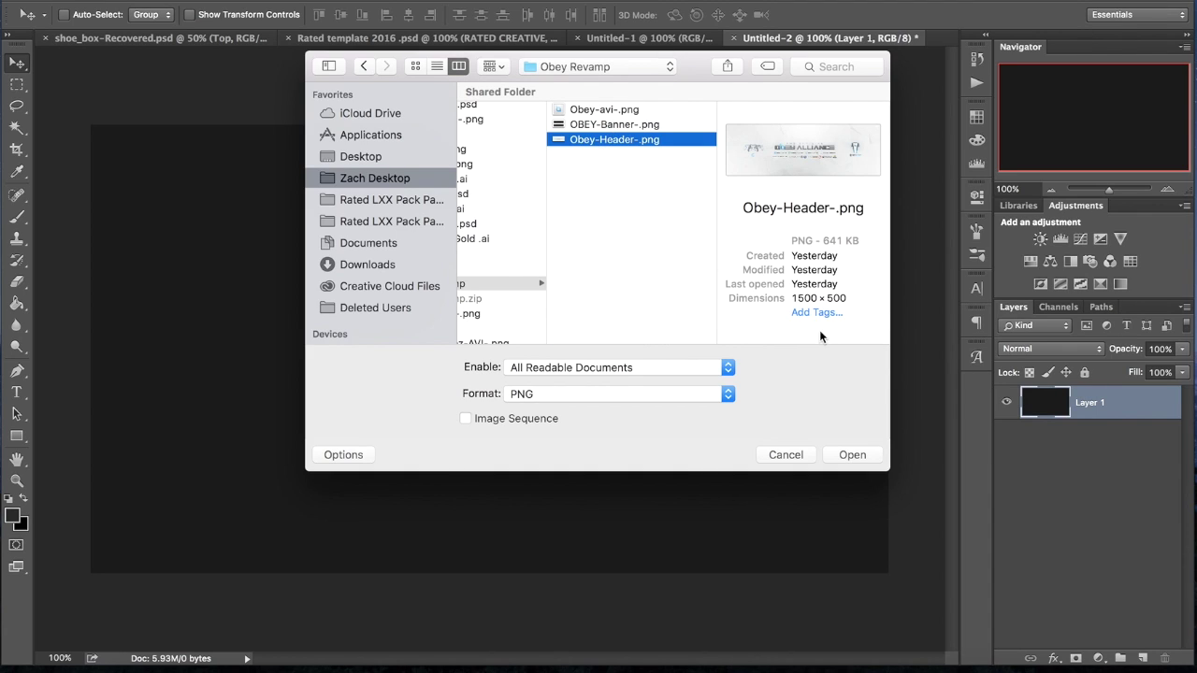
{"action": "left_click", "coordinate": [863, 455]}
{"action": "left_click", "coordinate": [73, 657]}
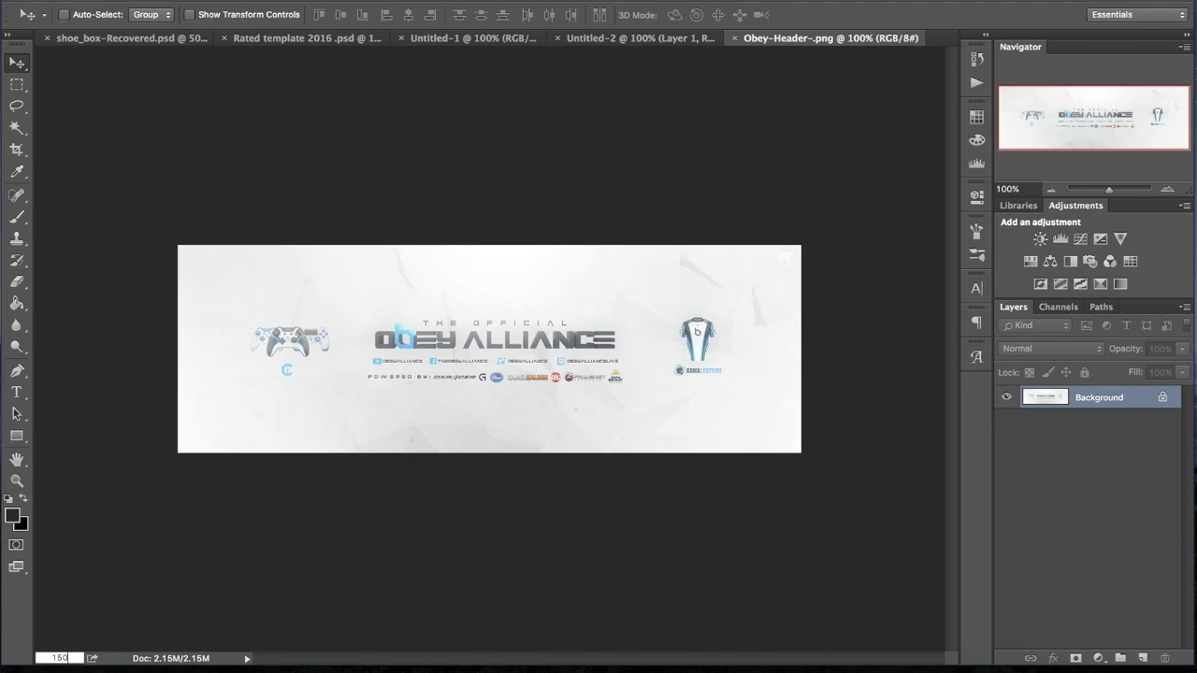
- Inspect the banner at 150%, then 100%, then 200% zoom
{"action": "key", "text": "Return"}
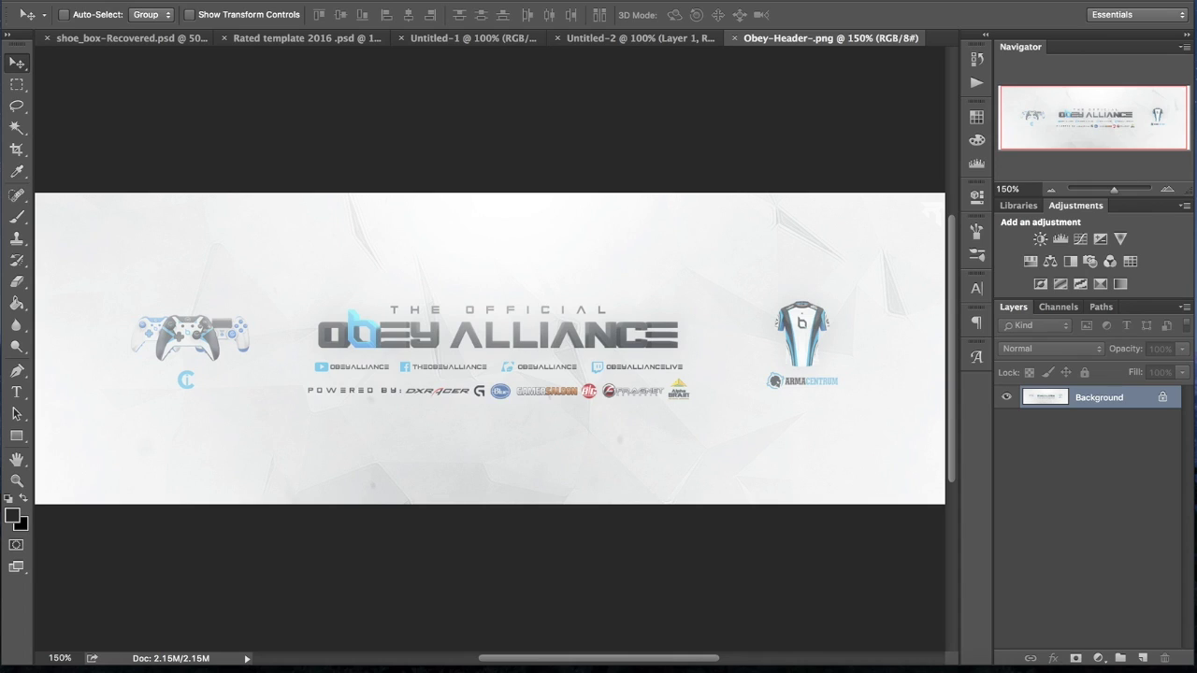
{"action": "left_click", "coordinate": [73, 659]}
{"action": "type", "text": "100"}
{"action": "key", "text": "Return"}
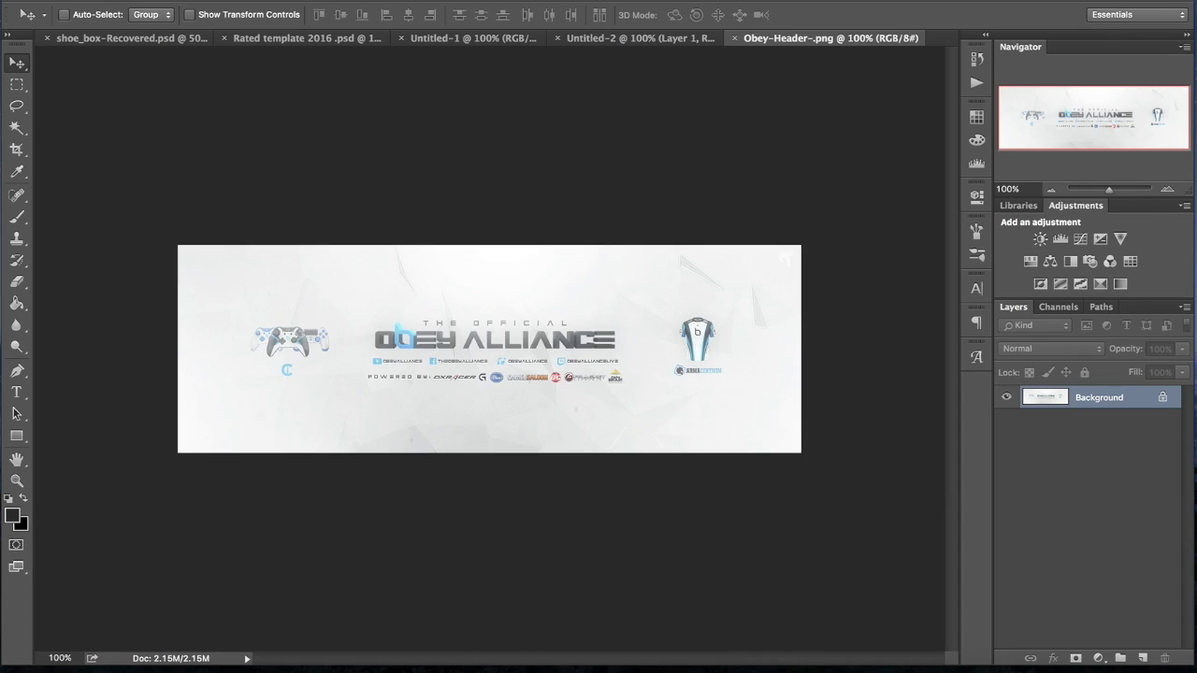
{"action": "left_click", "coordinate": [73, 658]}
{"action": "type", "text": "200"}
{"action": "key", "text": "Return"}
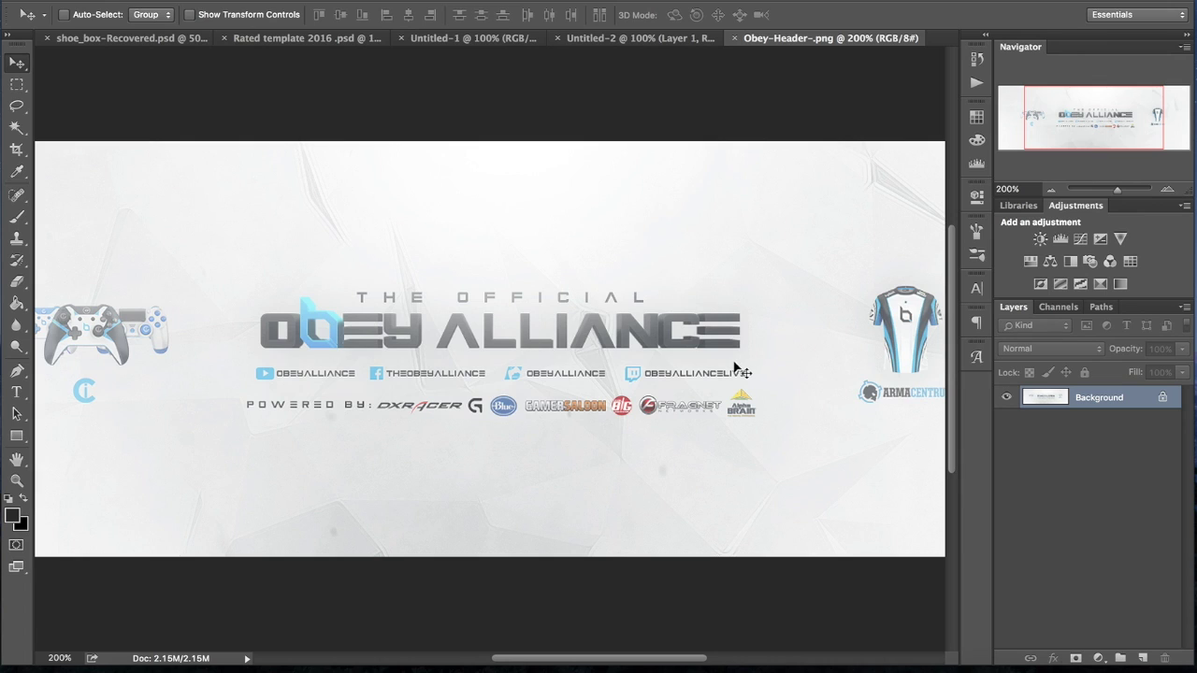
- Scroll across the zoomed banner, then close the Obey-Header-.png document
{"action": "scroll", "coordinate": [739, 369], "scroll_direction": "right", "scroll_amount": 10}
{"action": "scroll", "coordinate": [550, 351], "scroll_direction": "left", "scroll_amount": 10}
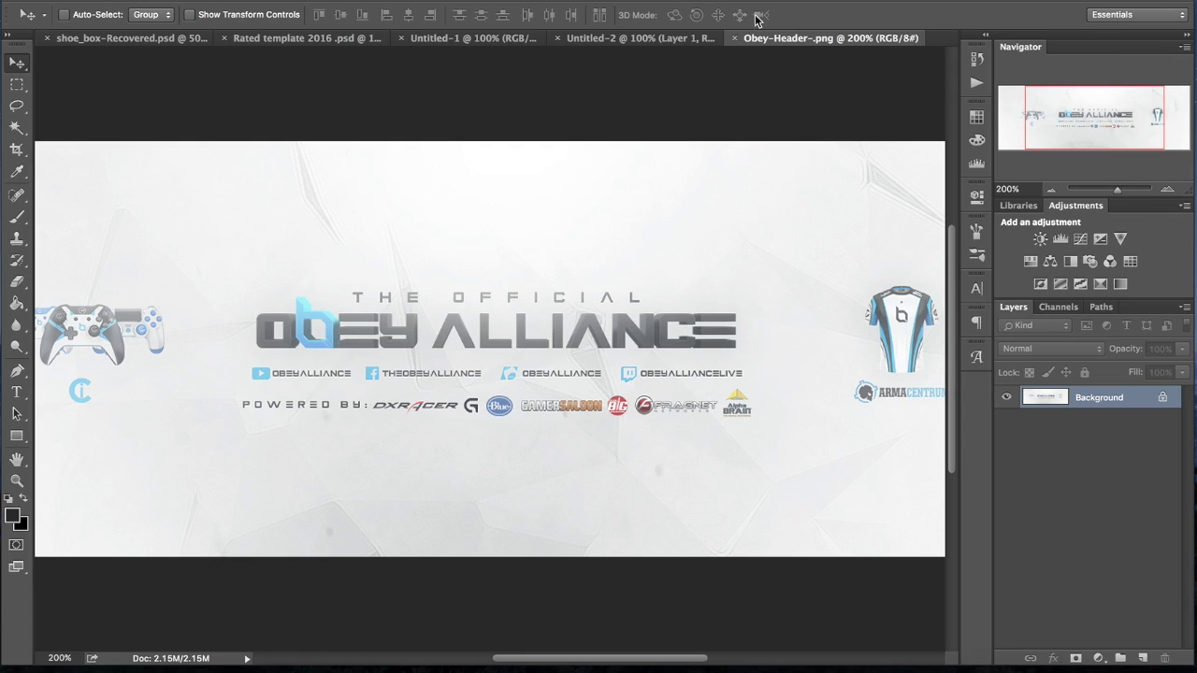
{"action": "left_click", "coordinate": [734, 39]}
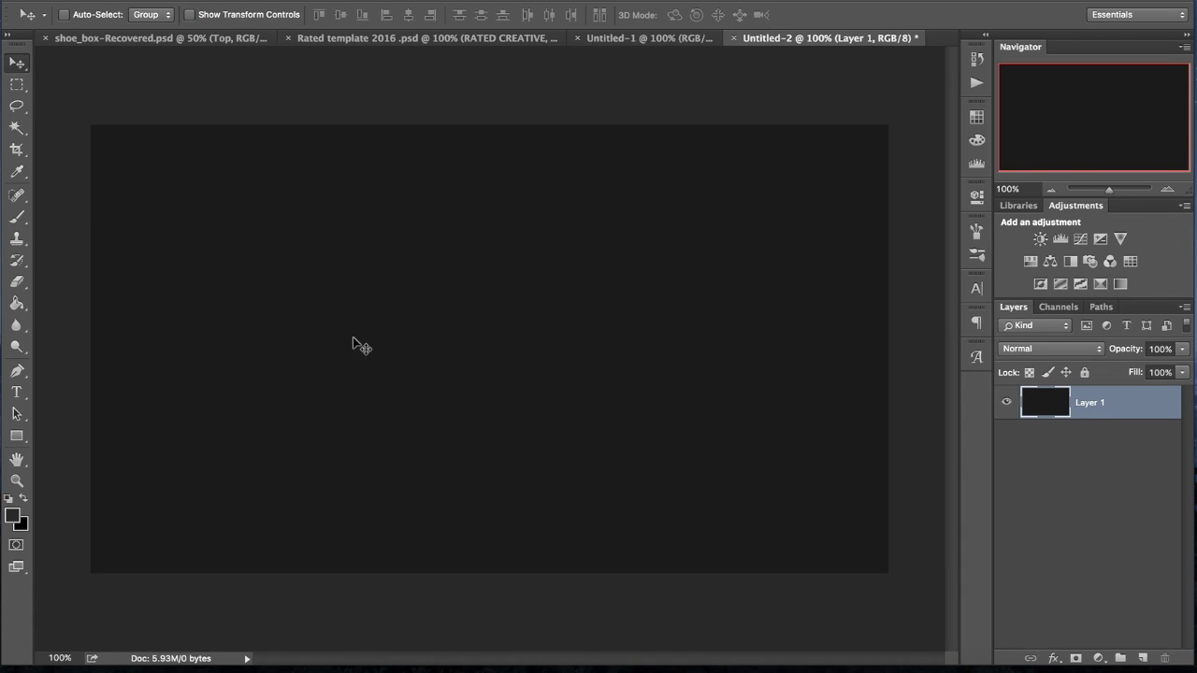
- Switch to the Horizontal Type tool and scroll the font list toward Stendo 400 Regular
{"action": "left_click", "coordinate": [17, 393]}
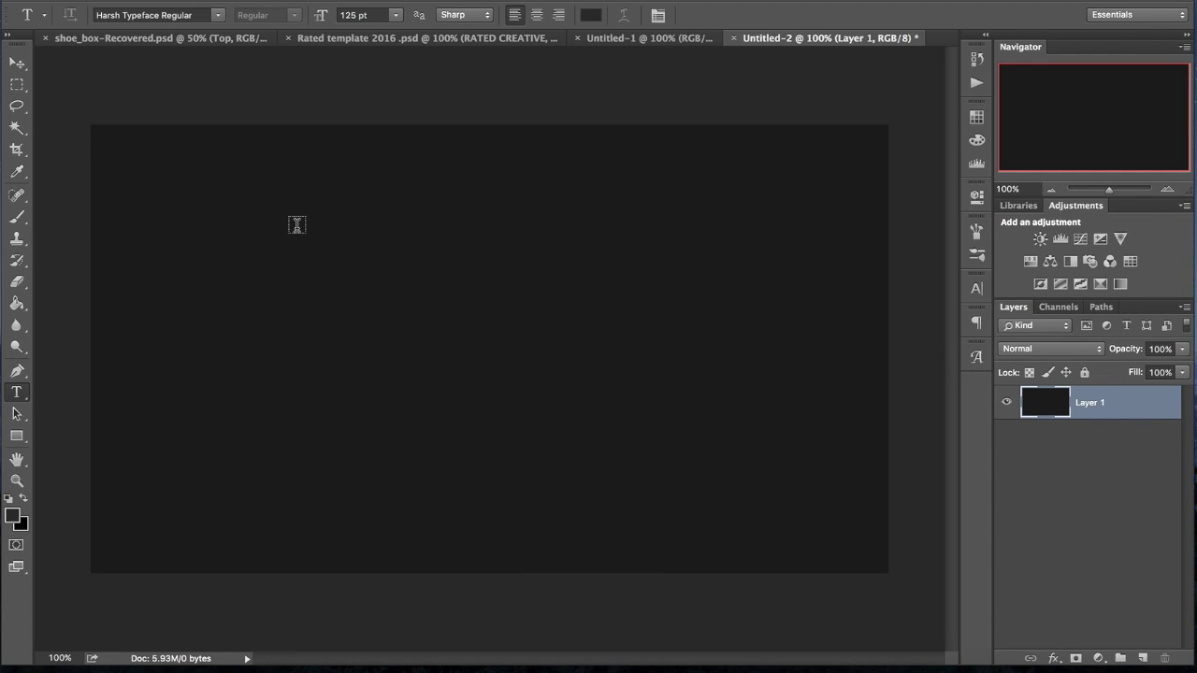
{"action": "left_click", "coordinate": [220, 15]}
{"action": "scroll", "coordinate": [331, 233], "scroll_direction": "up", "scroll_amount": 15}
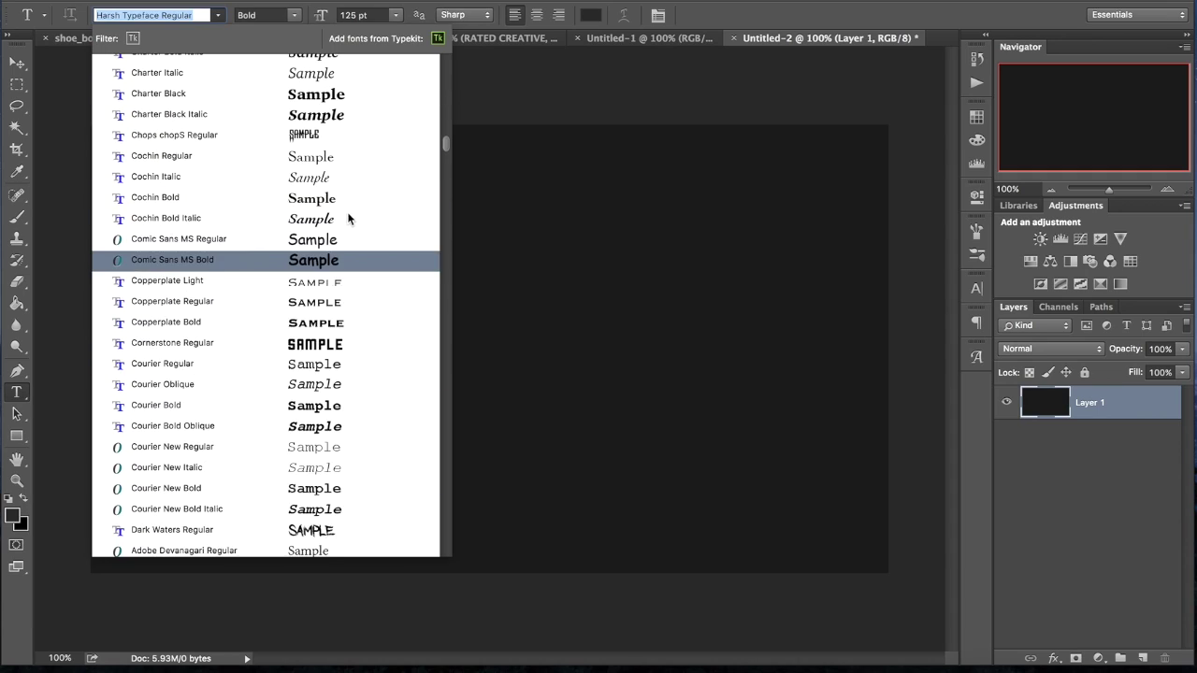
{"action": "scroll", "coordinate": [327, 211], "scroll_direction": "up", "scroll_amount": 20}
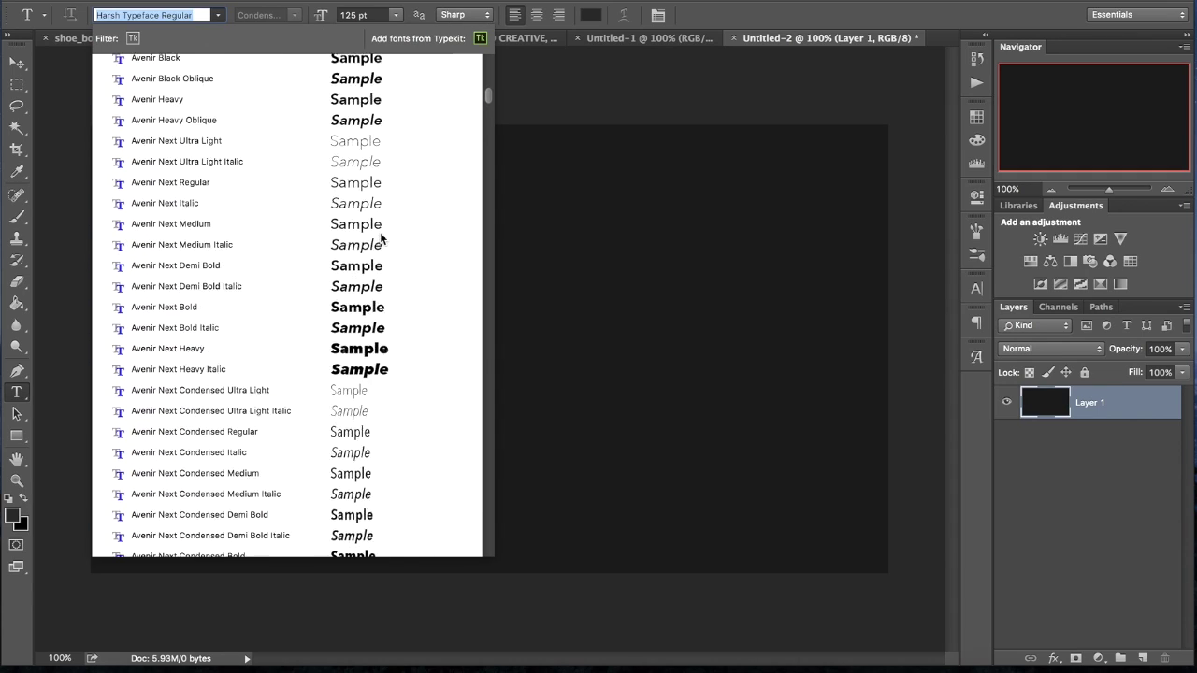
{"action": "scroll", "coordinate": [382, 238], "scroll_direction": "down", "scroll_amount": 20}
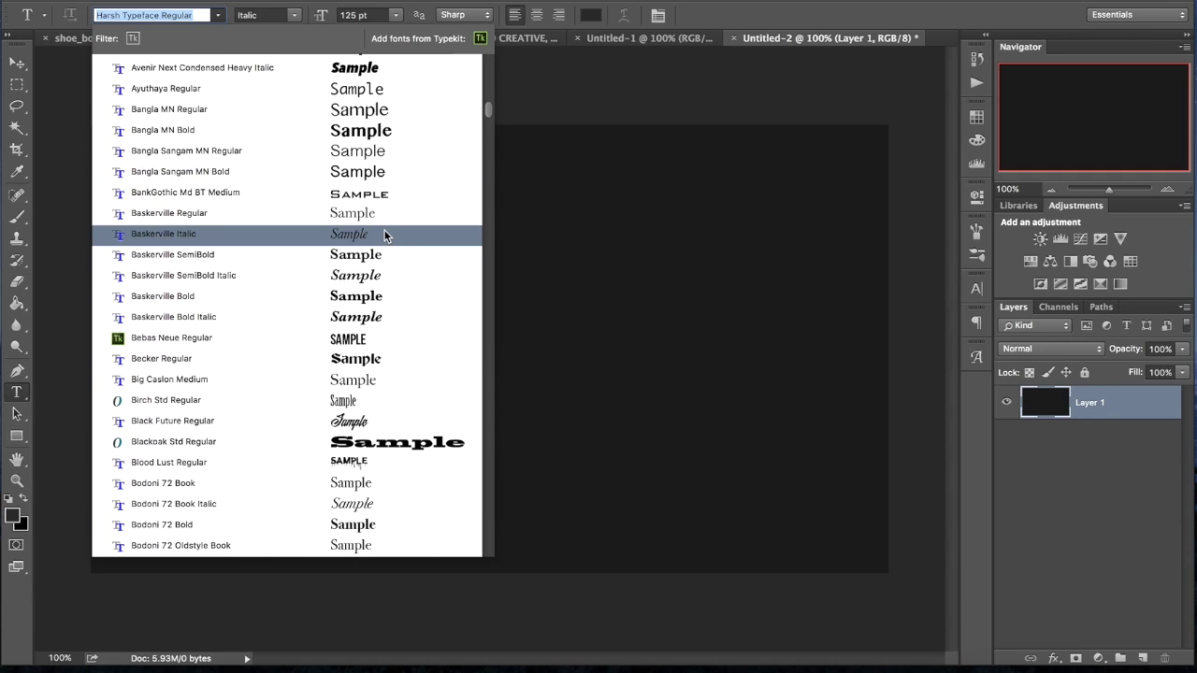
{"action": "scroll", "coordinate": [385, 237], "scroll_direction": "down", "scroll_amount": 20}
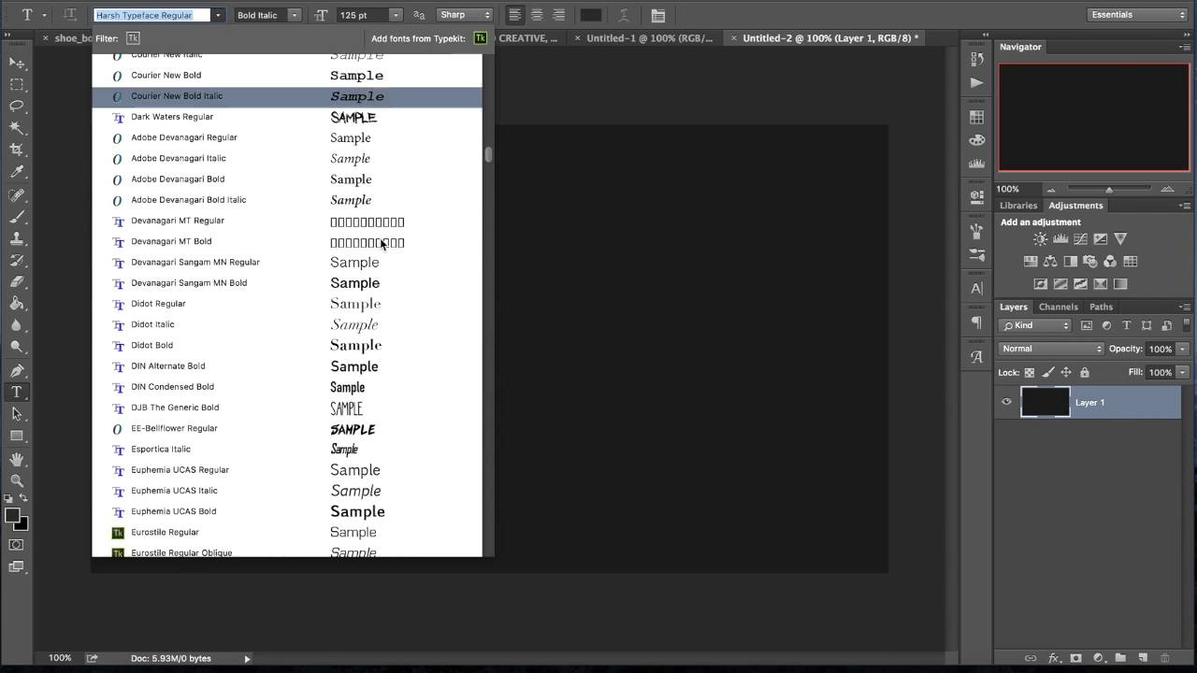
{"action": "scroll", "coordinate": [386, 241], "scroll_direction": "down", "scroll_amount": 20}
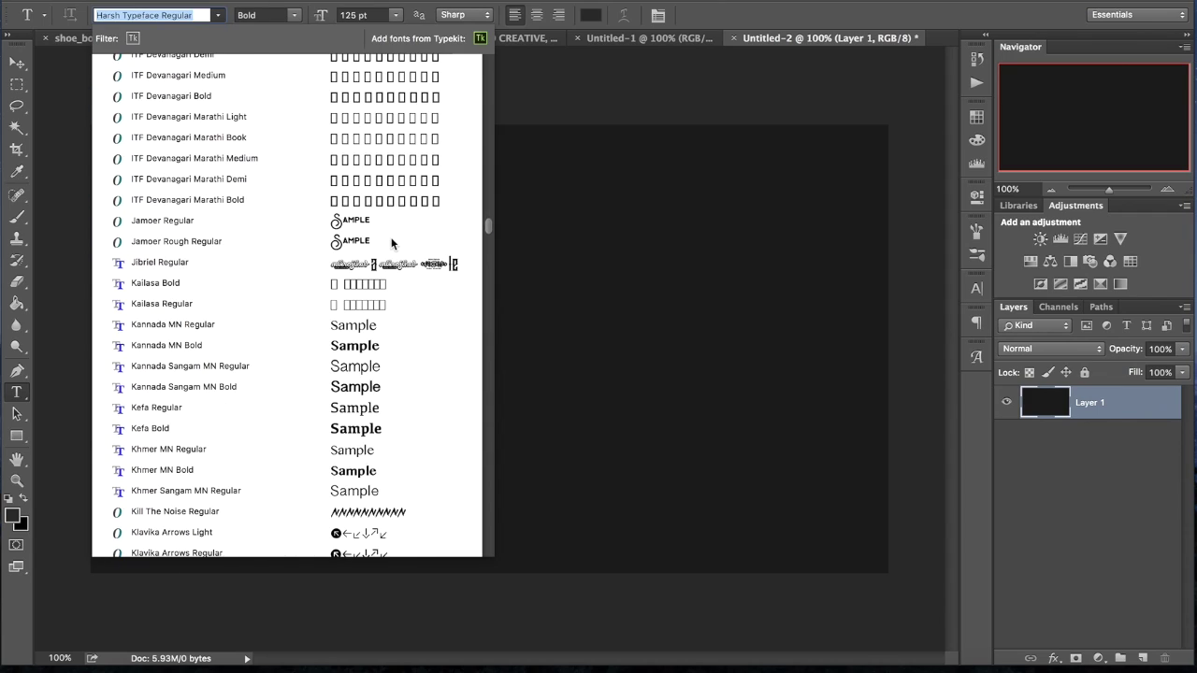
{"action": "scroll", "coordinate": [386, 245], "scroll_direction": "down", "scroll_amount": 15}
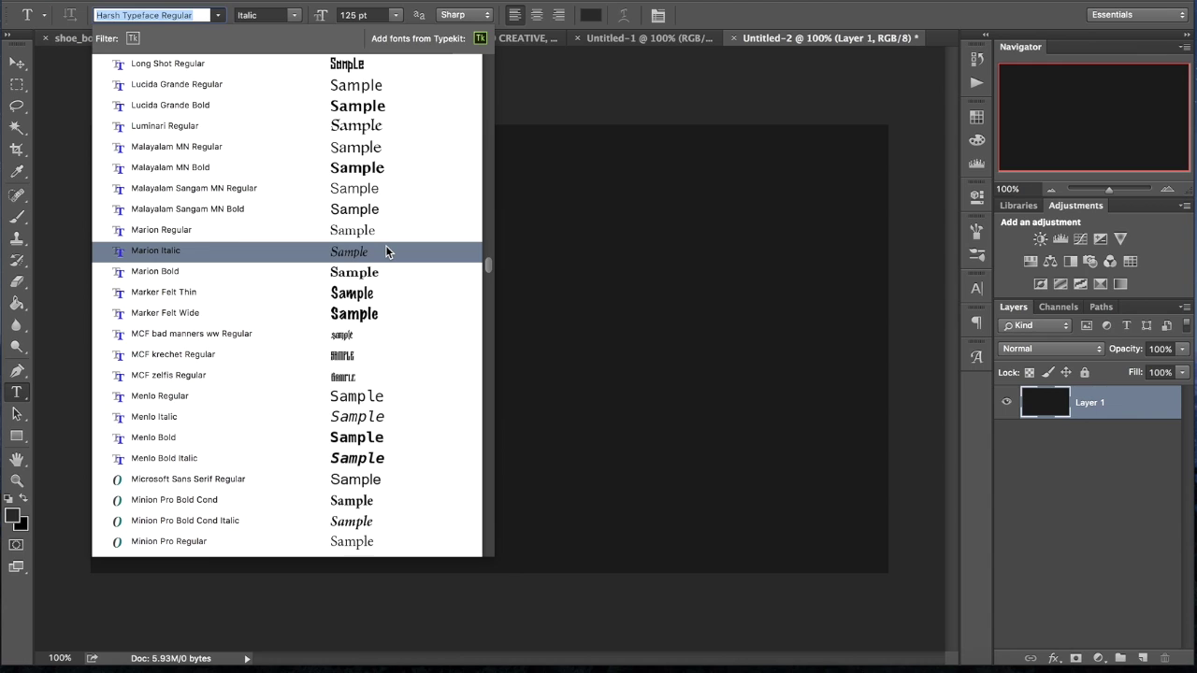
{"action": "scroll", "coordinate": [385, 245], "scroll_direction": "down", "scroll_amount": 20}
{"action": "scroll", "coordinate": [385, 245], "scroll_direction": "down", "scroll_amount": 20}
{"action": "scroll", "coordinate": [429, 249], "scroll_direction": "down", "scroll_amount": 3}
{"action": "scroll", "coordinate": [427, 252], "scroll_direction": "up", "scroll_amount": 6}
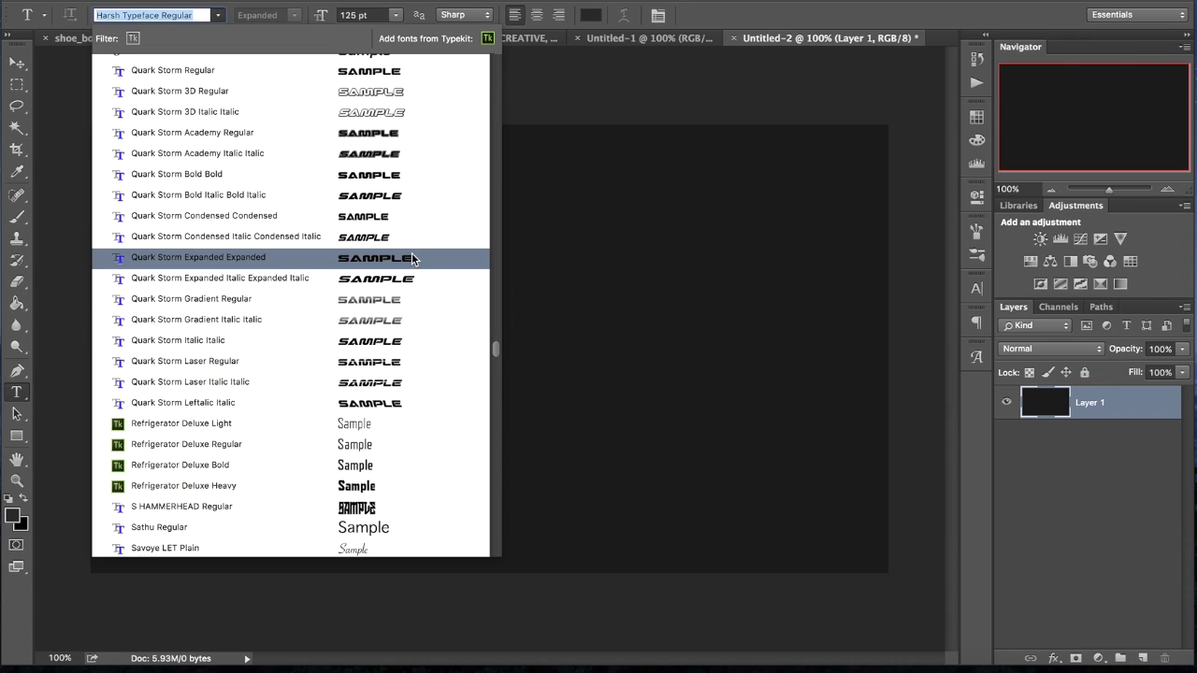
{"action": "scroll", "coordinate": [412, 259], "scroll_direction": "down", "scroll_amount": 12}
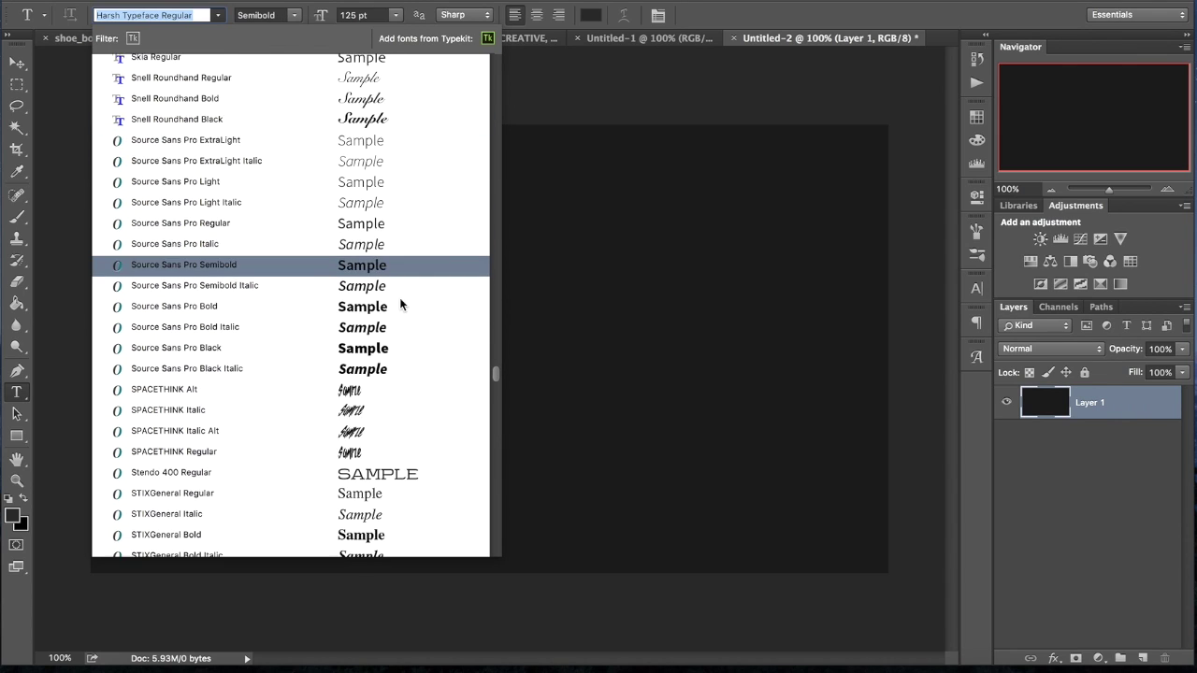
{"action": "scroll", "coordinate": [402, 297], "scroll_direction": "down", "scroll_amount": 5}
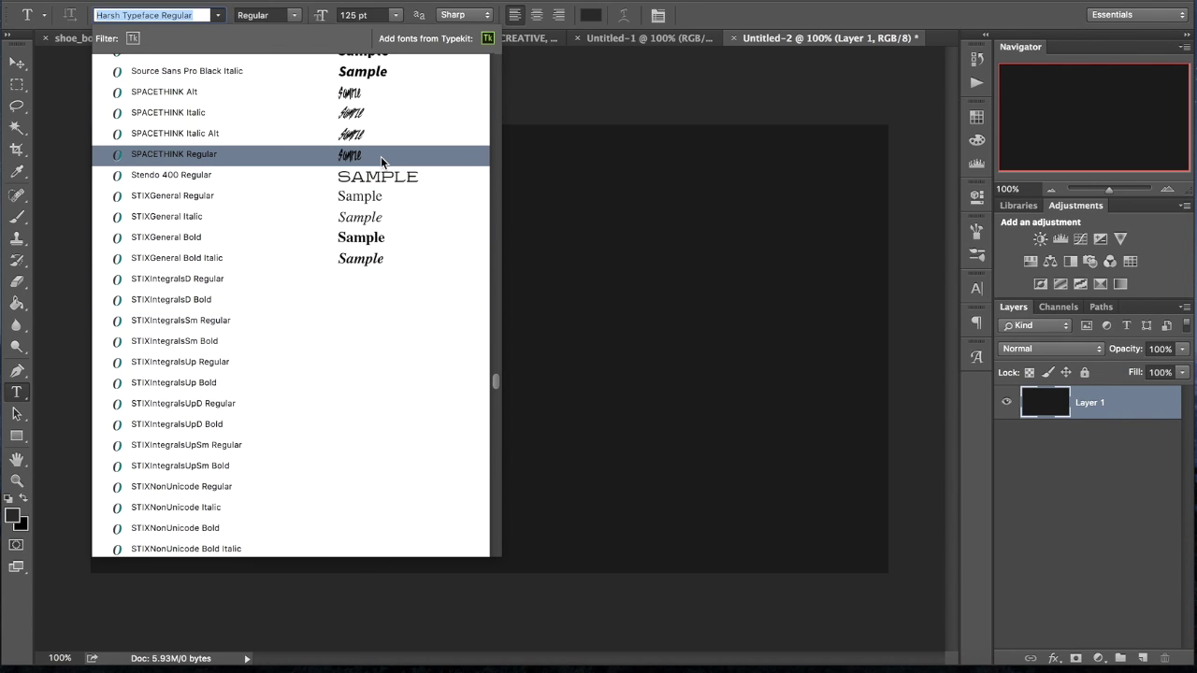
- Pick Stendo 400 Regular, draw a centred text box, set 72 pt and type RATED
{"action": "left_click", "coordinate": [384, 180]}
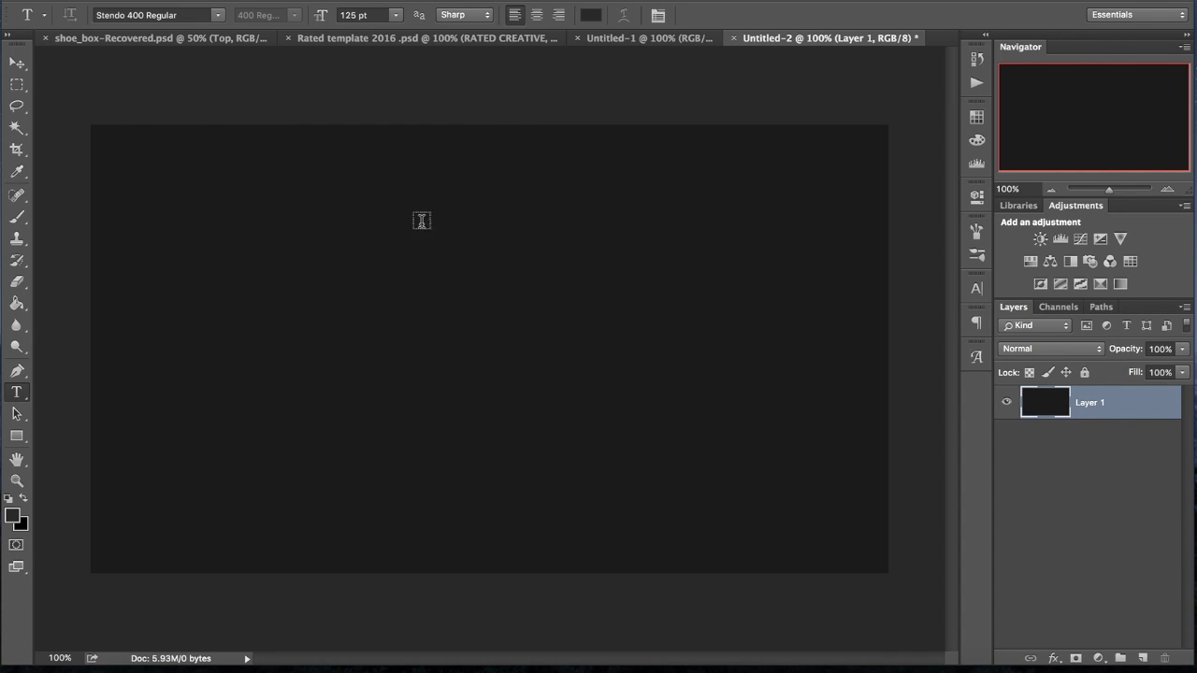
{"action": "left_click_drag", "start_coordinate": [212, 204], "coordinate": [767, 490]}
{"action": "left_click", "coordinate": [396, 15]}
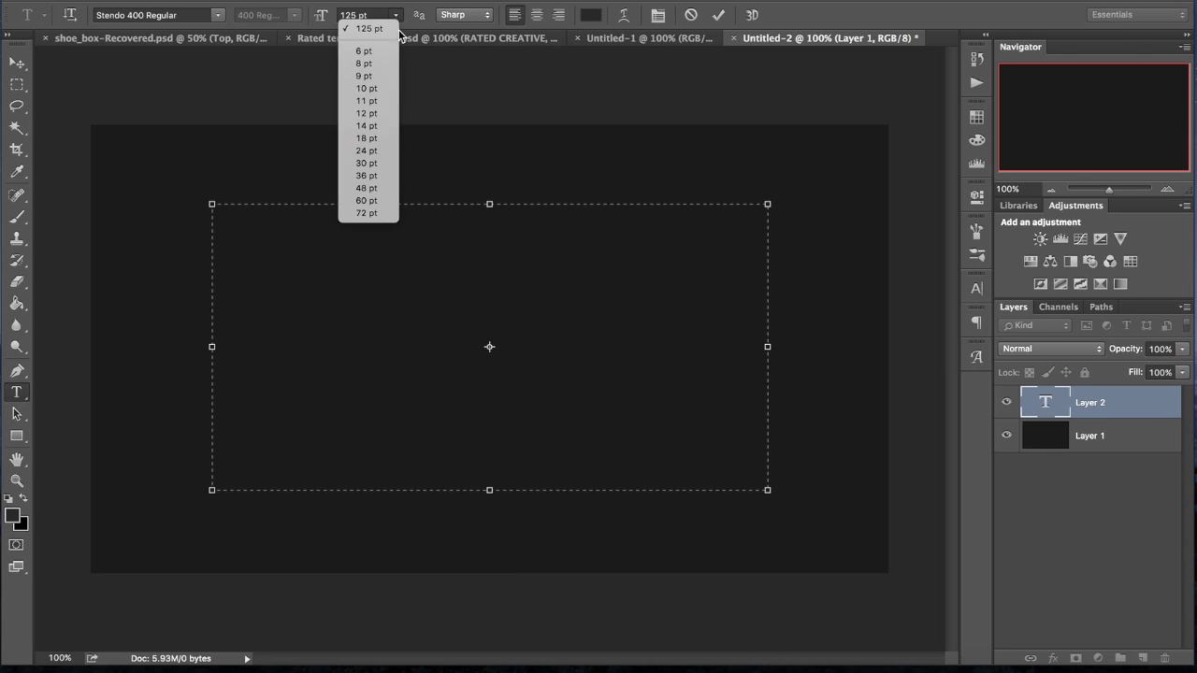
{"action": "left_click", "coordinate": [353, 217]}
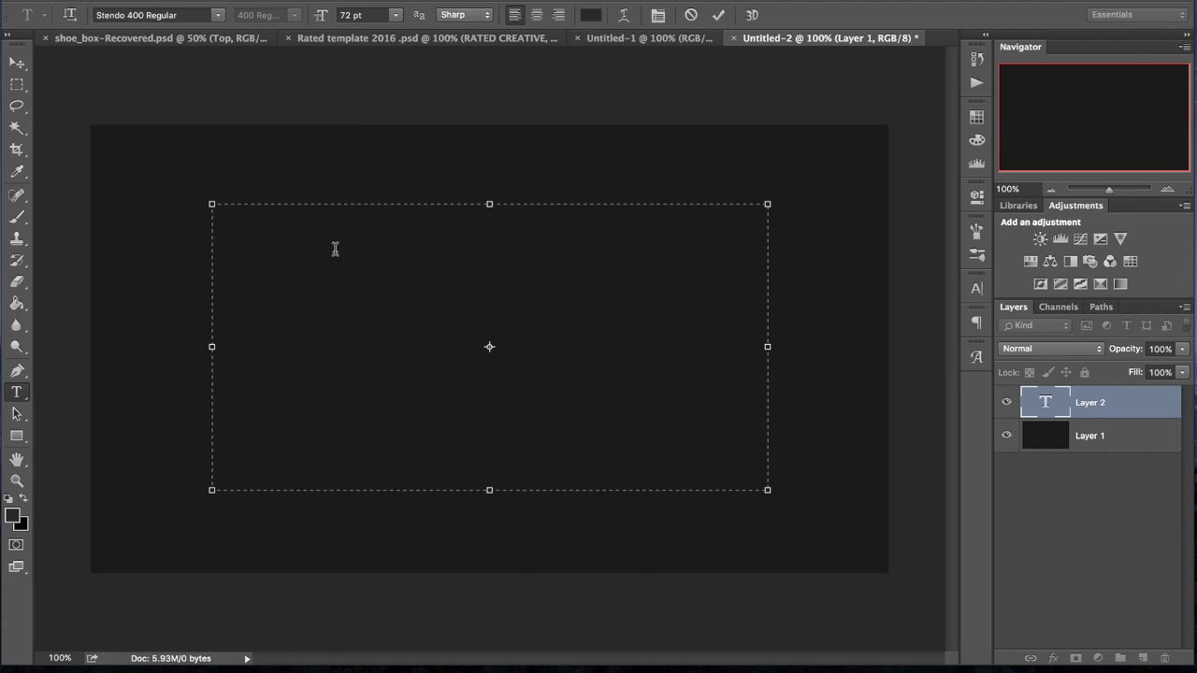
{"action": "type", "text": "RATED"}
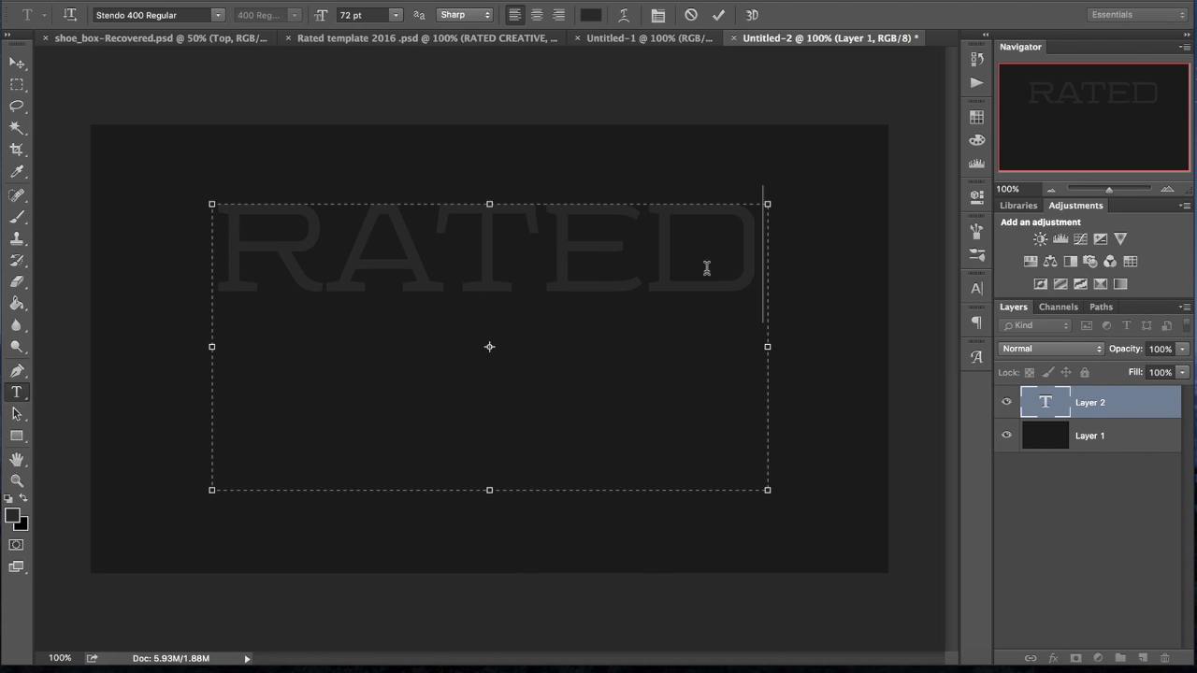
- Change the RATED text to Nike Combat Stencil Regular
{"action": "key", "text": "ctrl+a"}
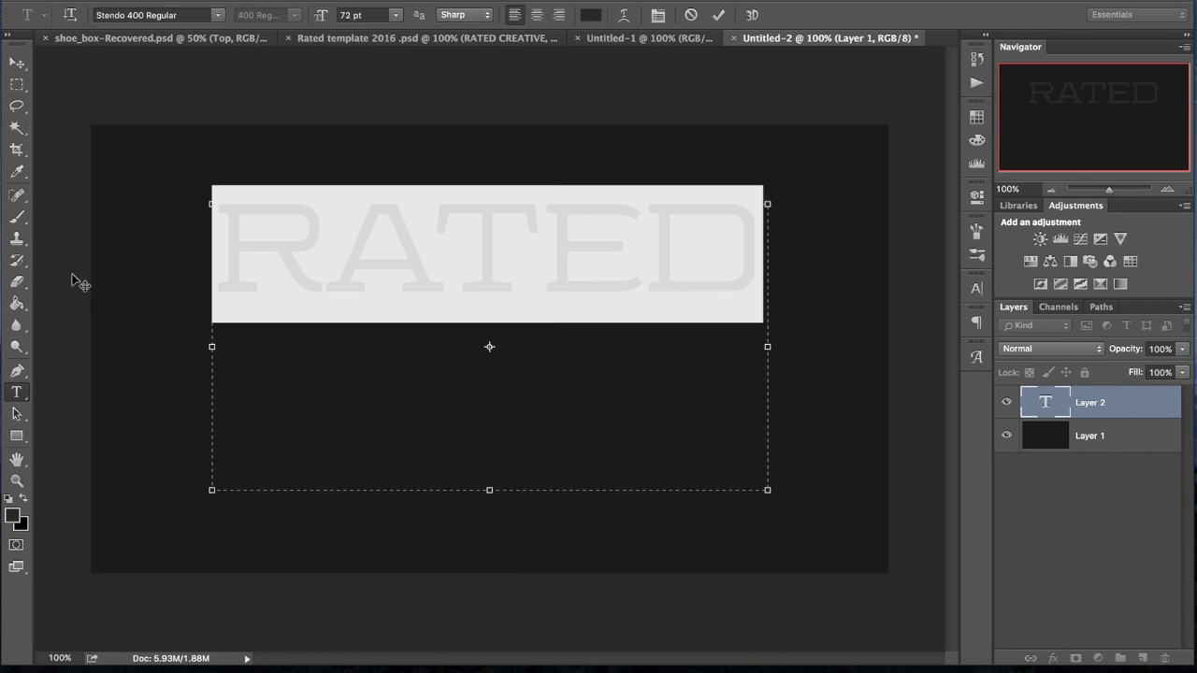
{"action": "left_click", "coordinate": [217, 15]}
{"action": "scroll", "coordinate": [279, 356], "scroll_direction": "down", "scroll_amount": 5}
{"action": "scroll", "coordinate": [280, 355], "scroll_direction": "down", "scroll_amount": 10}
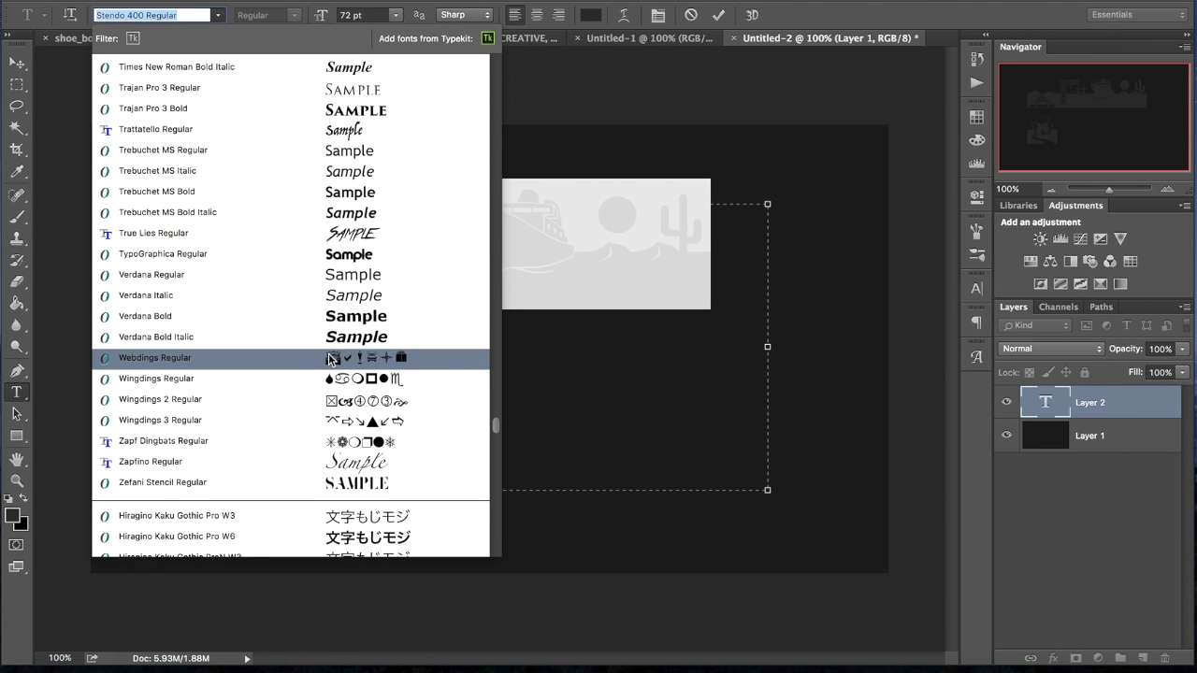
{"action": "scroll", "coordinate": [330, 358], "scroll_direction": "up", "scroll_amount": 20}
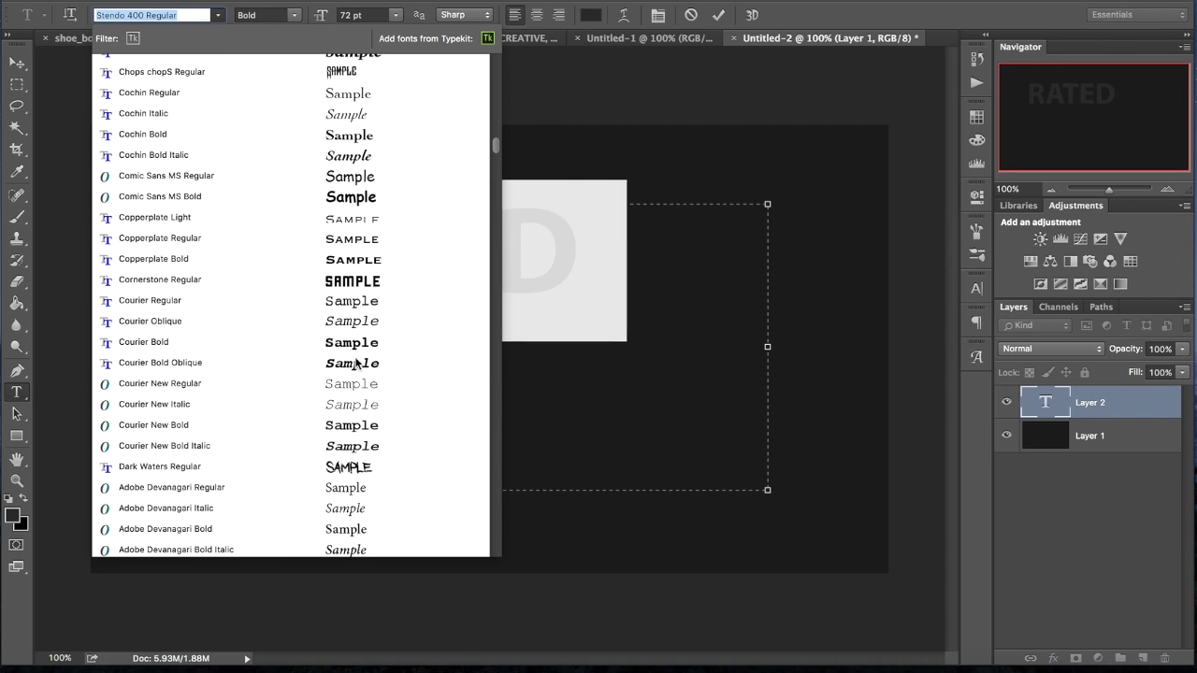
{"action": "scroll", "coordinate": [356, 374], "scroll_direction": "down", "scroll_amount": 20}
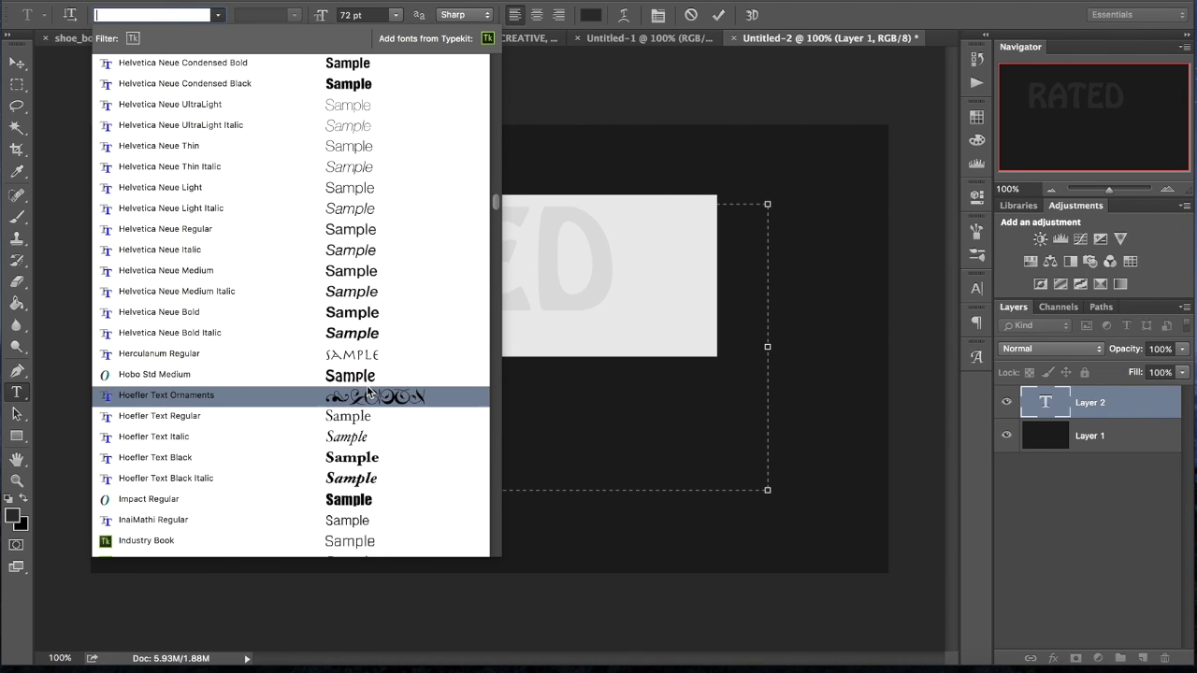
{"action": "scroll", "coordinate": [365, 383], "scroll_direction": "down", "scroll_amount": 20}
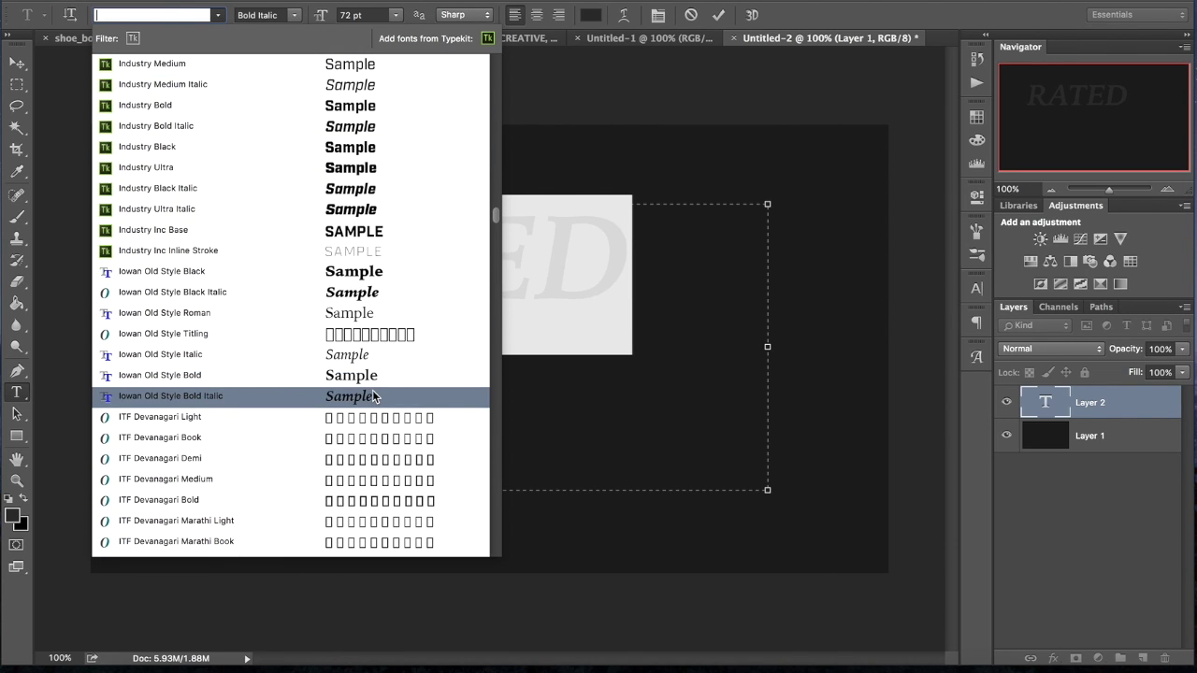
{"action": "scroll", "coordinate": [372, 391], "scroll_direction": "down", "scroll_amount": 20}
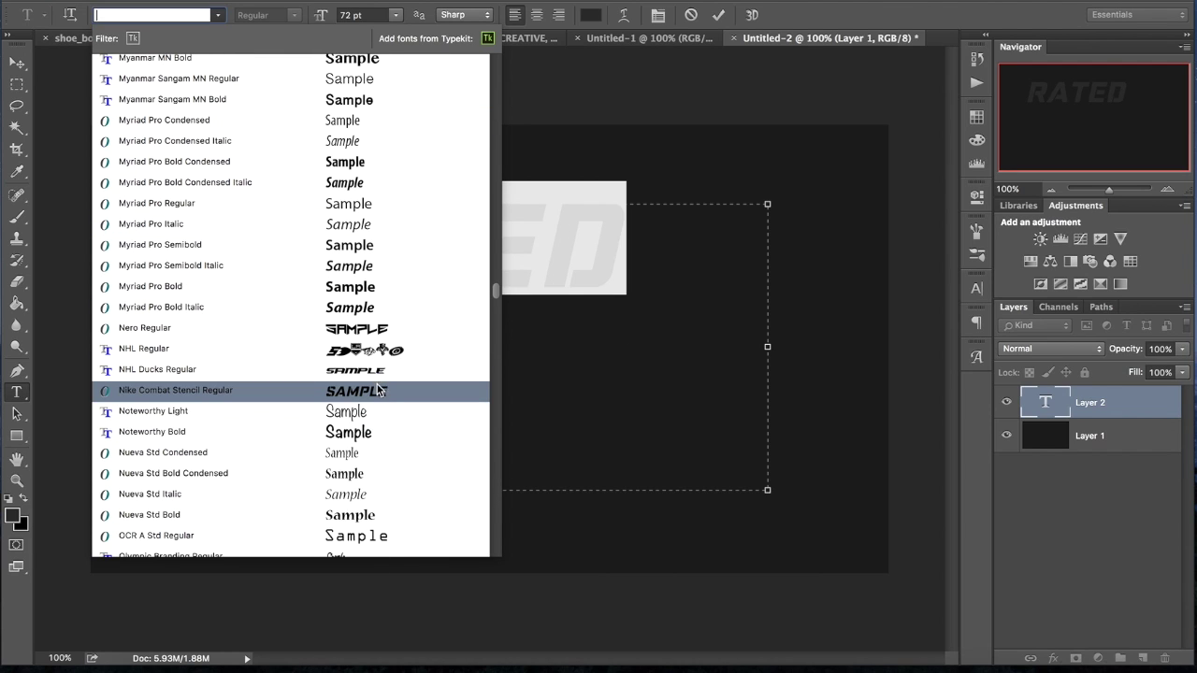
{"action": "left_click", "coordinate": [378, 391]}
- Commit the text and move RATED down toward the canvas centre
{"action": "key", "text": "ctrl+a"}
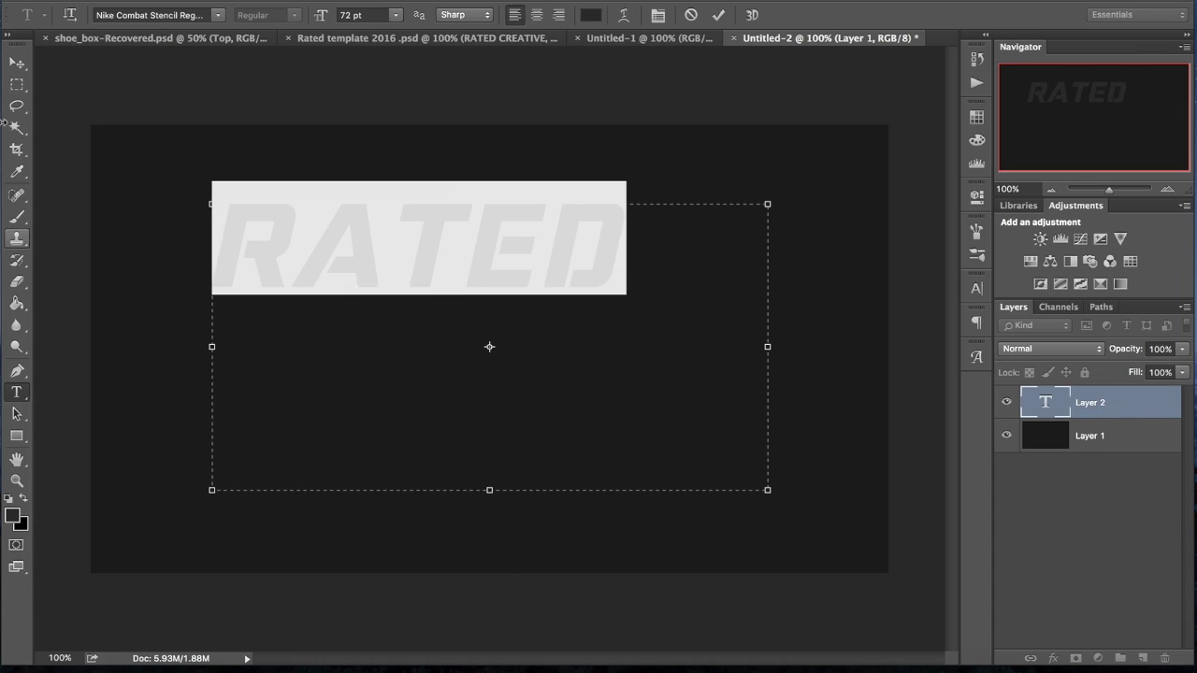
{"action": "left_click", "coordinate": [17, 62]}
{"action": "left_click_drag", "start_coordinate": [520, 324], "coordinate": [592, 356]}
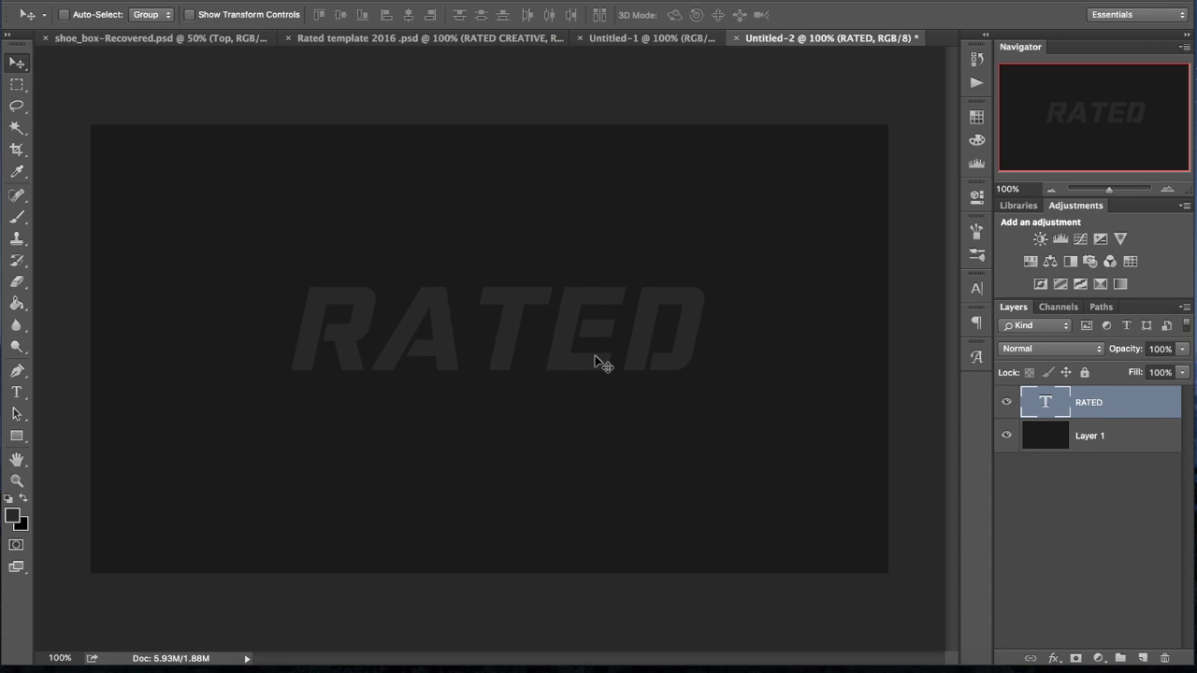
- Lower RATED to the canvas centre and add a new empty Layer 2 above it
{"action": "left_click_drag", "start_coordinate": [610, 363], "coordinate": [608, 381]}
{"action": "left_click", "coordinate": [1142, 659]}
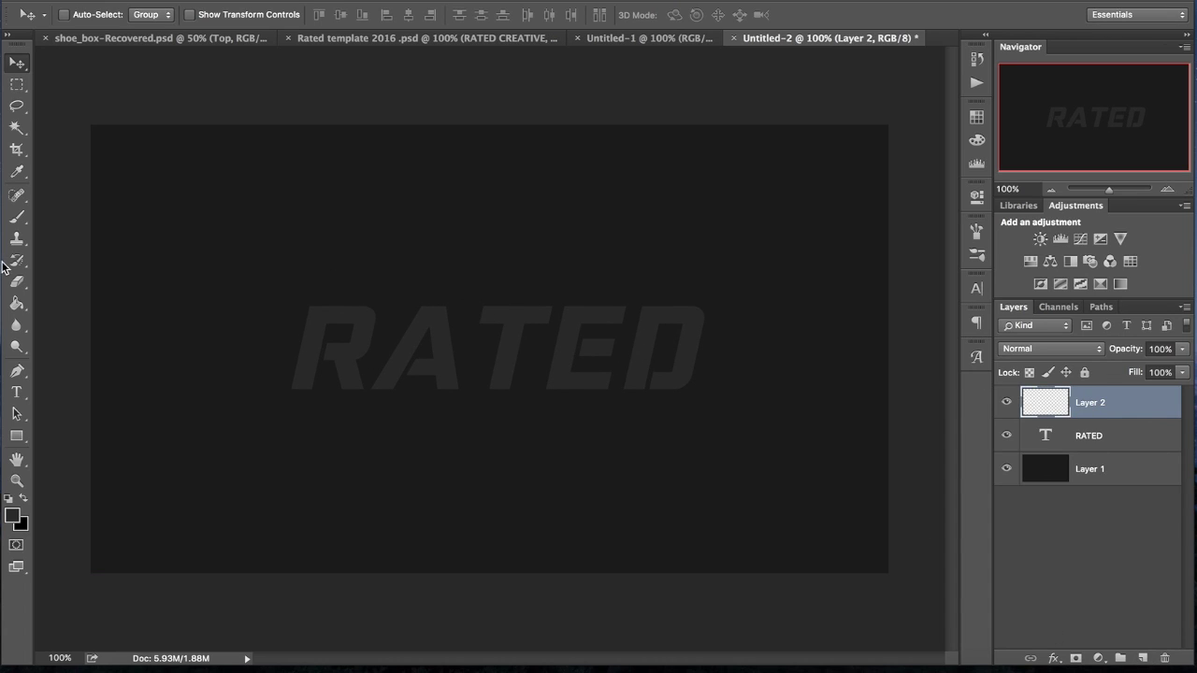
{"action": "left_click", "coordinate": [17, 216]}
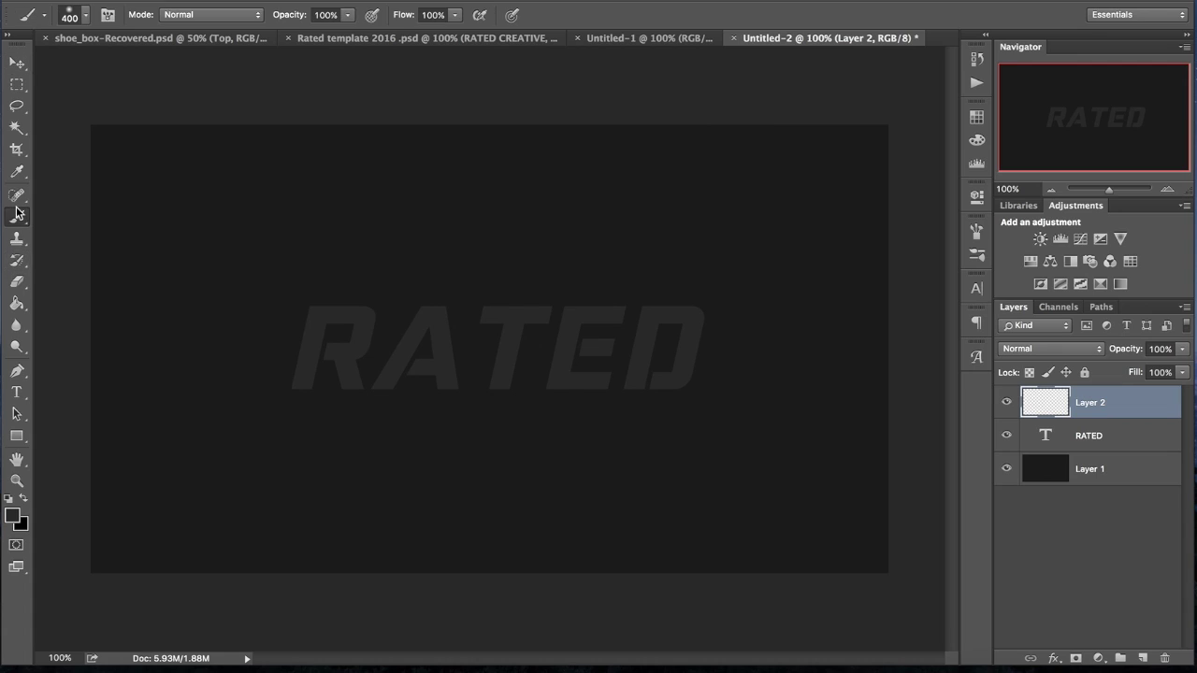
- Choose the large soft 1456 px brush with white #ffffff as foreground colour
{"action": "left_click", "coordinate": [84, 19]}
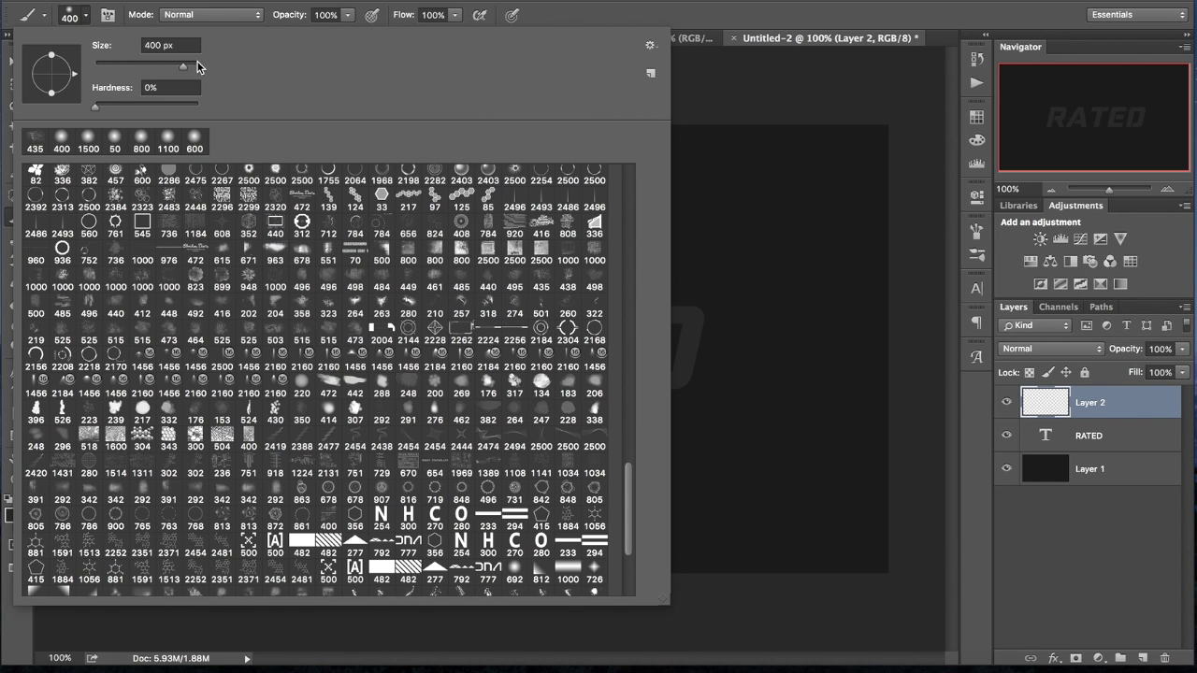
{"action": "left_click", "coordinate": [187, 45]}
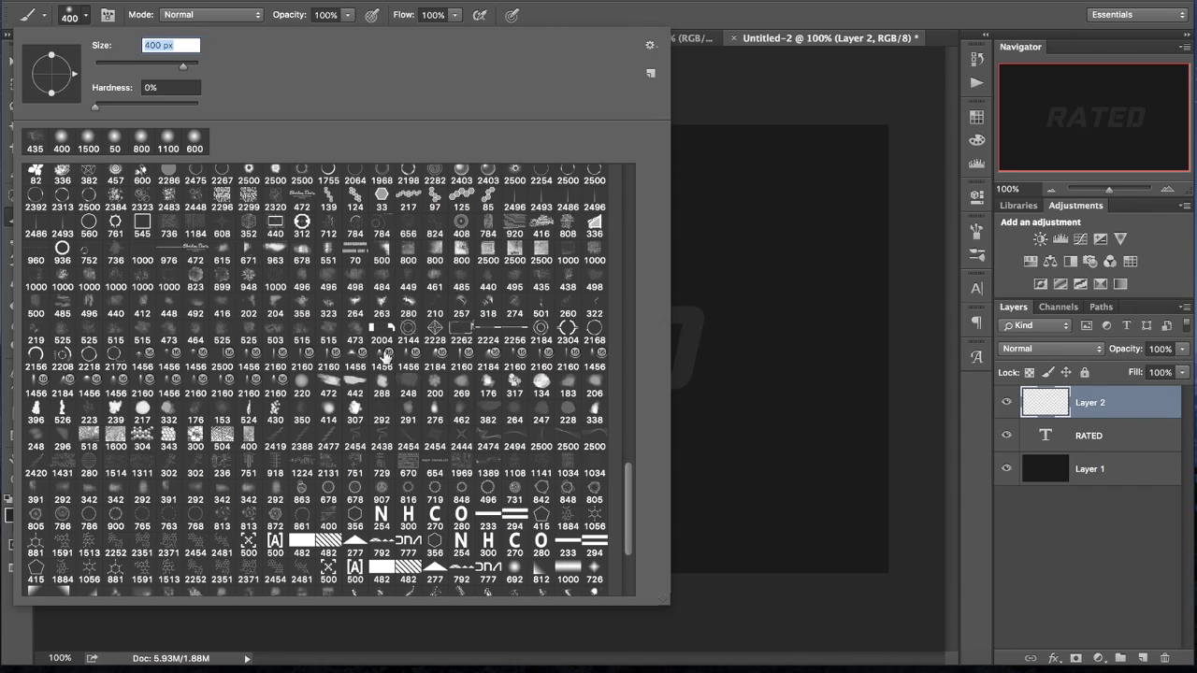
{"action": "left_click", "coordinate": [84, 388]}
{"action": "left_click", "coordinate": [327, 11]}
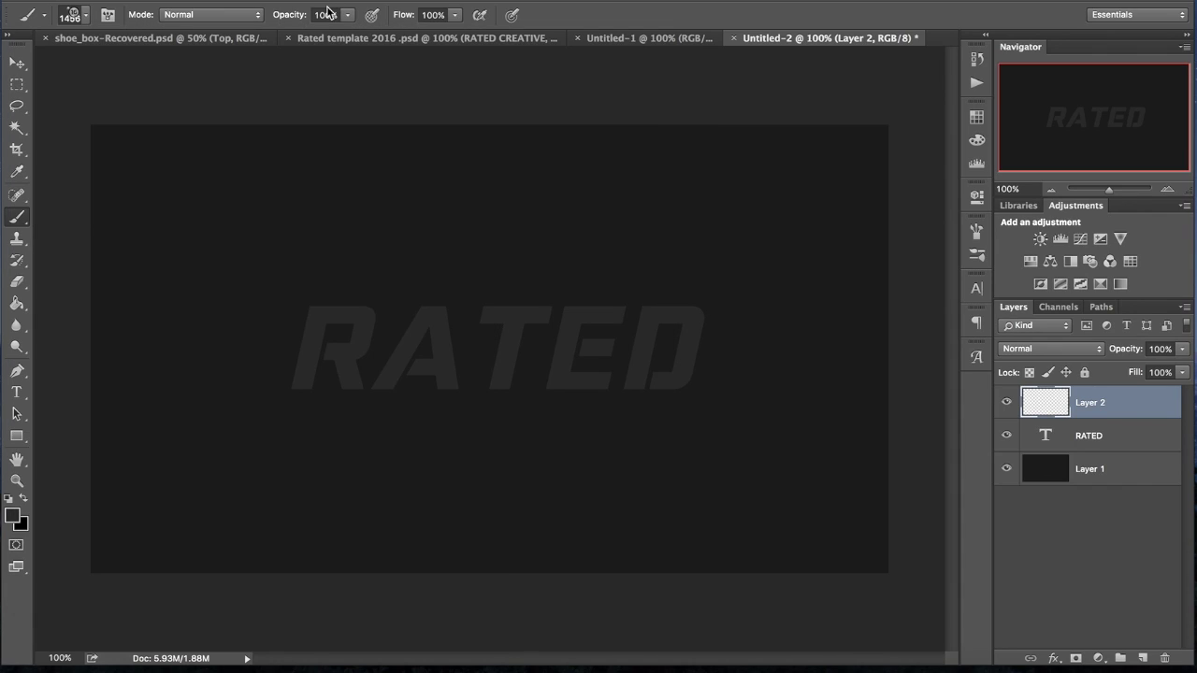
{"action": "left_click", "coordinate": [13, 514]}
{"action": "type", "text": "ffffff"}
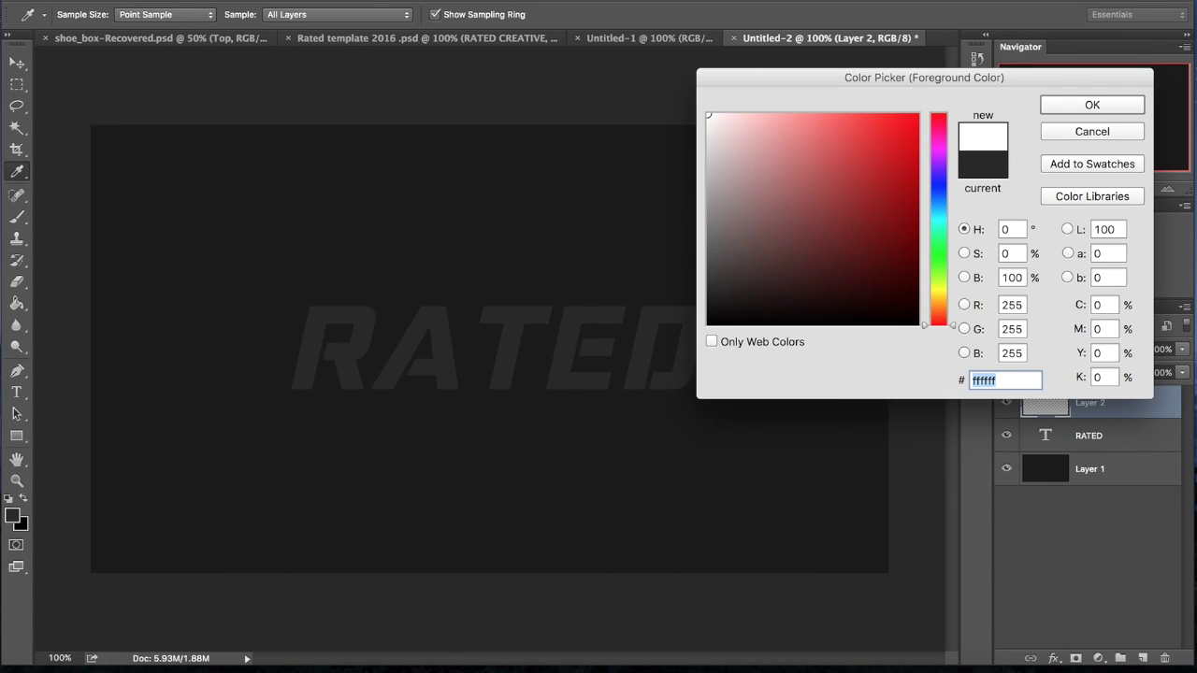
{"action": "key", "text": "Return"}
- Paint a large white glow at the top centre and set its layer opacity to 25%
{"action": "left_click", "coordinate": [485, 86]}
{"action": "key", "text": "super+z"}
{"action": "key", "text": "bracketright"}
{"action": "key", "text": "bracketright"}
{"action": "key", "text": "bracketright"}
{"action": "key", "text": "bracketright"}
{"action": "key", "text": "bracketright"}
{"action": "key", "text": "bracketright"}
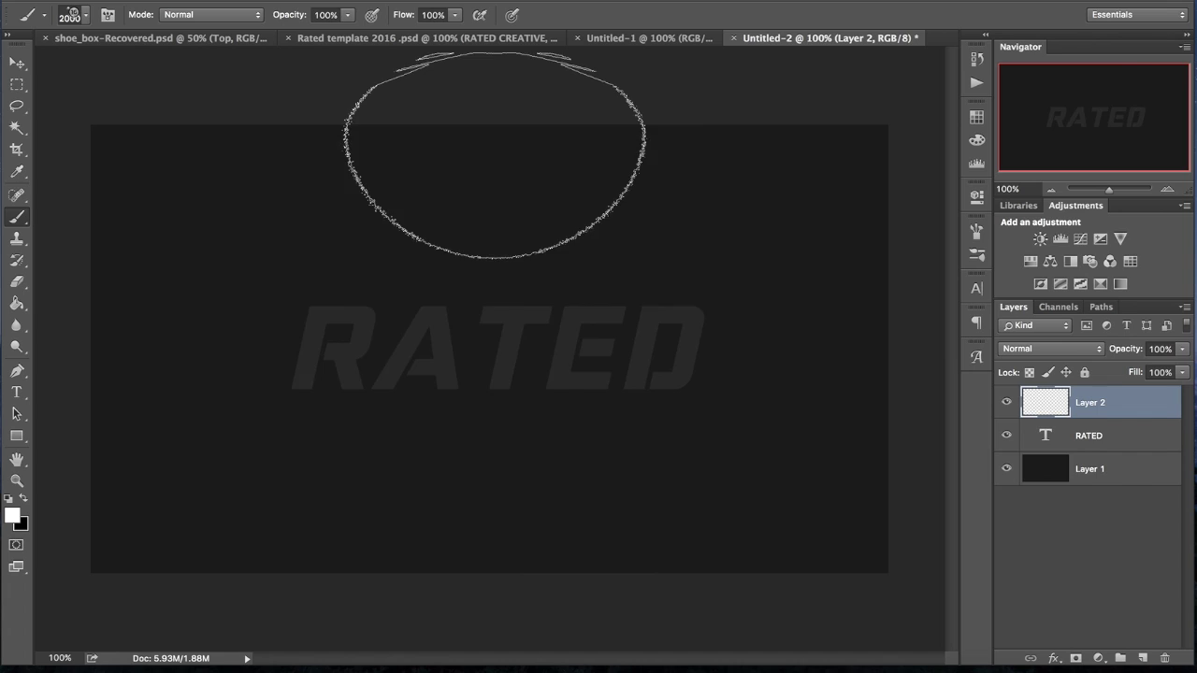
{"action": "left_click", "coordinate": [496, 107]}
{"action": "left_click", "coordinate": [1150, 348]}
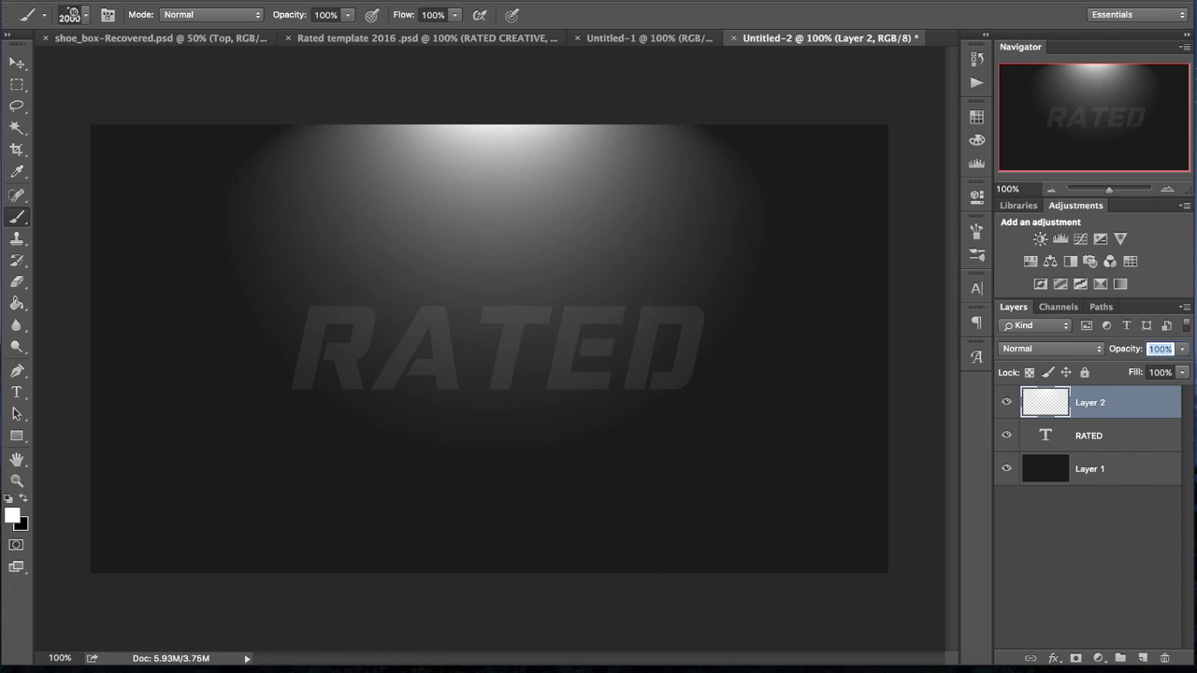
{"action": "type", "text": "25"}
{"action": "key", "text": "Return"}
- Reposition the spotlight glow slightly upward on the canvas
{"action": "left_click", "coordinate": [17, 62]}
{"action": "left_click_drag", "start_coordinate": [556, 230], "coordinate": [550, 209]}
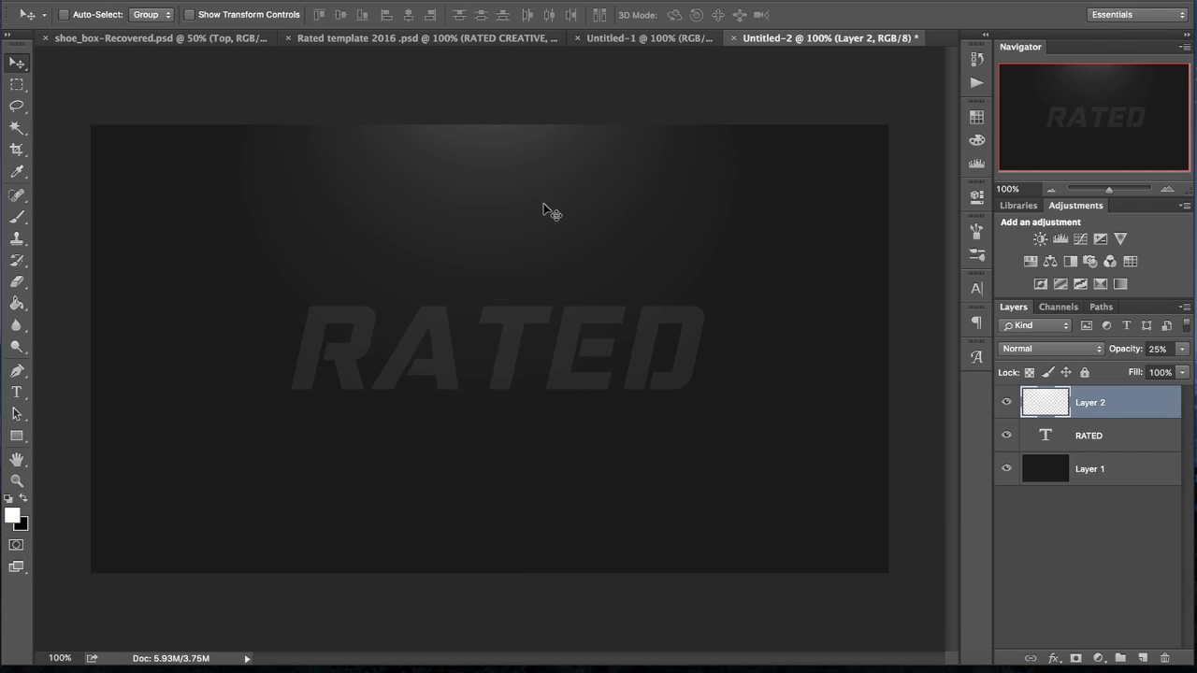
{"action": "left_click", "coordinate": [1085, 430]}
- Shift RATED about 20 px left, rasterize it and nudge it slightly right
{"action": "left_click_drag", "start_coordinate": [606, 373], "coordinate": [587, 365]}
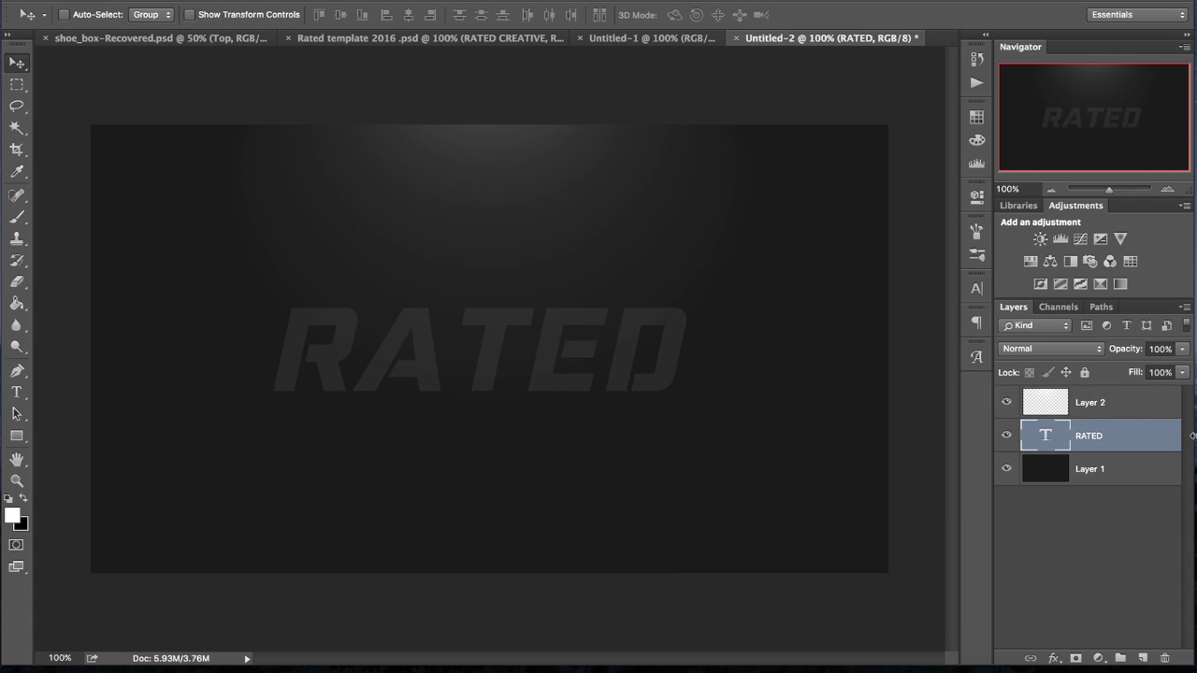
{"action": "right_click", "coordinate": [1096, 442]}
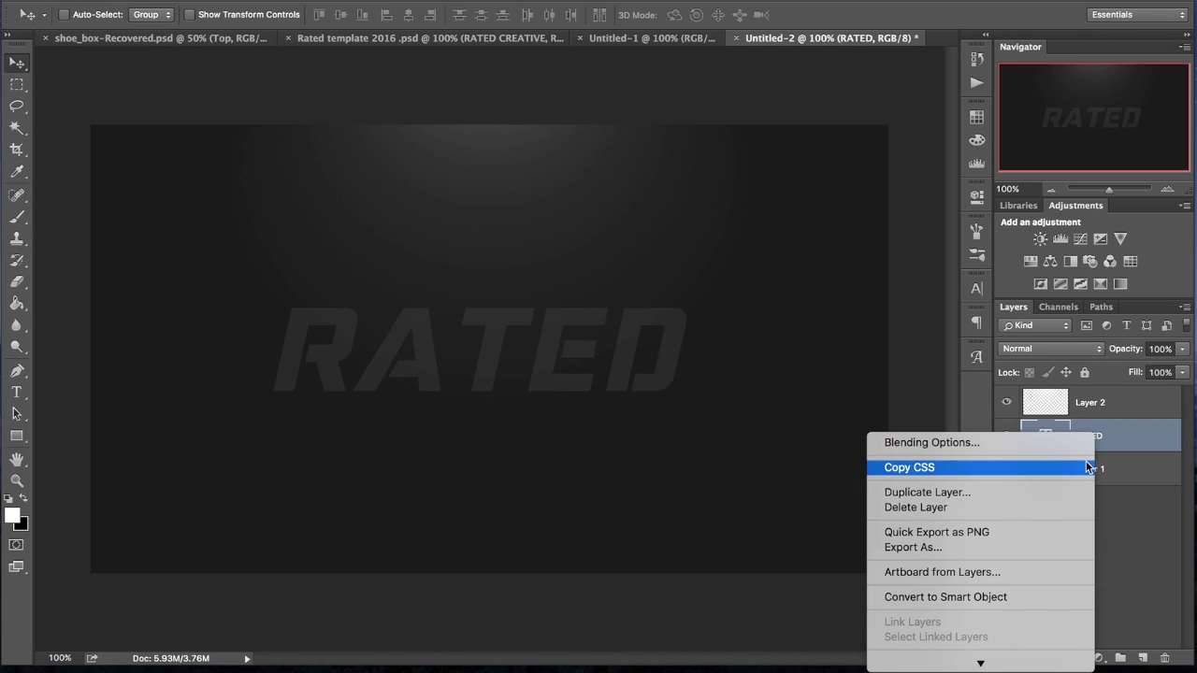
{"action": "left_click", "coordinate": [1018, 575]}
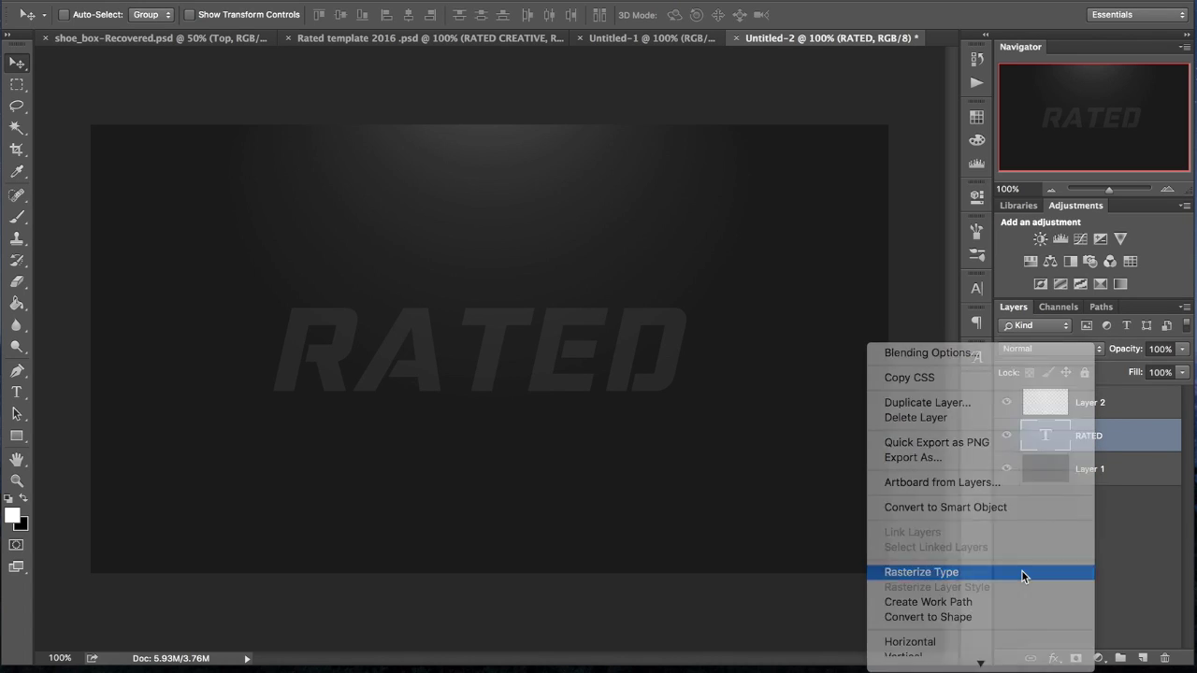
{"action": "left_click_drag", "start_coordinate": [611, 368], "coordinate": [615, 365]}
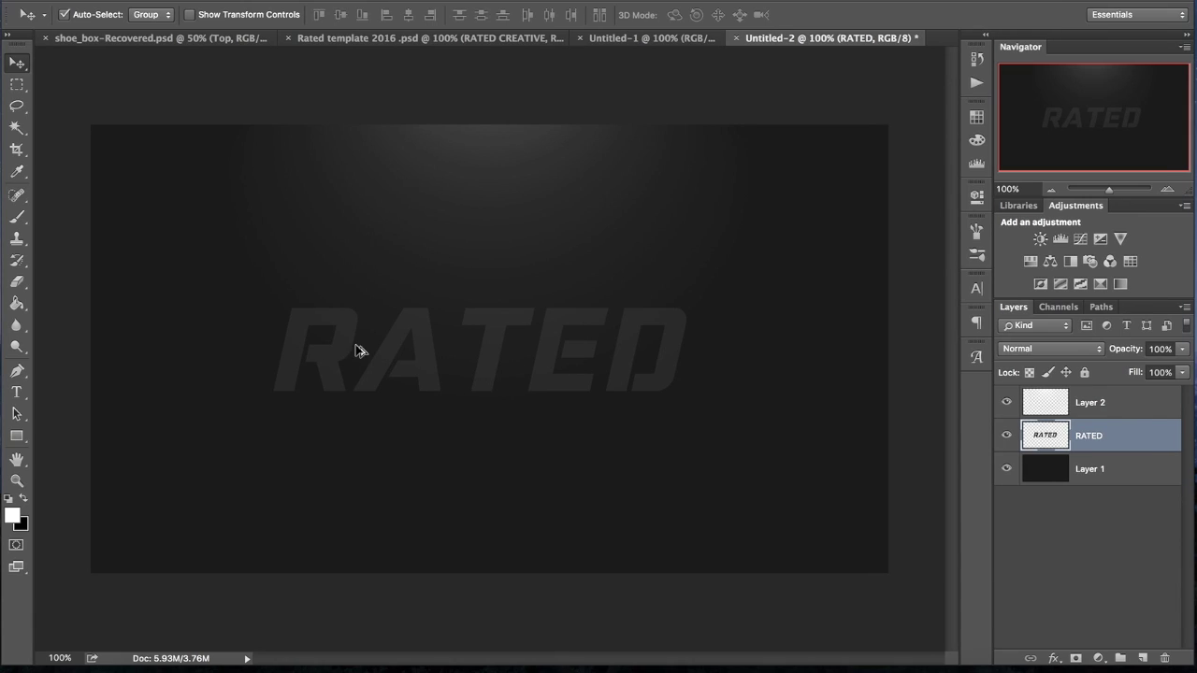
- Revert to an editable text layer and retype RATED
{"action": "key", "text": "shift+Left"}
{"action": "left_click", "coordinate": [16, 392]}
{"action": "left_click", "coordinate": [670, 365]}
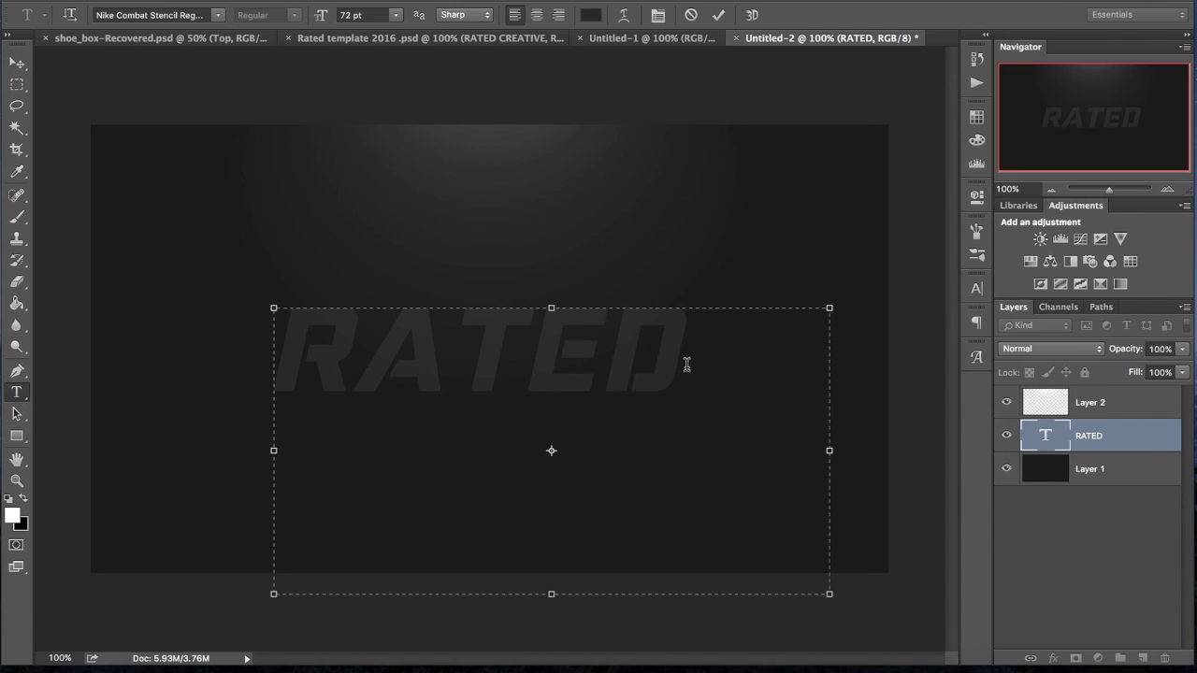
{"action": "left_click_drag", "start_coordinate": [671, 365], "coordinate": [95, 368]}
{"action": "type", "text": "RATED"}
- Nudge RATED slightly right and up, then rasterize the rated layer
{"action": "left_click", "coordinate": [17, 63]}
{"action": "left_click_drag", "start_coordinate": [537, 349], "coordinate": [546, 341]}
{"action": "right_click", "coordinate": [1099, 455]}
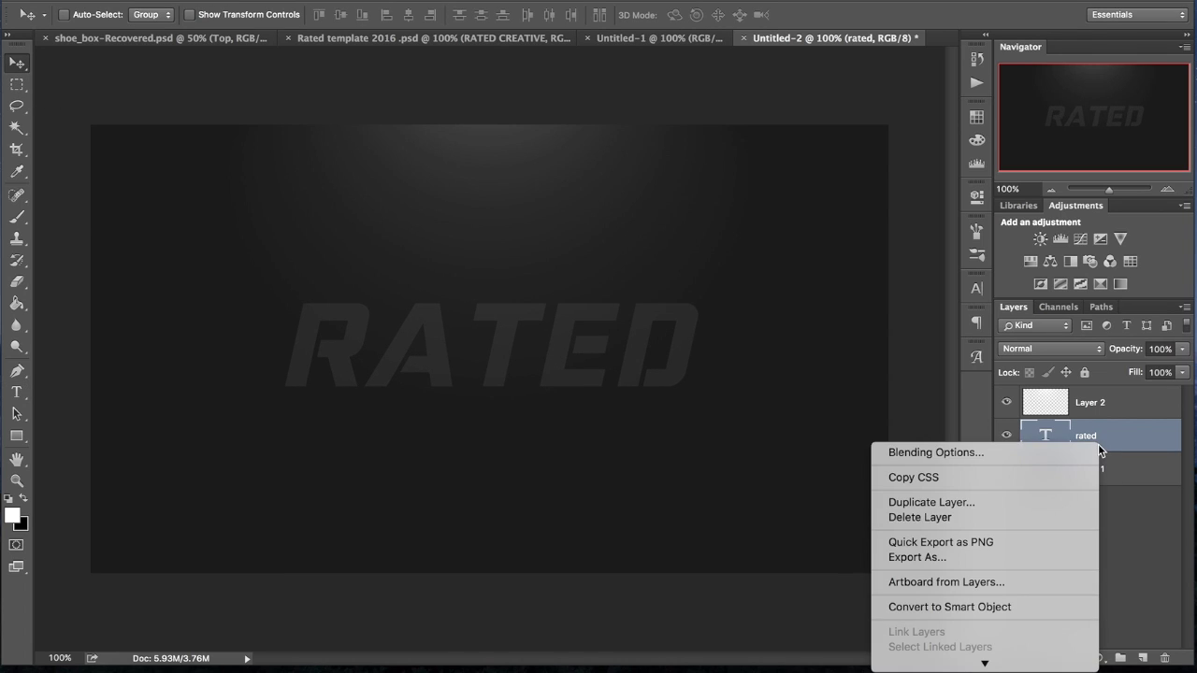
{"action": "left_click", "coordinate": [982, 613]}
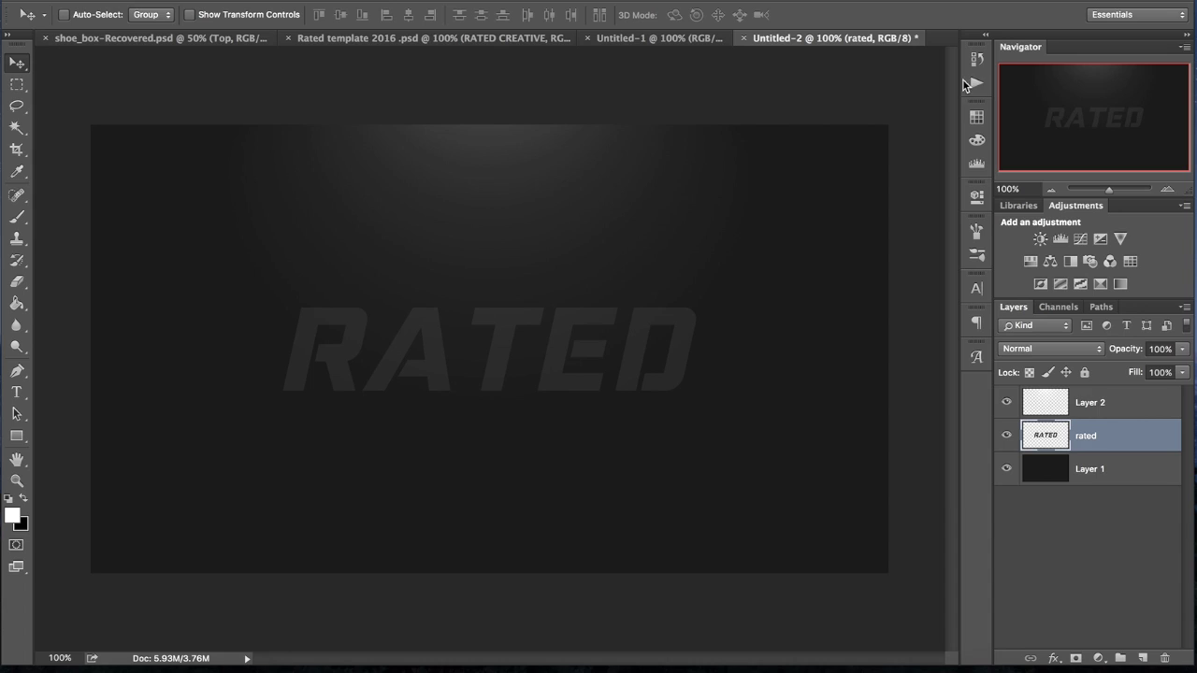
- Keep the Essentials workspace and show the Actions panel from the Window menu
{"action": "left_click", "coordinate": [1161, 15]}
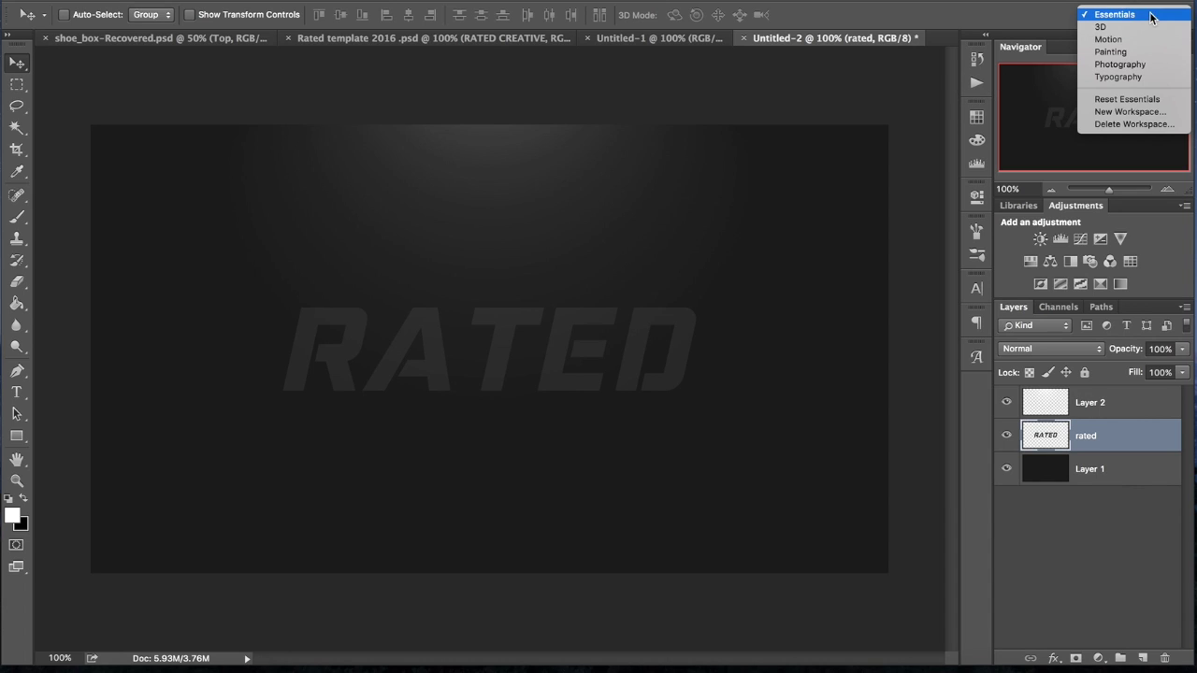
{"action": "left_click", "coordinate": [1068, 15]}
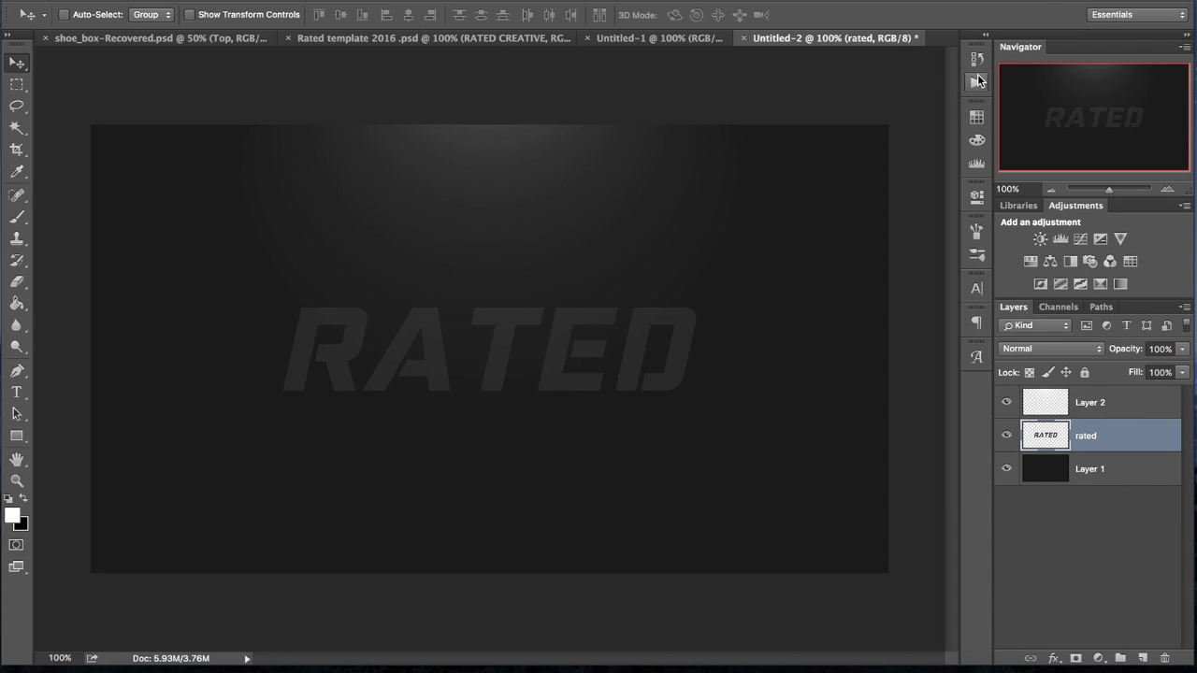
{"action": "left_click", "coordinate": [524, 0]}
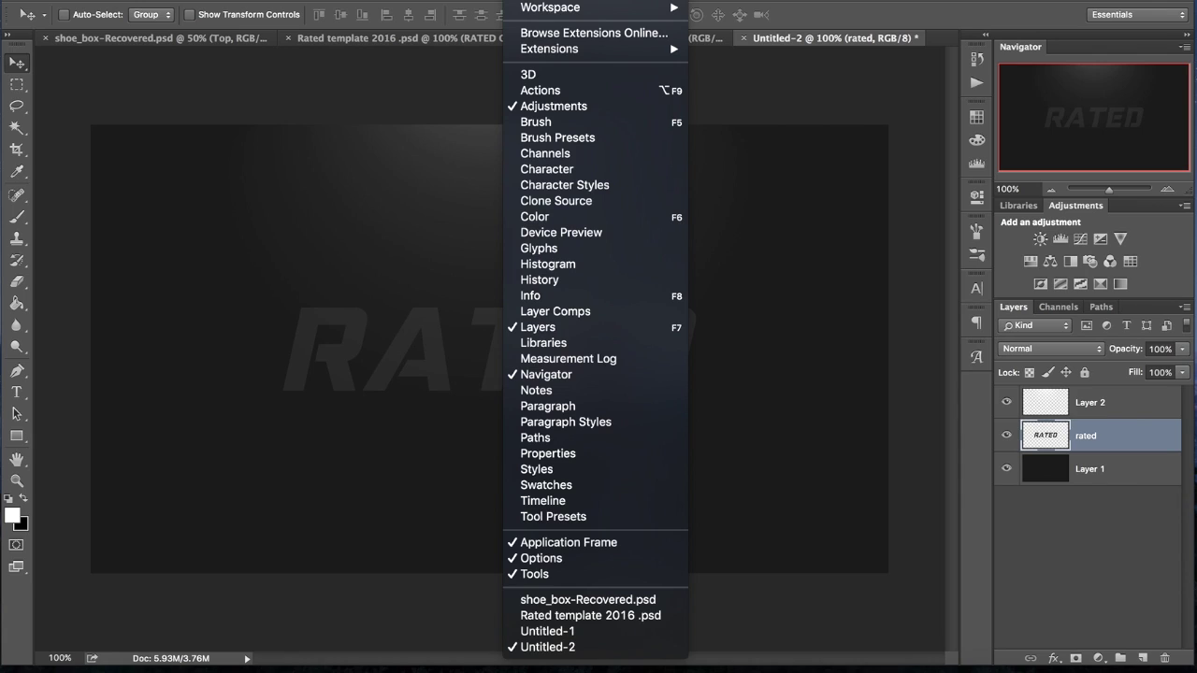
{"action": "left_click", "coordinate": [546, 90]}
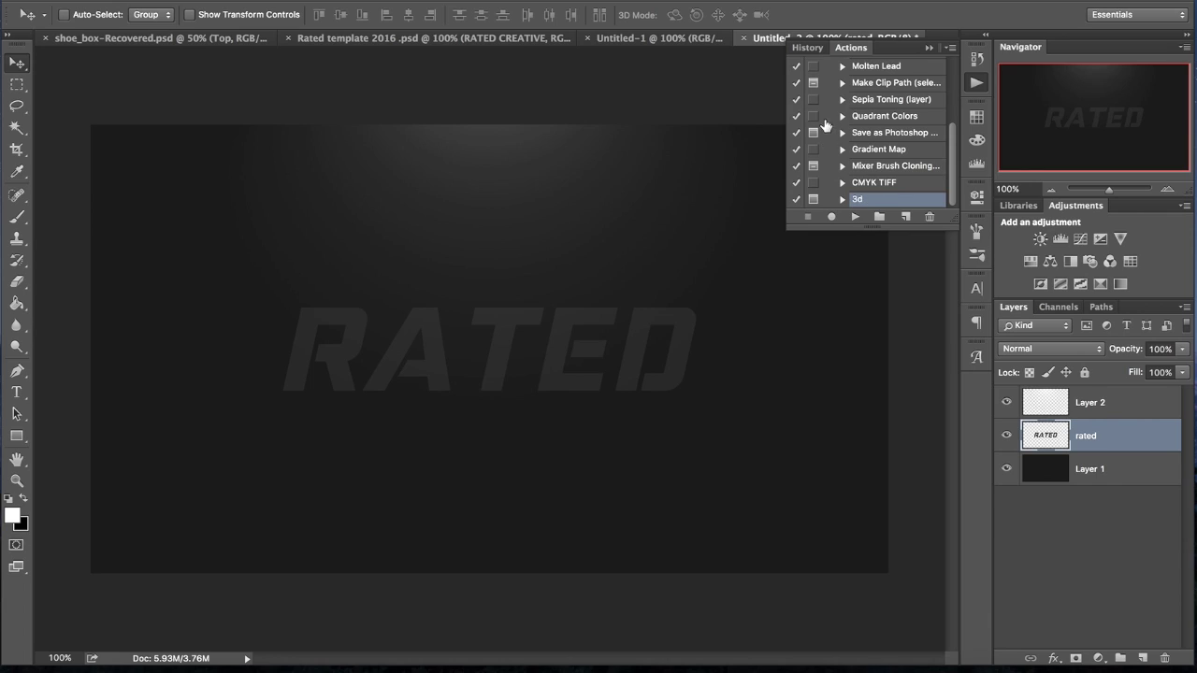
- Start recording a new action named 3d that duplicates rated and moves the copy beneath it
{"action": "left_click", "coordinate": [906, 217]}
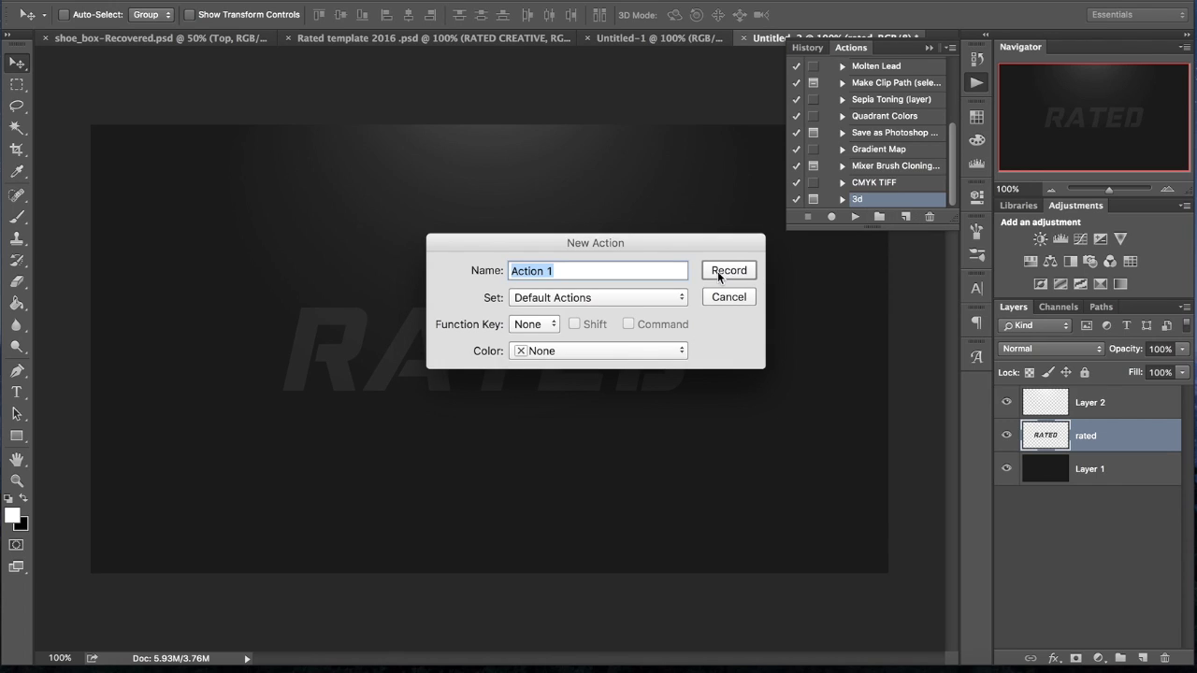
{"action": "type", "text": "3d"}
{"action": "key", "text": "Return"}
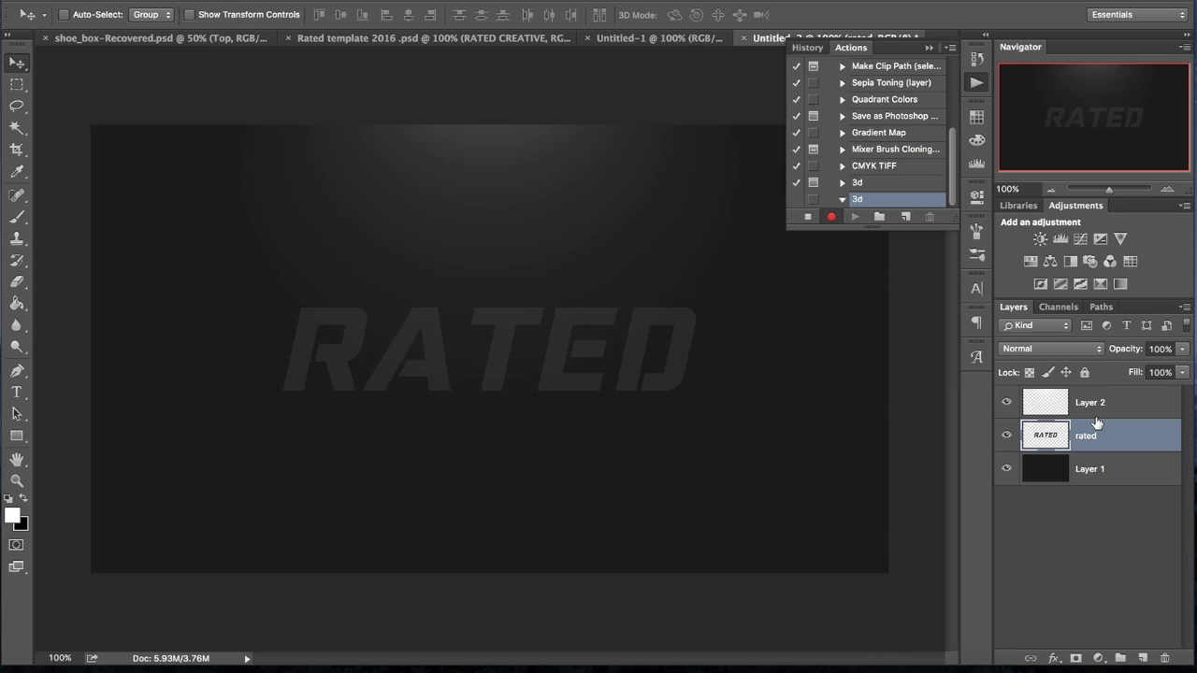
{"action": "key", "text": "ctrl+j"}
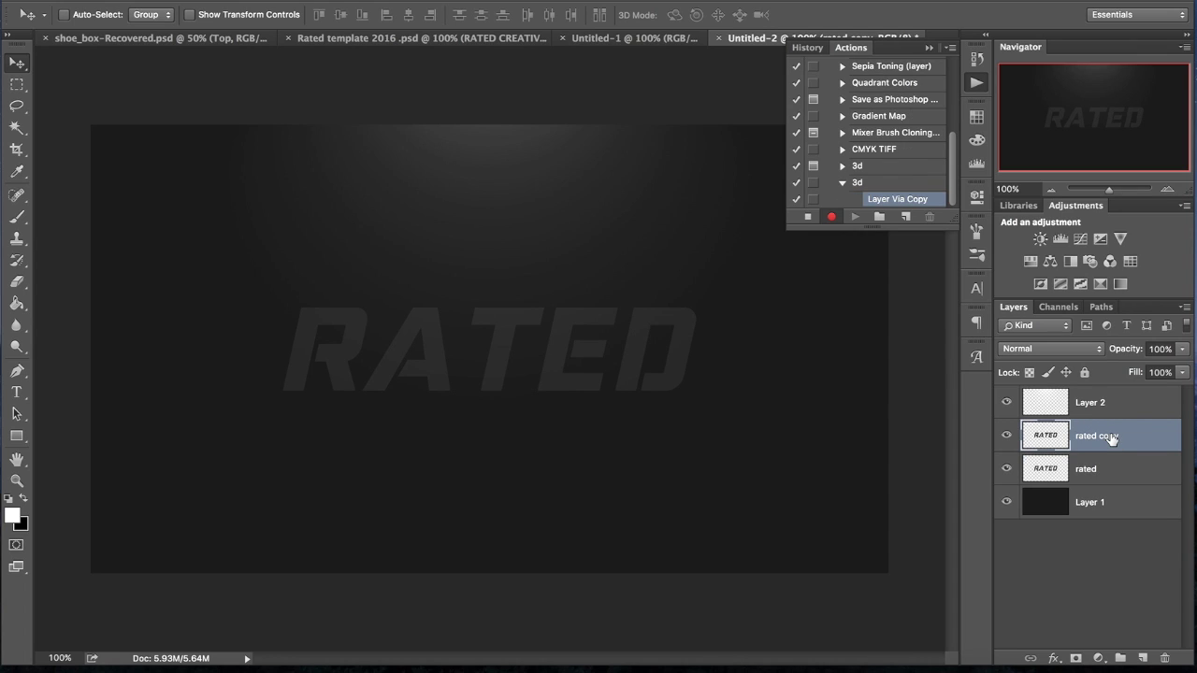
{"action": "left_click_drag", "start_coordinate": [1111, 437], "coordinate": [1103, 480]}
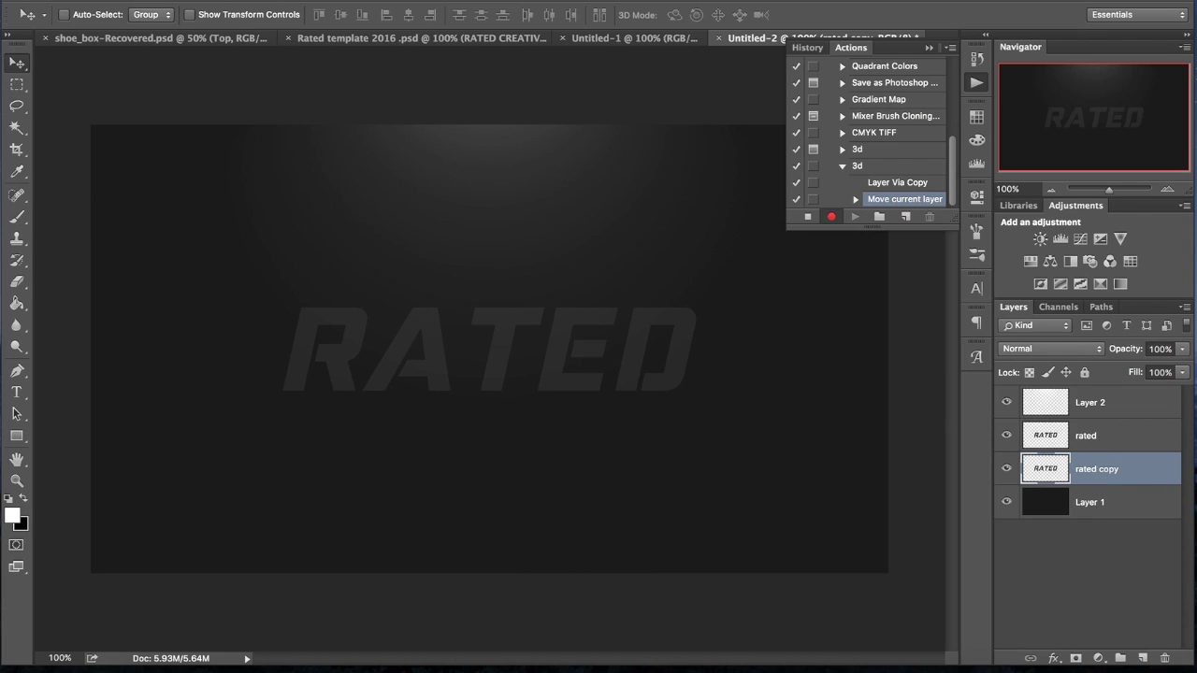
- Free-transform the rated copy to 99% width and 99% height
{"action": "key", "text": "ctrl+t"}
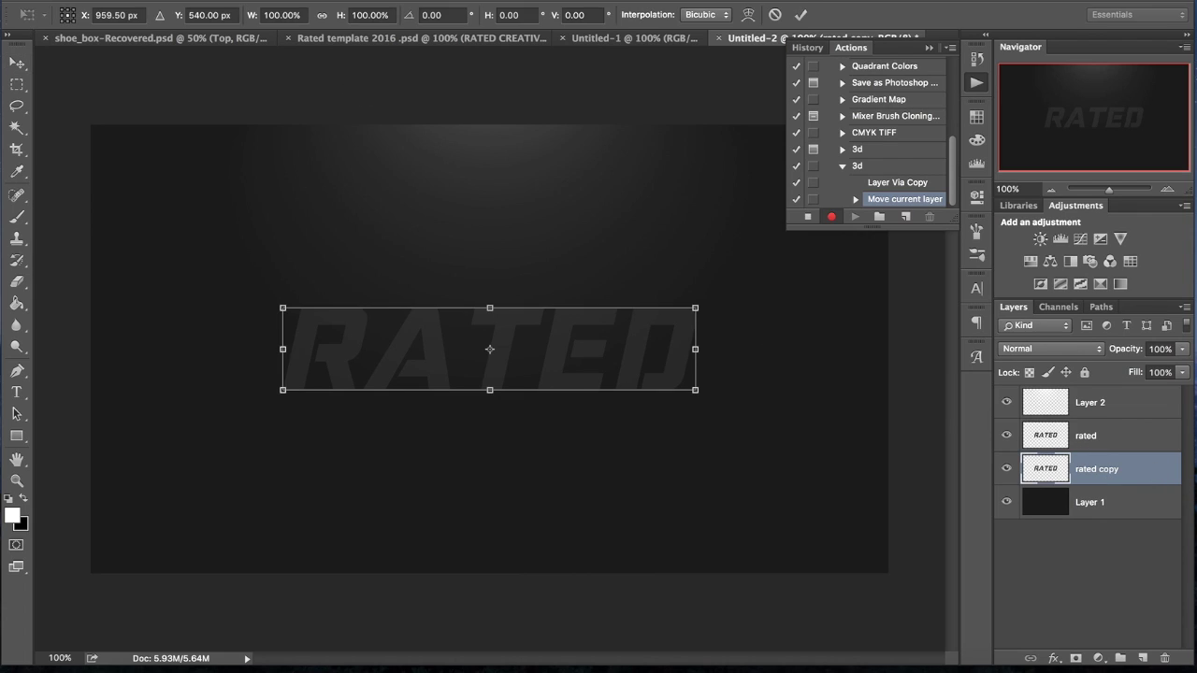
{"action": "left_click", "coordinate": [253, 15]}
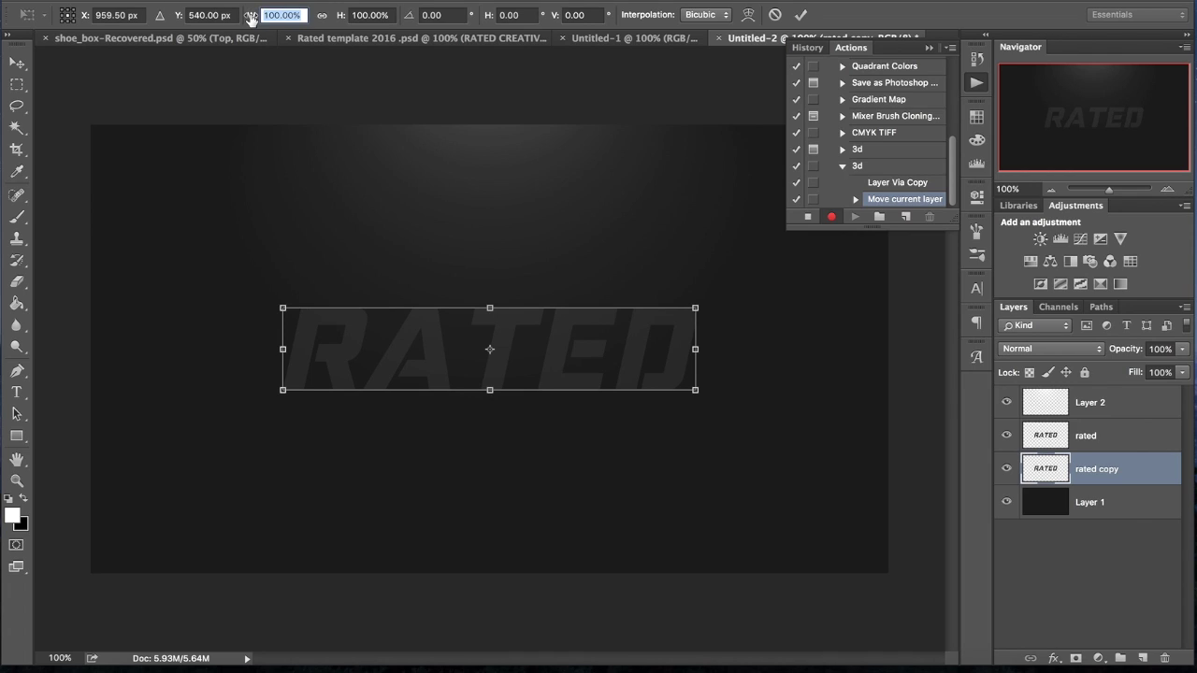
{"action": "type", "text": "99"}
{"action": "key", "text": "Return"}
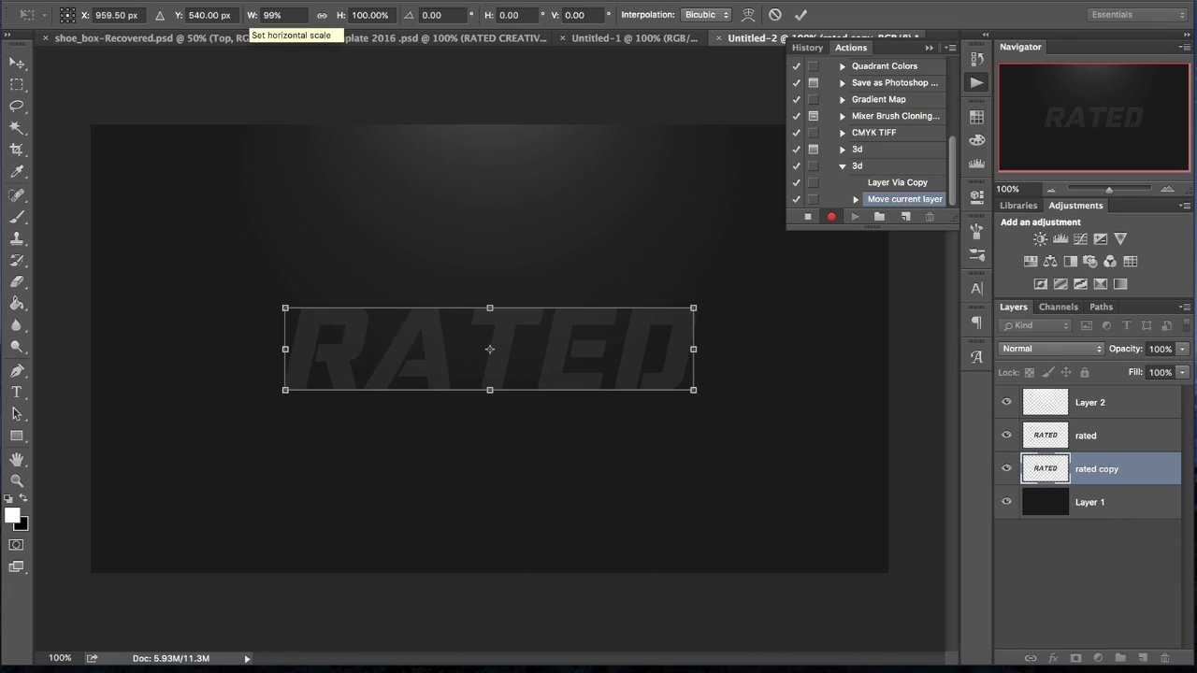
{"action": "left_click", "coordinate": [361, 15]}
{"action": "type", "text": "99"}
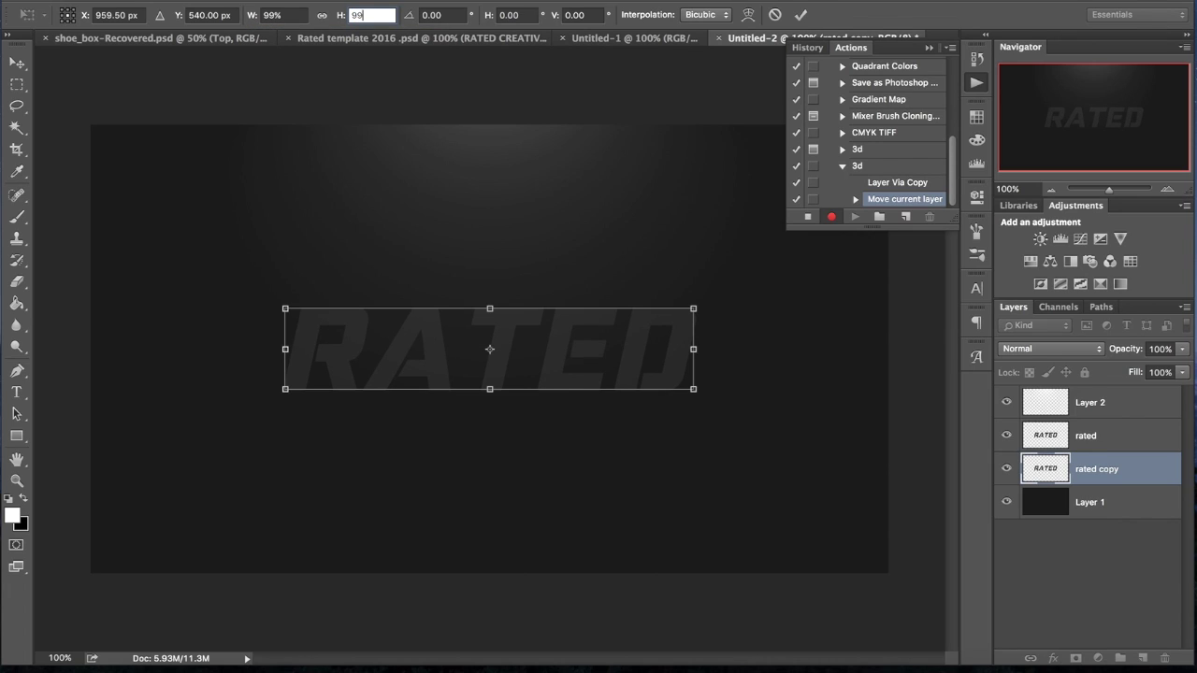
{"action": "key", "text": "Return"}
{"action": "key", "text": "Return"}
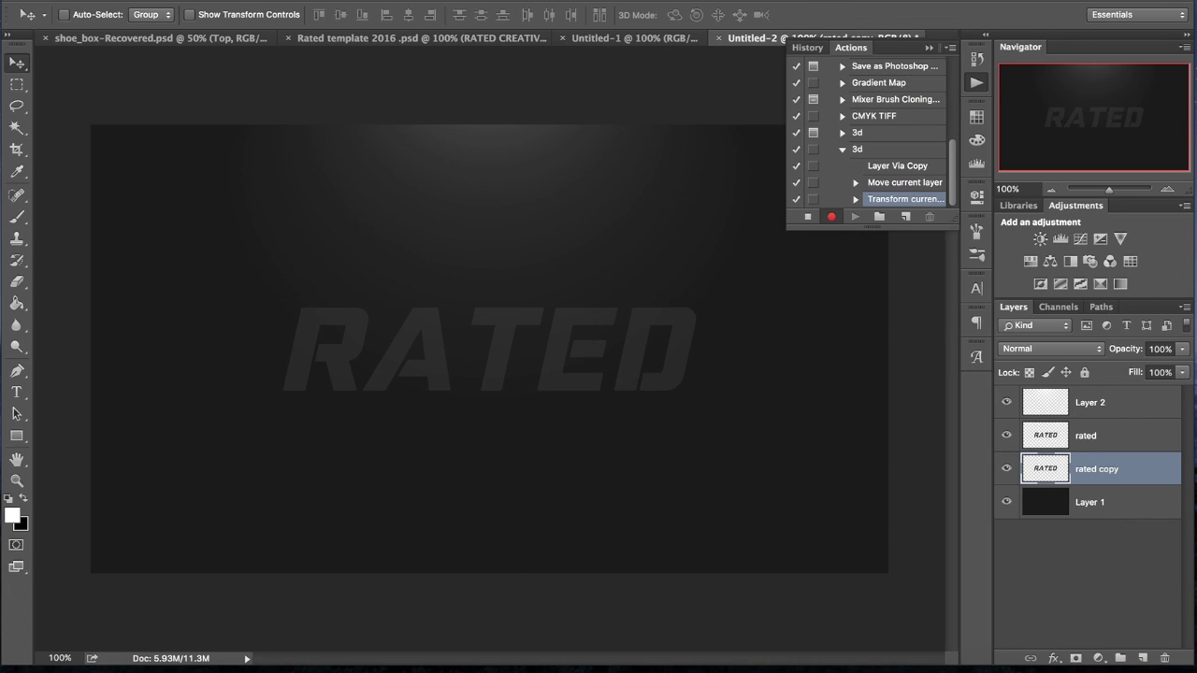
- Stop recording and replay the 3d action ten times to stack shrinking copies
{"action": "left_click", "coordinate": [803, 218]}
{"action": "left_click", "coordinate": [842, 150]}
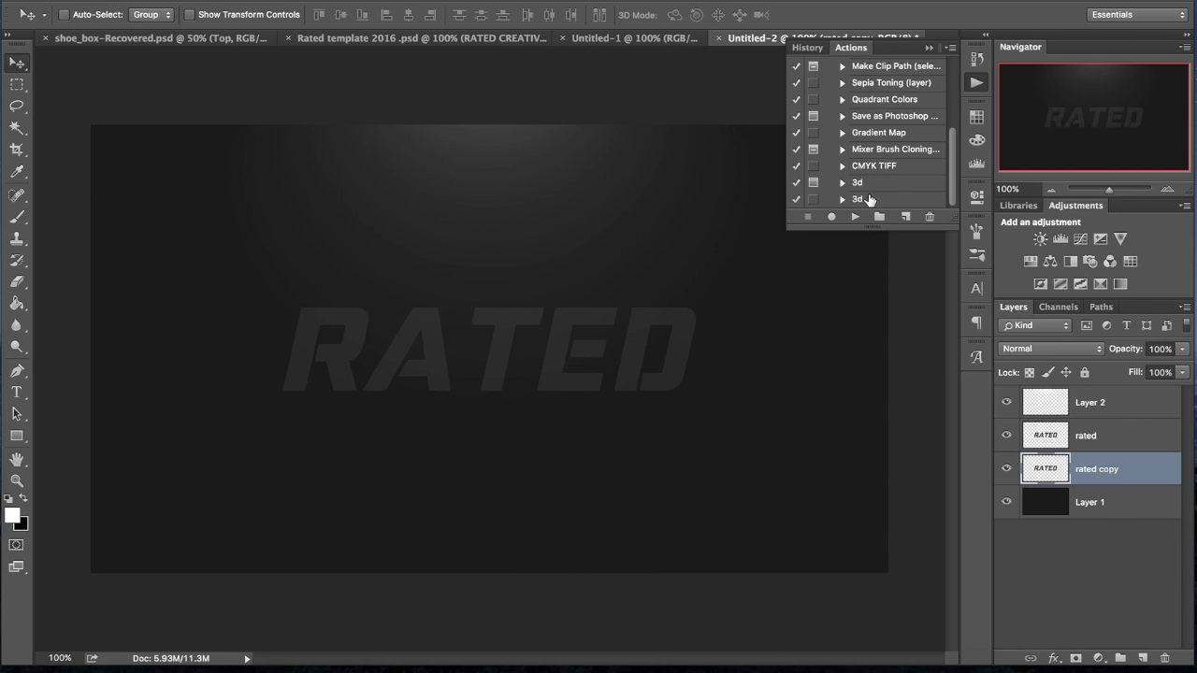
{"action": "left_click", "coordinate": [874, 199]}
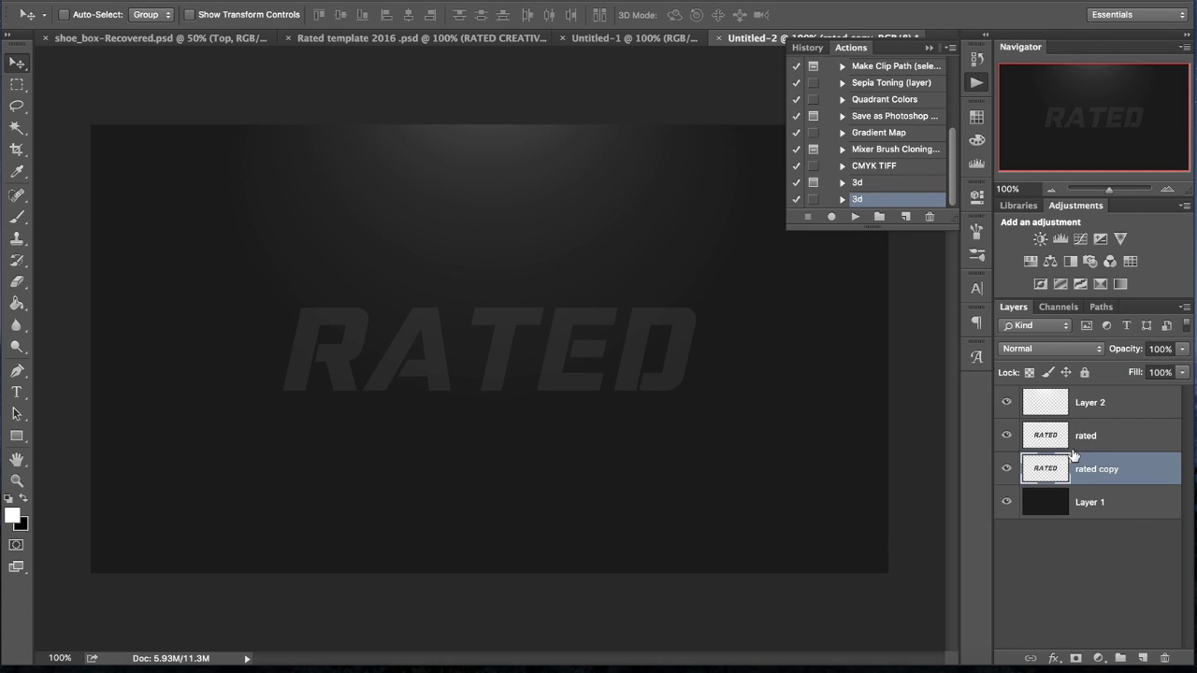
{"action": "left_click", "coordinate": [855, 216]}
{"action": "left_click", "coordinate": [857, 216]}
{"action": "left_click", "coordinate": [857, 216]}
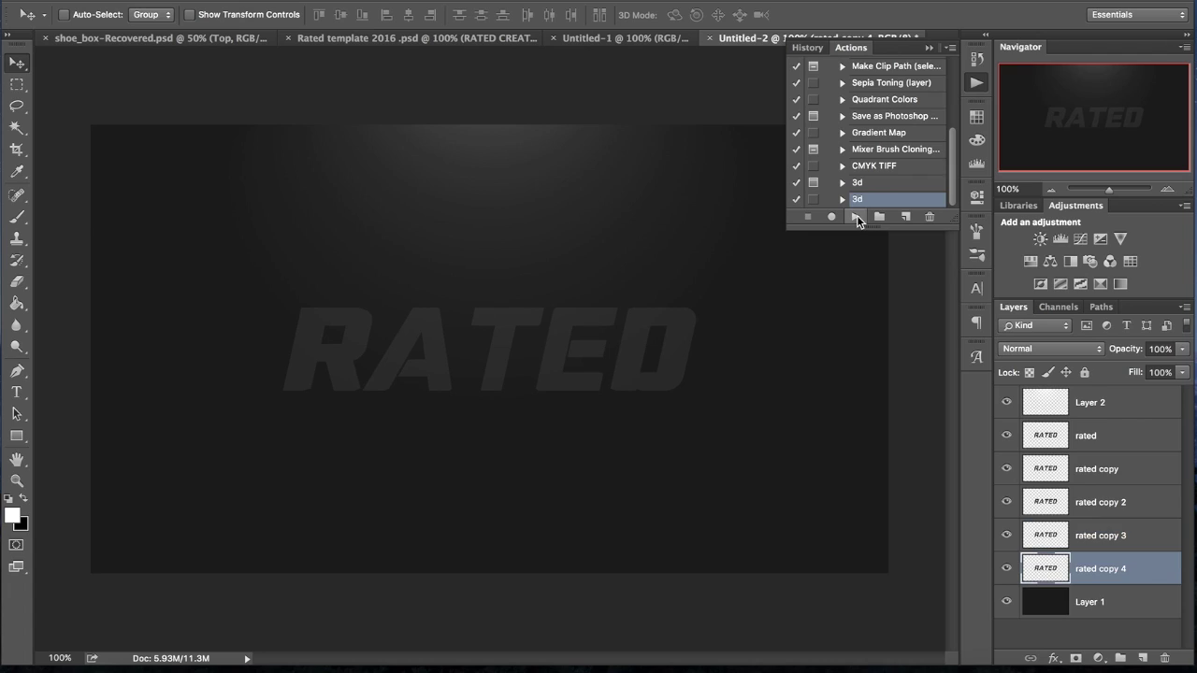
{"action": "left_click", "coordinate": [856, 216]}
{"action": "left_click", "coordinate": [856, 216]}
{"action": "left_click", "coordinate": [856, 216]}
{"action": "left_click", "coordinate": [857, 216]}
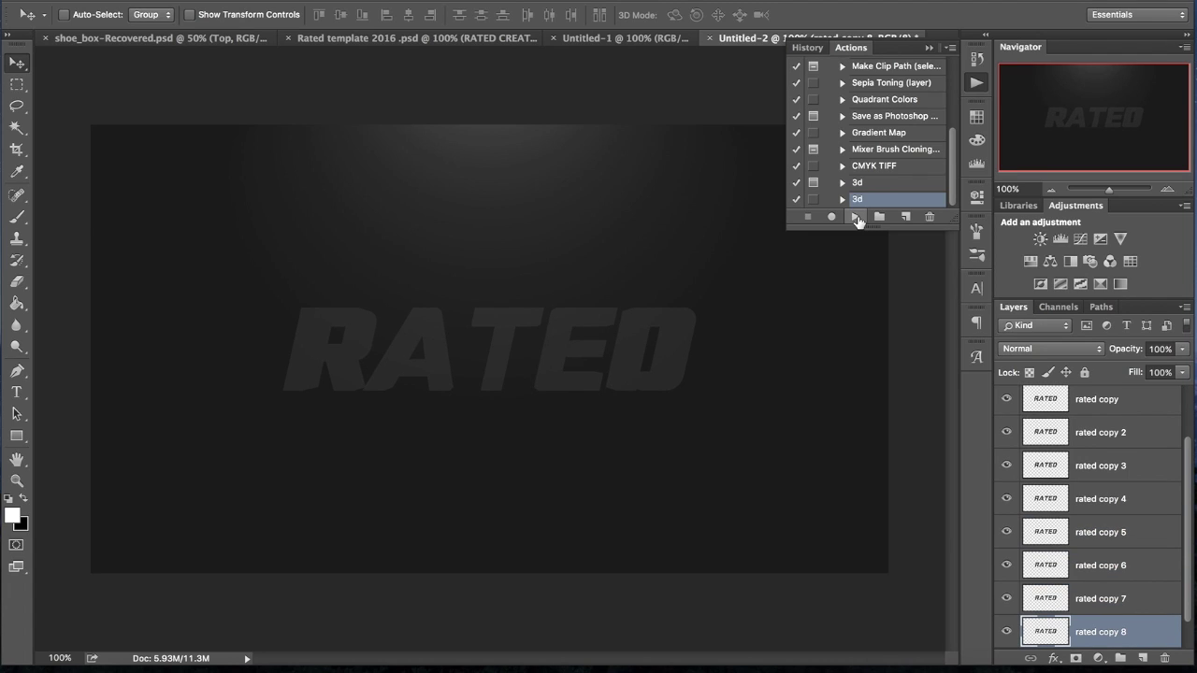
{"action": "left_click", "coordinate": [857, 216]}
{"action": "left_click", "coordinate": [857, 216]}
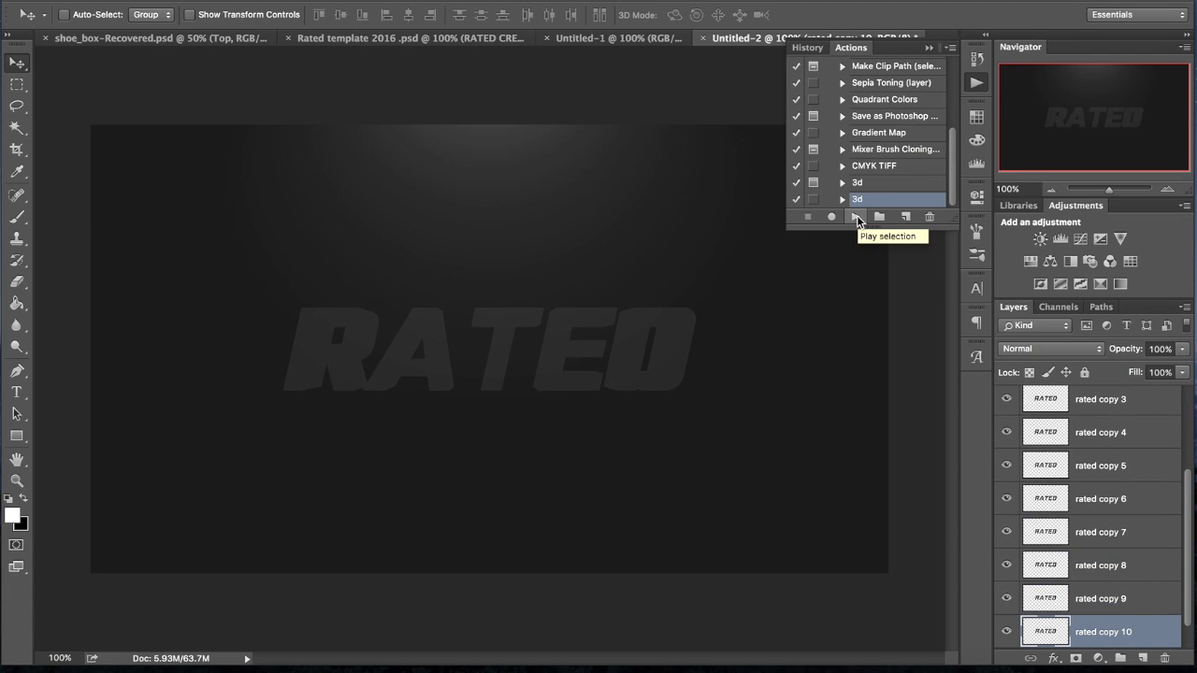
{"action": "left_click", "coordinate": [857, 216]}
- Select all the rated copy layers and merge them into one layer
{"action": "scroll", "coordinate": [1079, 529], "scroll_direction": "down", "scroll_amount": 1}
{"action": "scroll", "coordinate": [1087, 561], "scroll_direction": "up", "scroll_amount": 5}
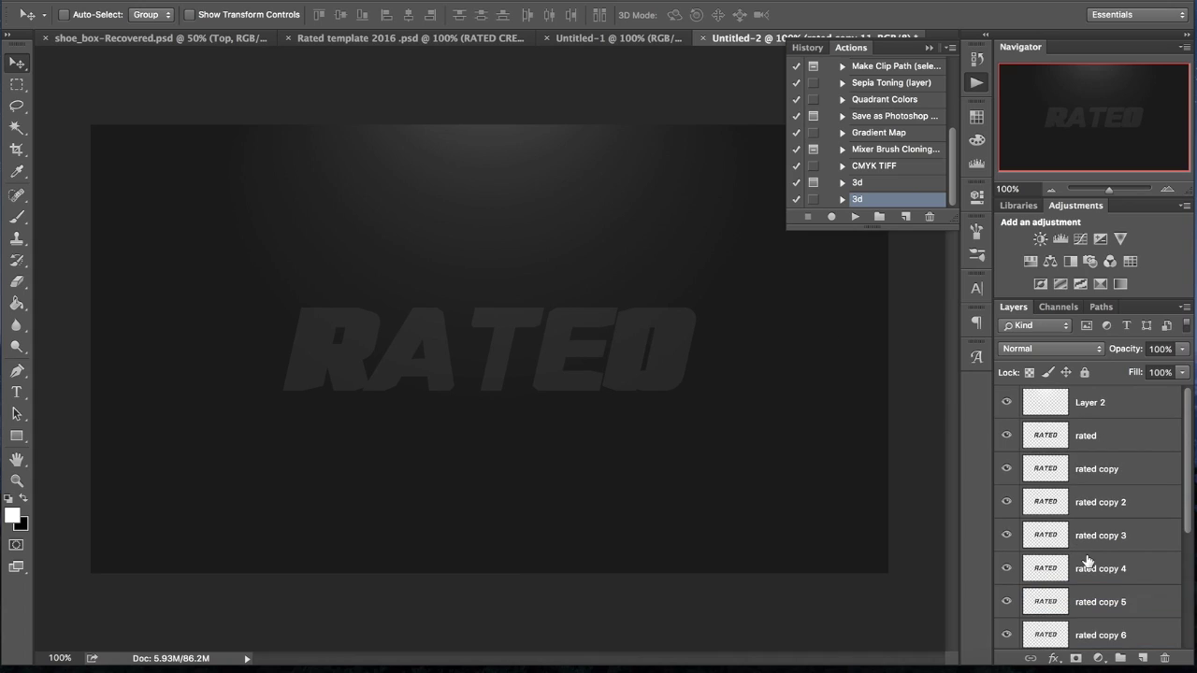
{"action": "left_click", "coordinate": [1096, 468], "text": "shift"}
{"action": "right_click", "coordinate": [1096, 468]}
{"action": "left_click", "coordinate": [1008, 446]}
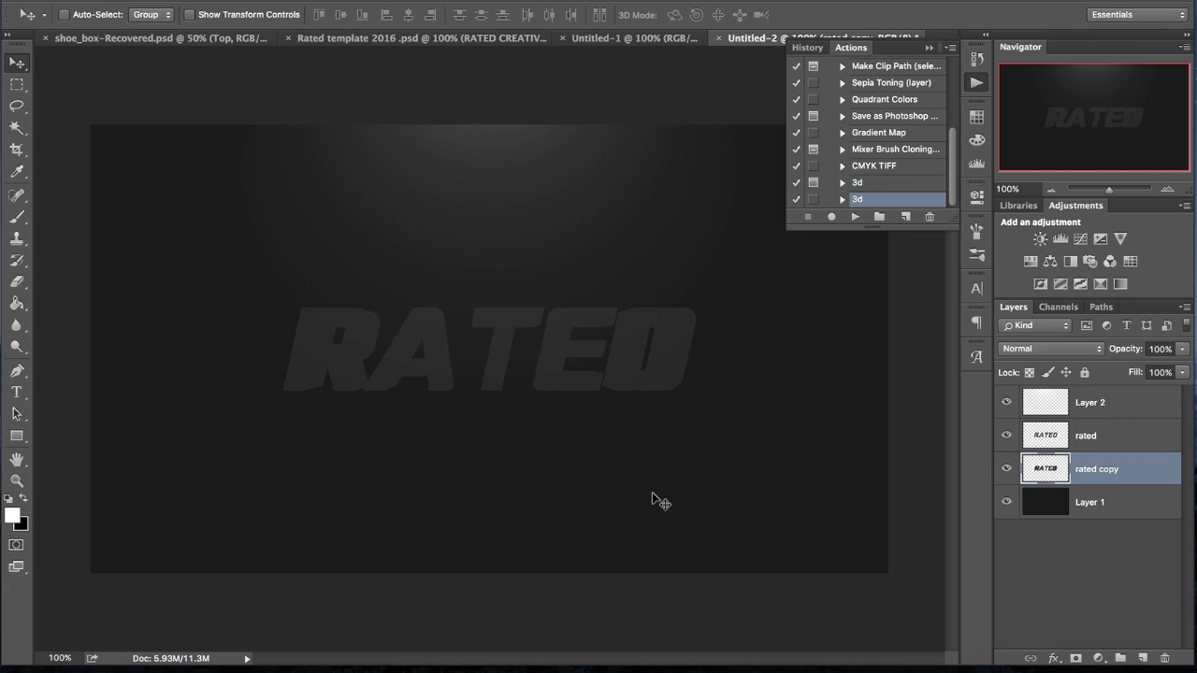
- Add a dark #151515 Color Overlay effect to the rated layer
{"action": "left_click", "coordinate": [1085, 437]}
{"action": "left_click", "coordinate": [1007, 436]}
{"action": "left_click", "coordinate": [1008, 436]}
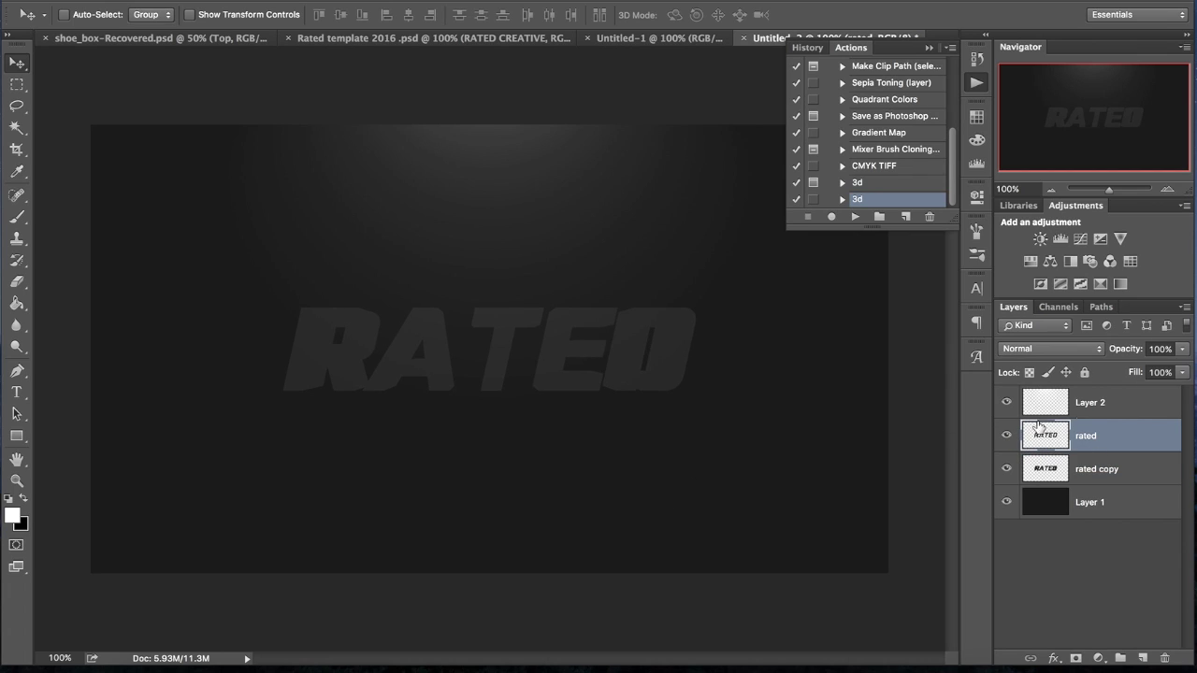
{"action": "left_click", "coordinate": [1054, 660]}
{"action": "left_click", "coordinate": [1091, 583]}
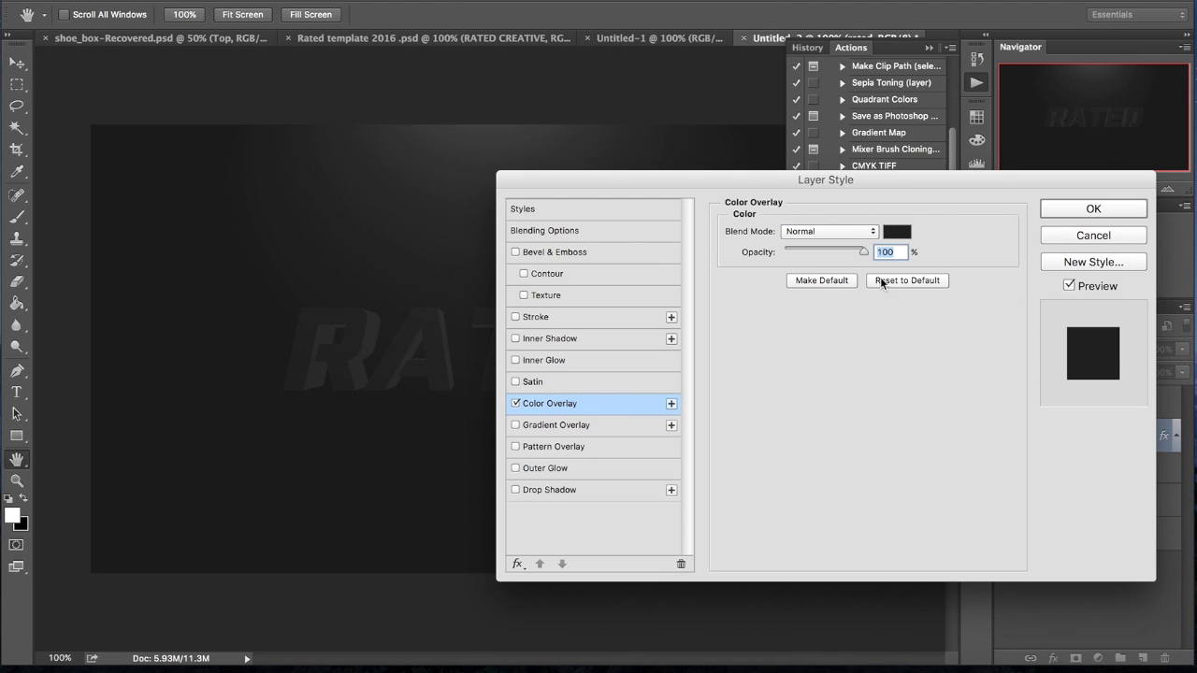
{"action": "left_click", "coordinate": [898, 233]}
{"action": "left_click_drag", "start_coordinate": [708, 301], "coordinate": [691, 313]}
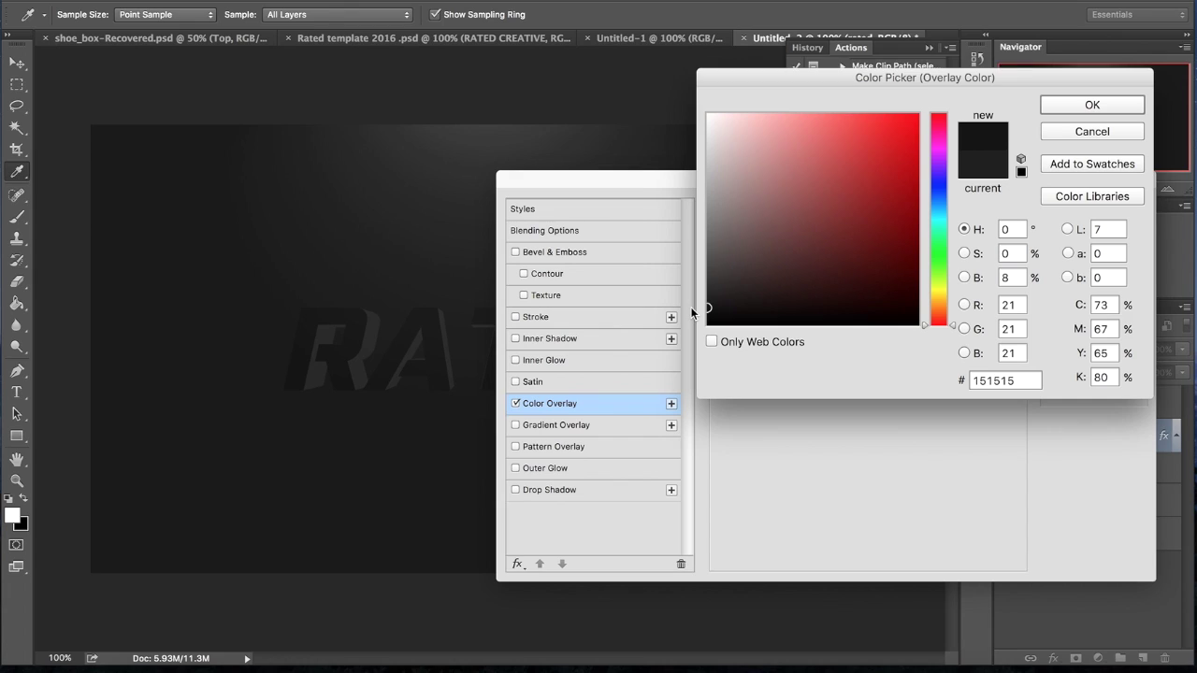
{"action": "key", "text": "Return"}
{"action": "key", "text": "Return"}
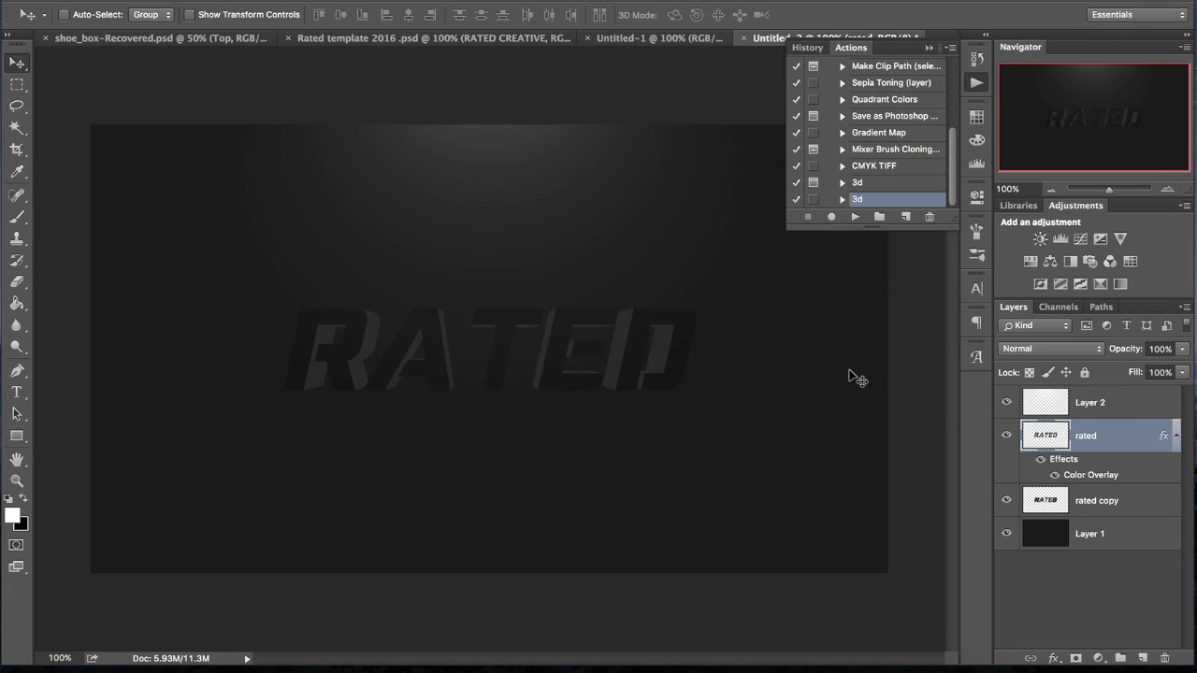
- Lighten the rated layer's colour overlay to #373737
{"action": "left_click", "coordinate": [1175, 435]}
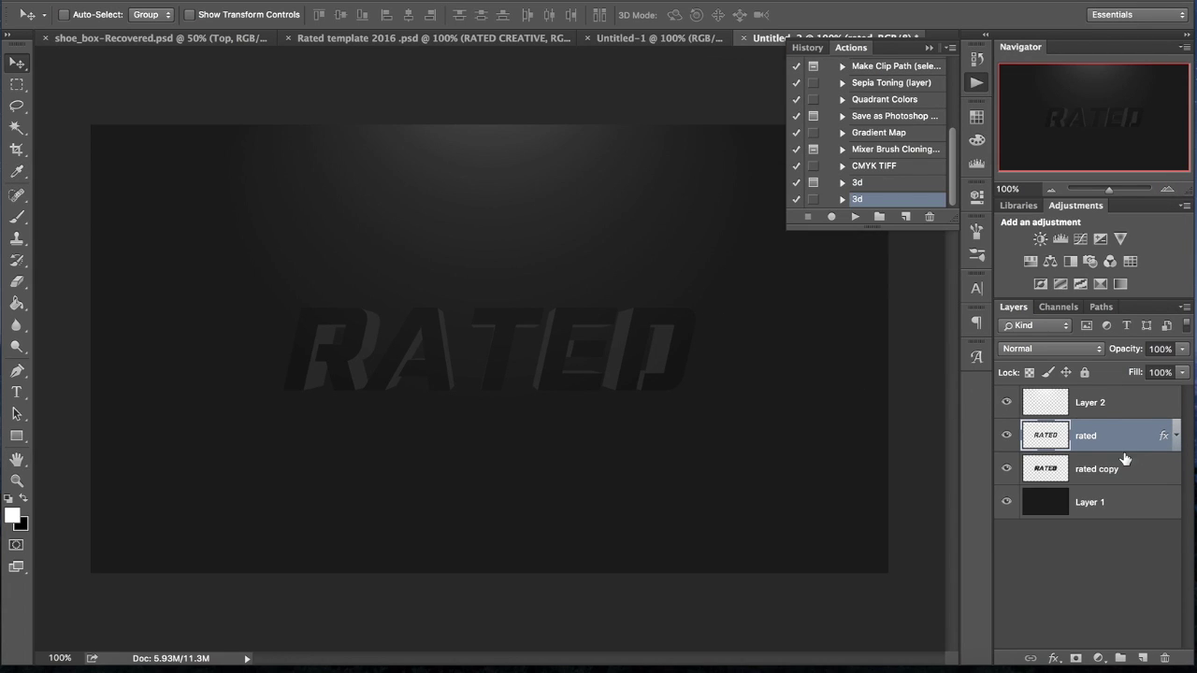
{"action": "left_click", "coordinate": [1054, 657]}
{"action": "left_click", "coordinate": [1097, 581]}
{"action": "left_click", "coordinate": [900, 234]}
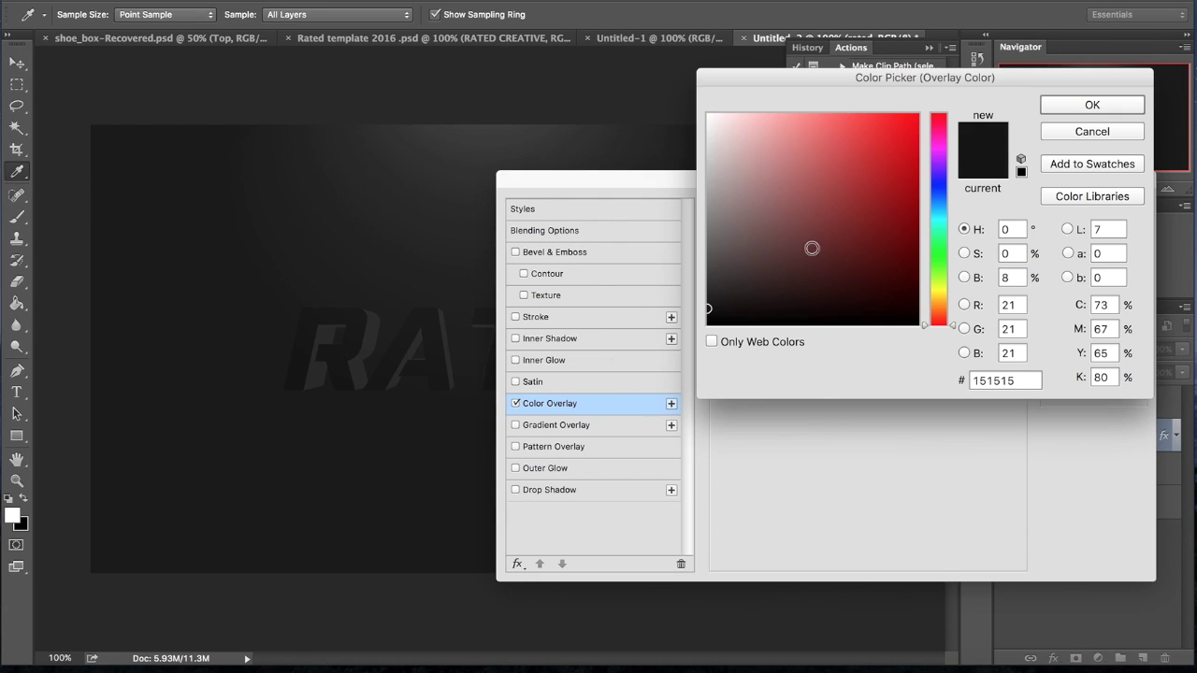
{"action": "left_click", "coordinate": [709, 279]}
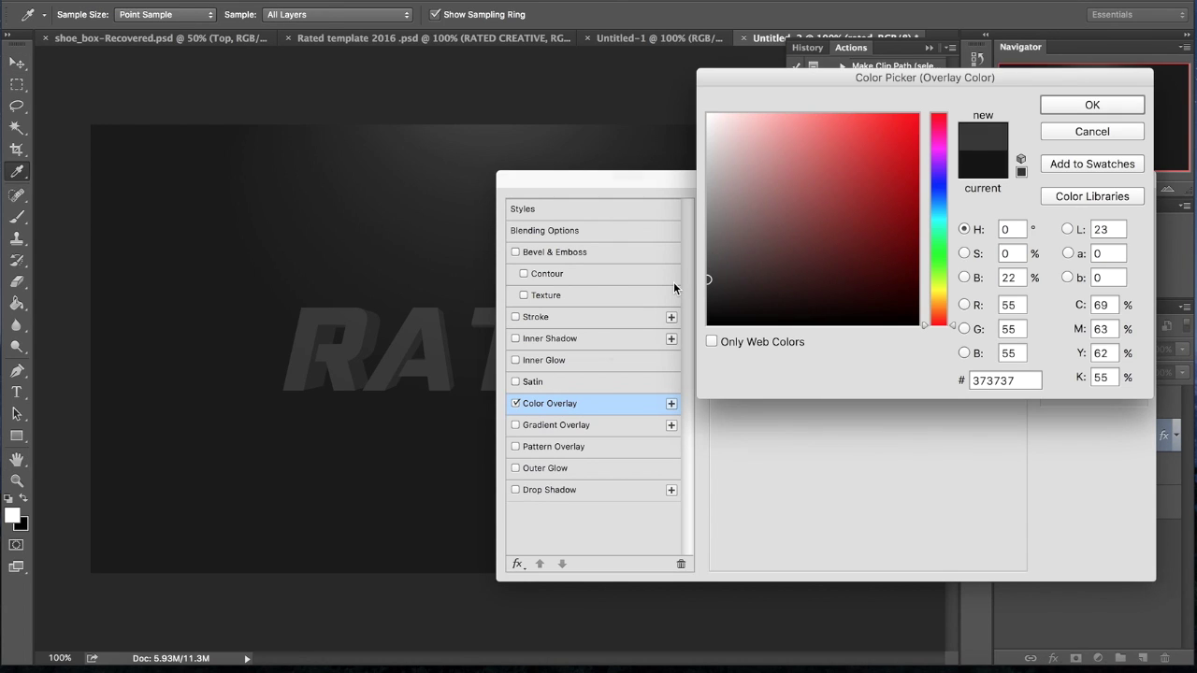
{"action": "key", "text": "Return"}
{"action": "key", "text": "Return"}
- Rasterize the rated layer's style and add a Gradient Overlay at 25% opacity
{"action": "right_click", "coordinate": [1102, 435]}
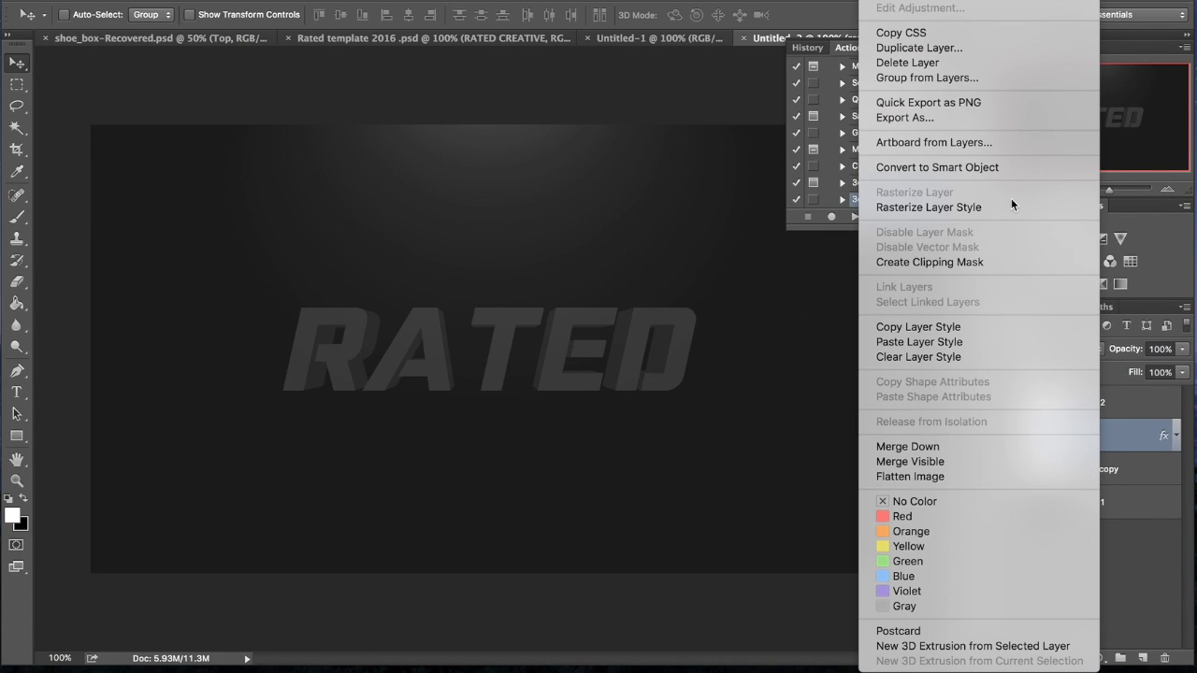
{"action": "left_click", "coordinate": [1004, 209]}
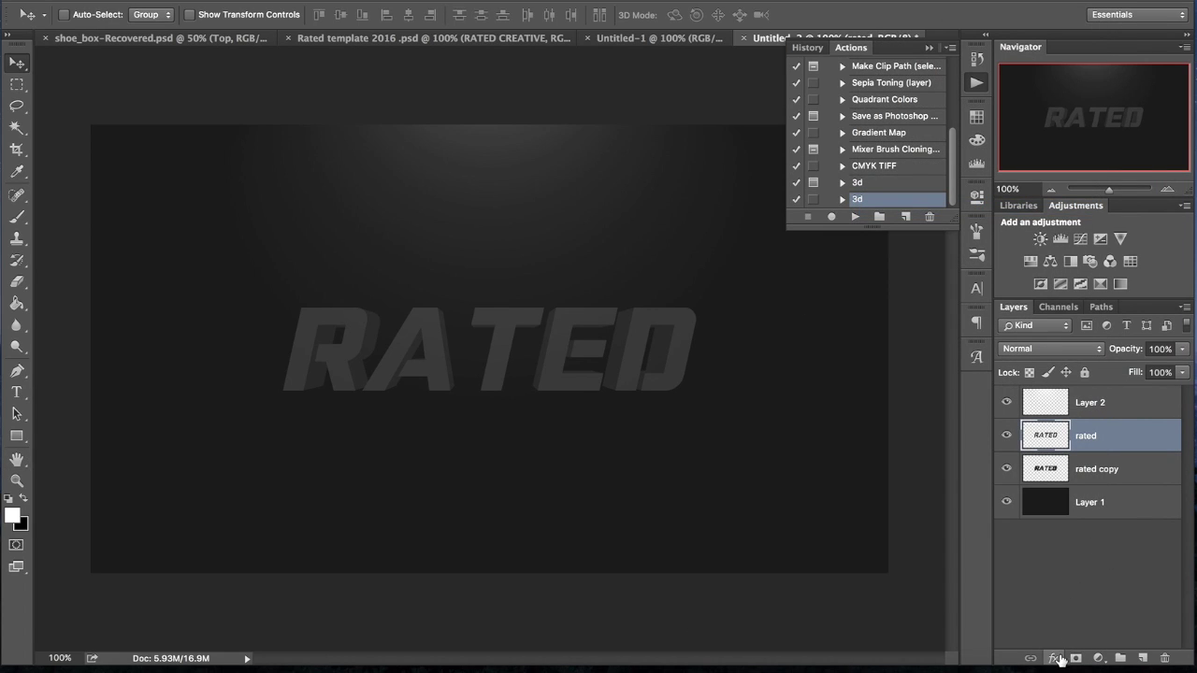
{"action": "left_click", "coordinate": [1053, 658]}
{"action": "left_click", "coordinate": [1090, 593]}
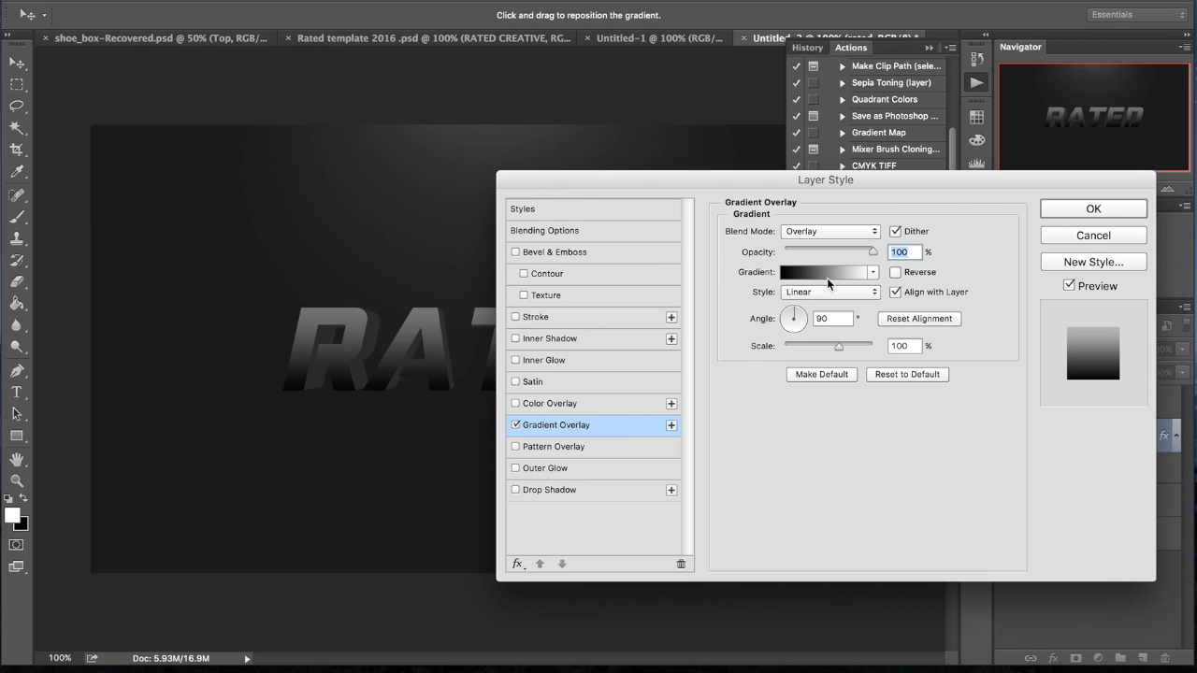
{"action": "type", "text": "25"}
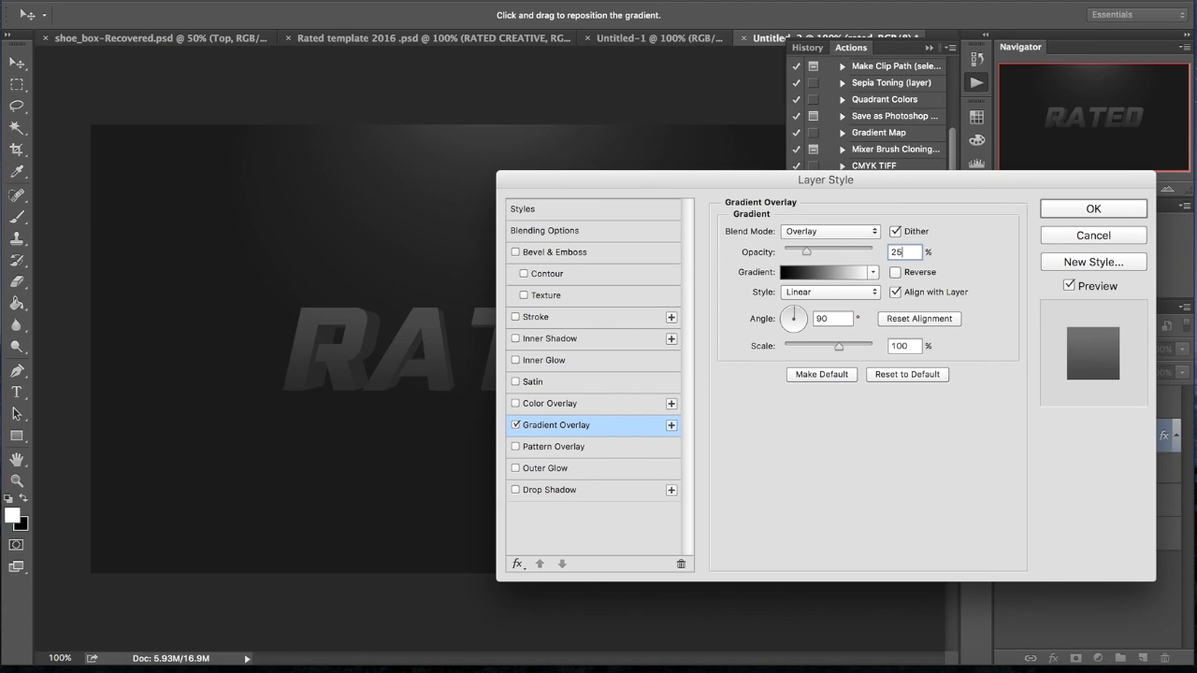
{"action": "key", "text": "Return"}
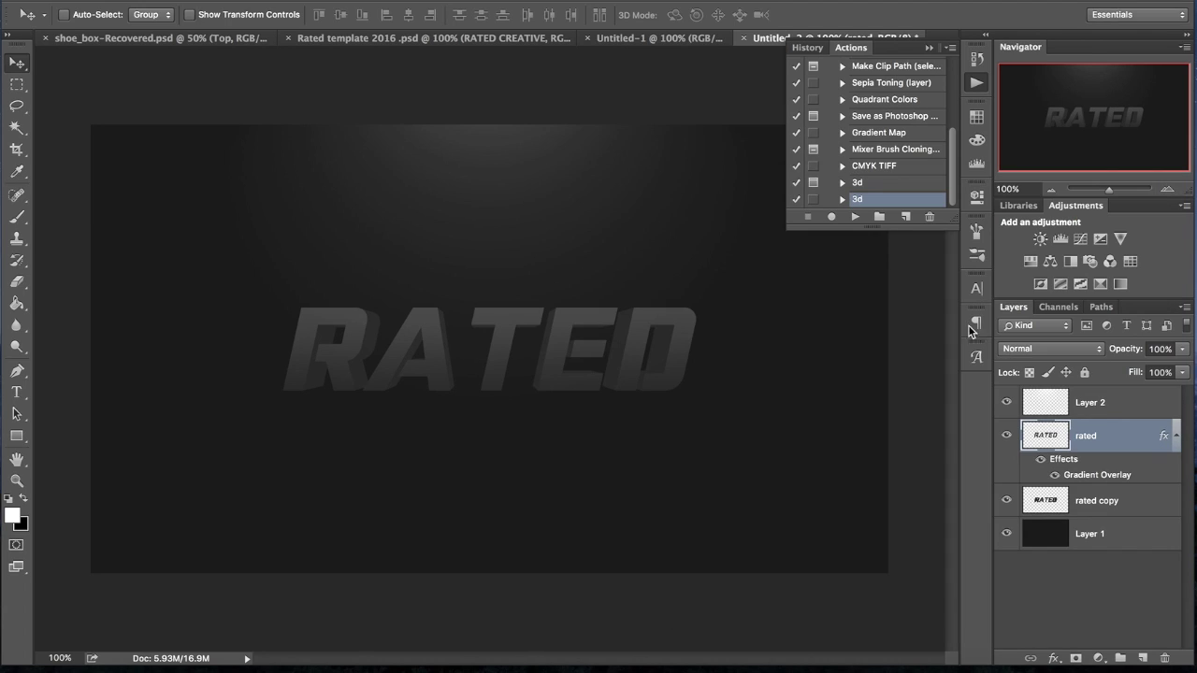
- Collapse rated's effects, select the rated copy layer and hide it briefly
{"action": "left_click", "coordinate": [1176, 437]}
{"action": "left_click", "coordinate": [1084, 470]}
{"action": "left_click", "coordinate": [1006, 470]}
- Show rated copy again, zoom to 300% and pan across the extruded RATED letters
{"action": "left_click", "coordinate": [1007, 470]}
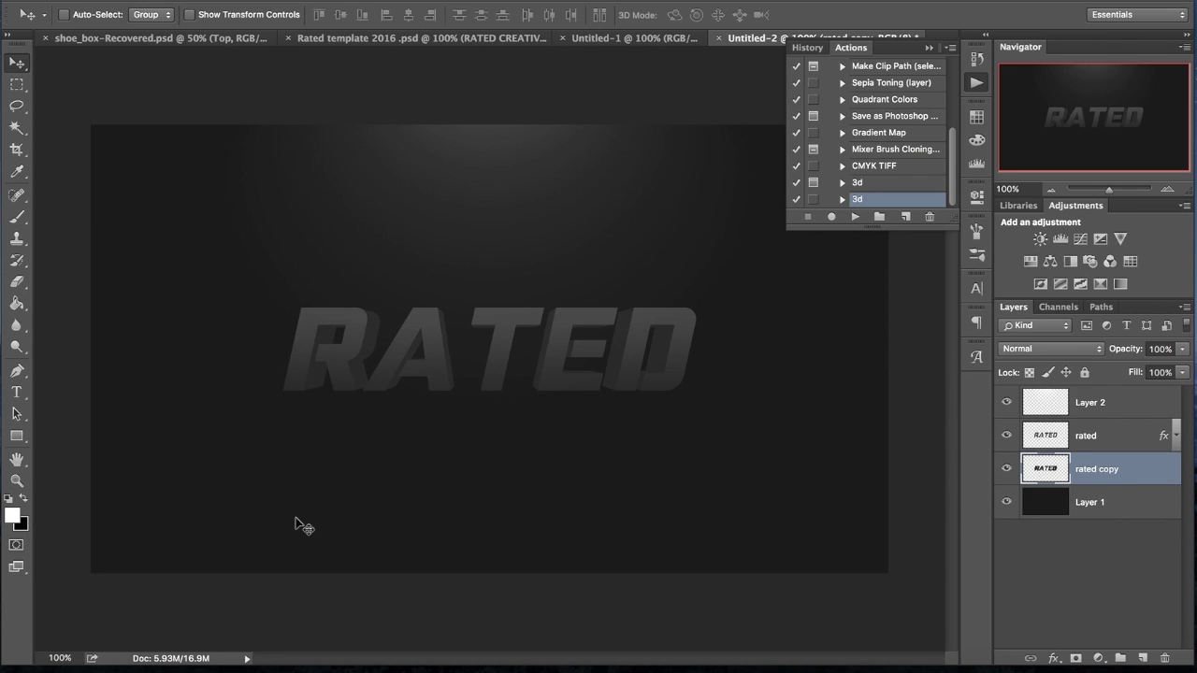
{"action": "left_click", "coordinate": [58, 657]}
{"action": "type", "text": "300"}
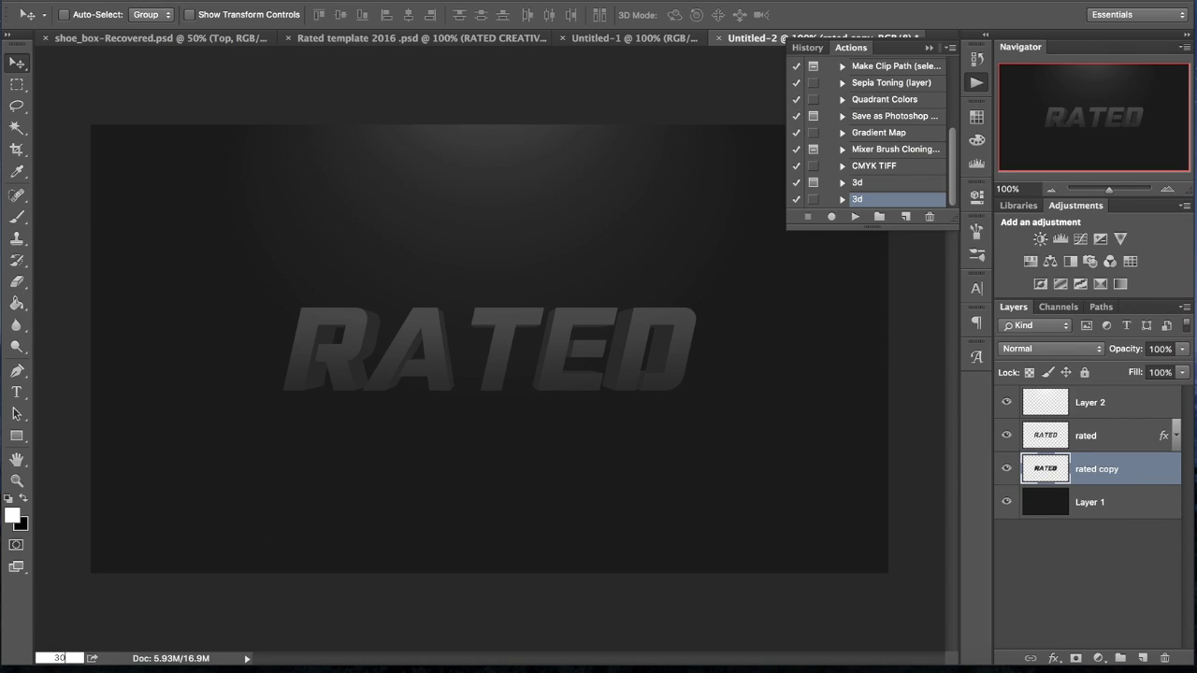
{"action": "key", "text": "Return"}
{"action": "scroll", "coordinate": [280, 536], "scroll_direction": "left", "scroll_amount": 5}
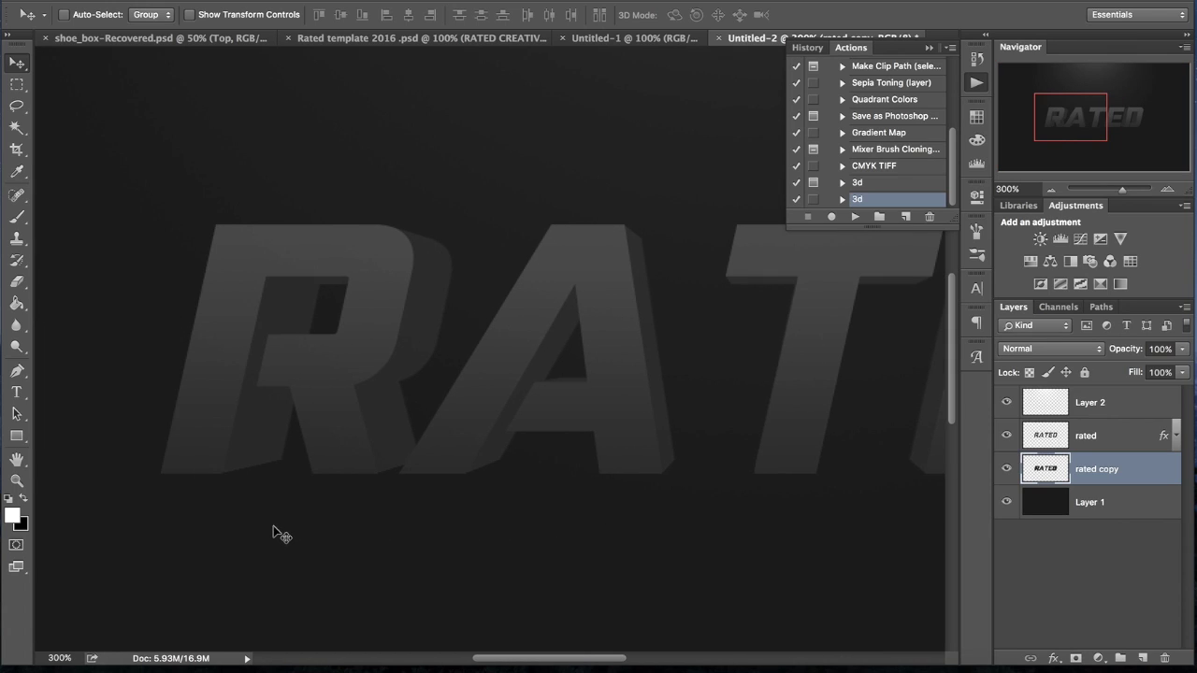
{"action": "scroll", "coordinate": [281, 536], "scroll_direction": "right", "scroll_amount": 3}
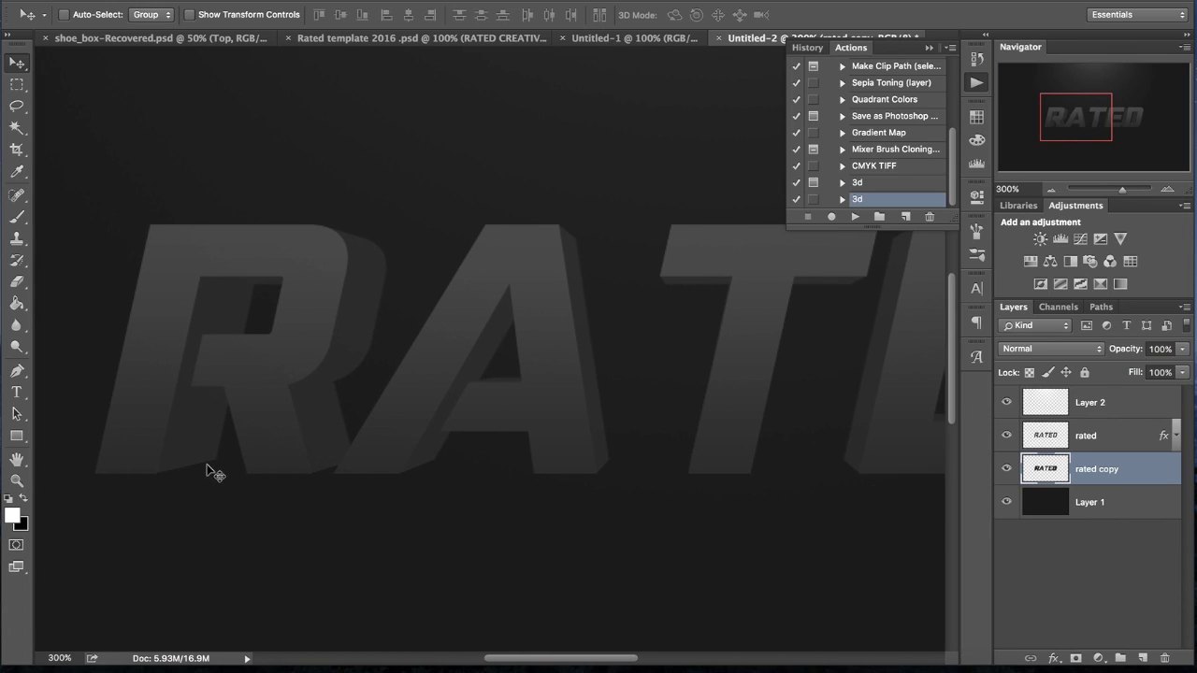
{"action": "scroll", "coordinate": [217, 470], "scroll_direction": "right", "scroll_amount": 4}
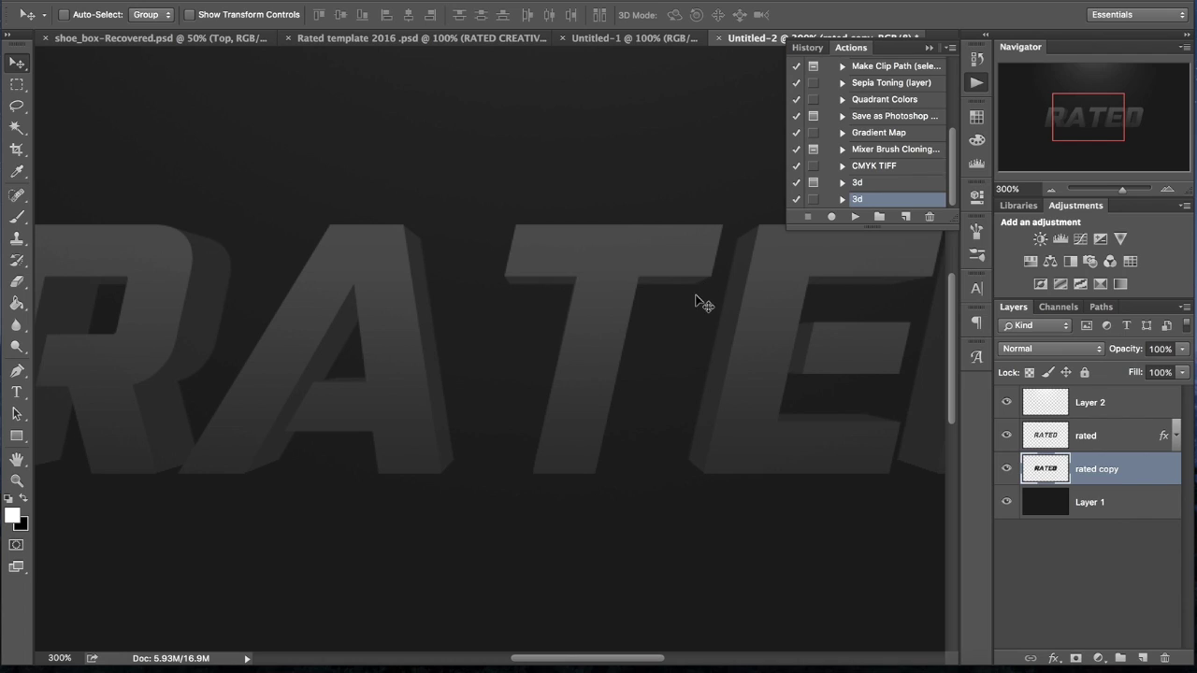
{"action": "scroll", "coordinate": [674, 338], "scroll_direction": "right", "scroll_amount": 4}
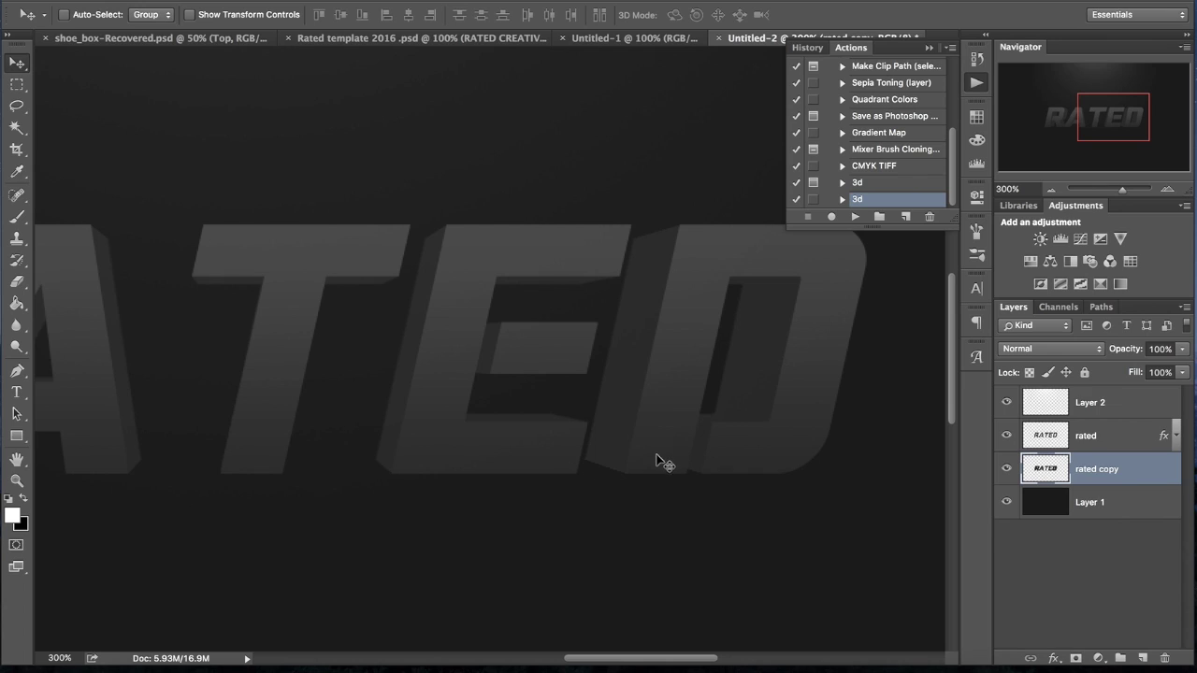
{"action": "scroll", "coordinate": [687, 460], "scroll_direction": "left", "scroll_amount": 4}
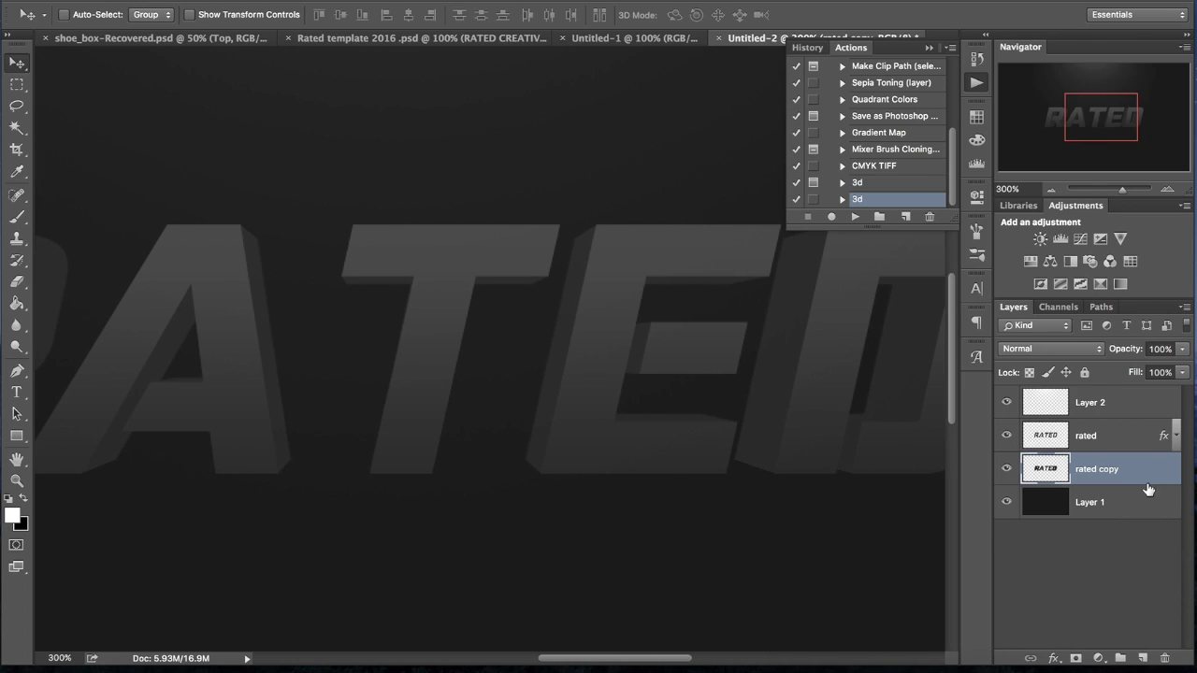
- Add a new Layer 3 clipped to rated copy and pick the Brush tool
{"action": "left_click", "coordinate": [1143, 658]}
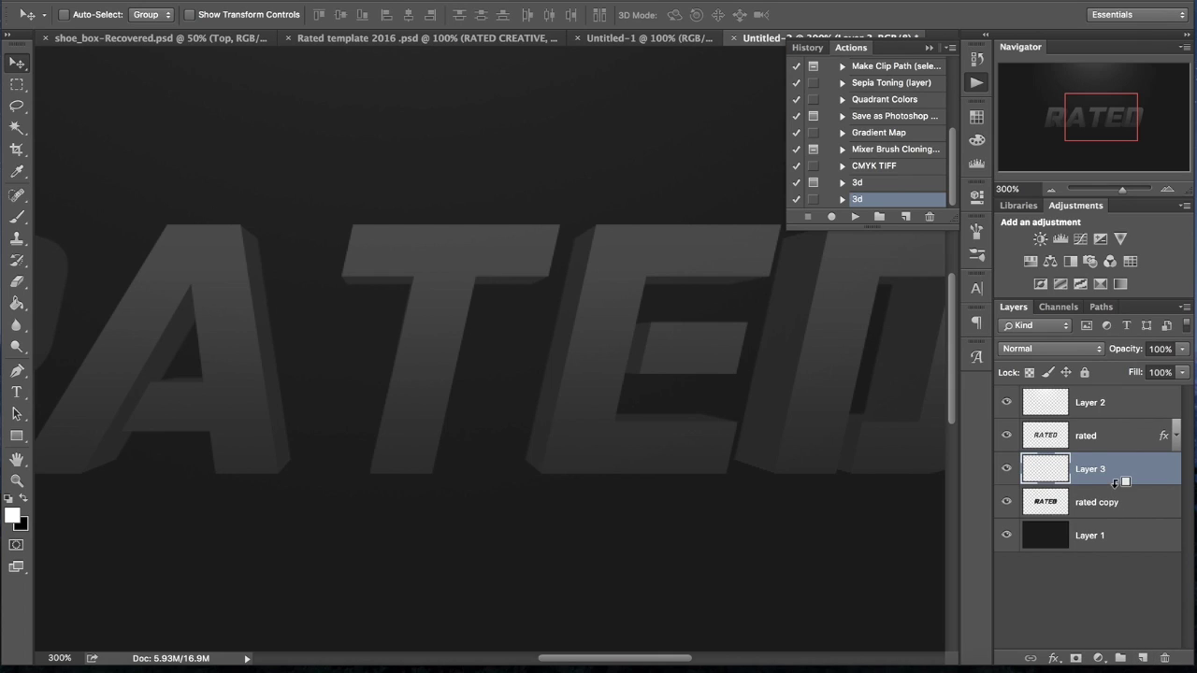
{"action": "left_click", "coordinate": [1121, 484], "text": "alt"}
{"action": "scroll", "coordinate": [558, 423], "scroll_direction": "left", "scroll_amount": 5}
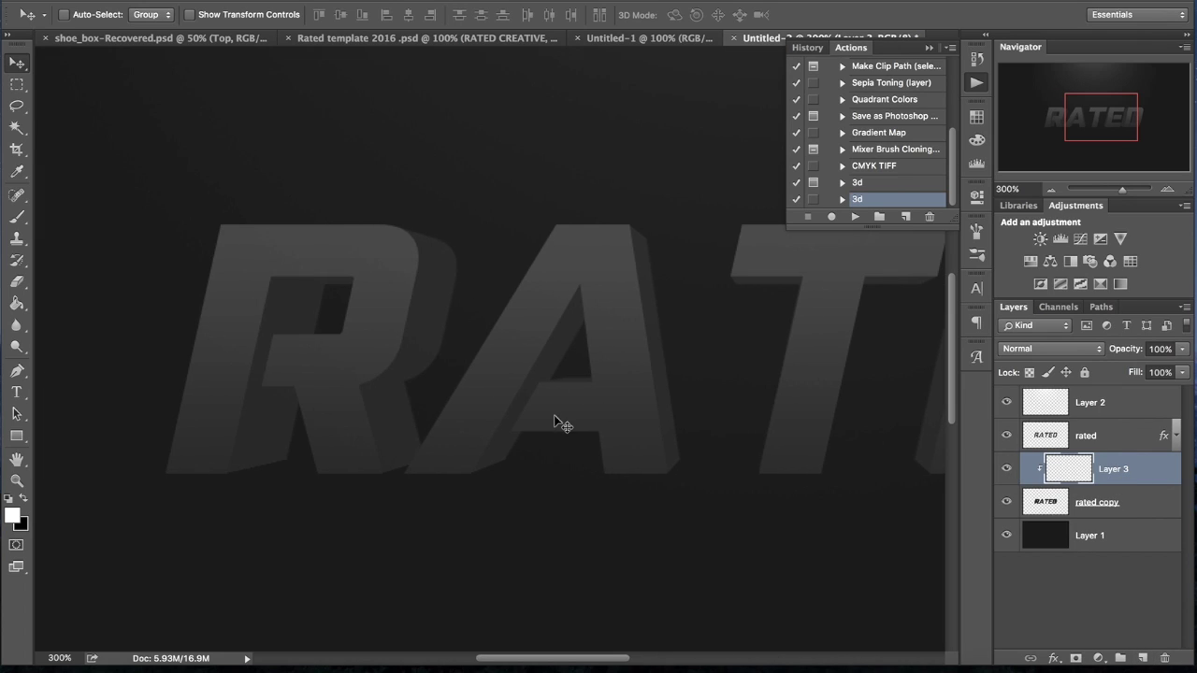
{"action": "left_click", "coordinate": [17, 216]}
{"action": "scroll", "coordinate": [63, 226], "scroll_direction": "up", "scroll_amount": 1}
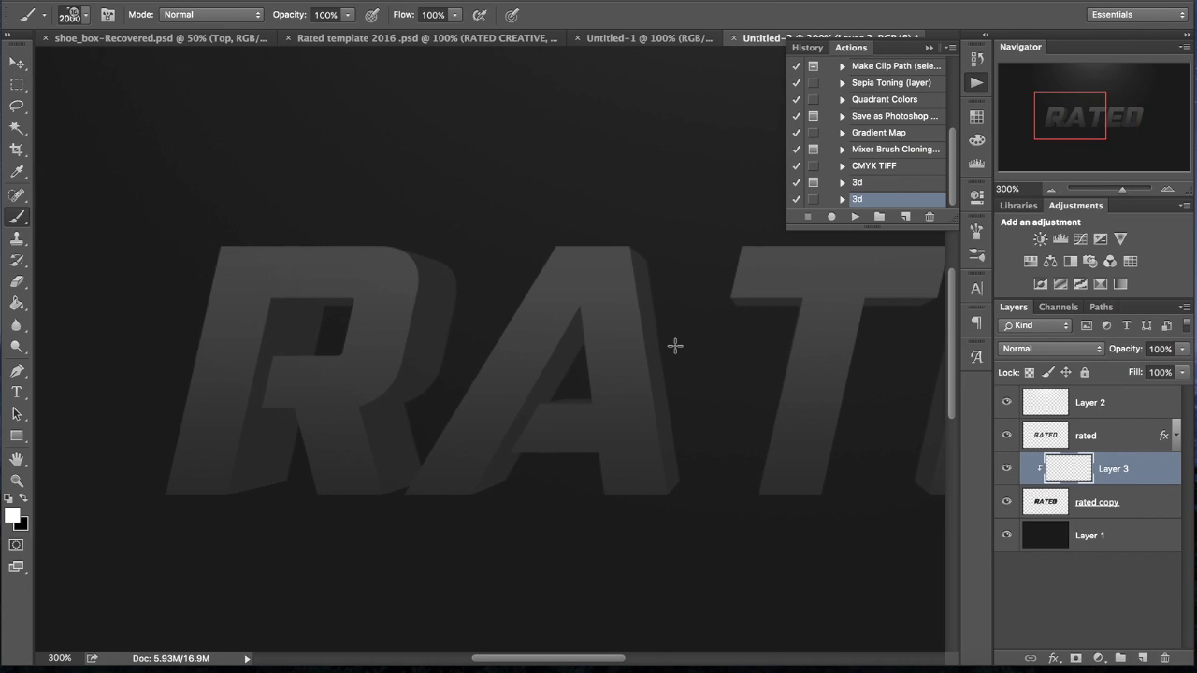
- Toggle the rated and rated copy layers' visibility to compare the extrusion
{"action": "left_click", "coordinate": [1008, 435]}
{"action": "left_click", "coordinate": [1008, 436]}
{"action": "left_click", "coordinate": [1006, 436]}
{"action": "left_click", "coordinate": [1006, 436]}
{"action": "left_click", "coordinate": [1006, 436]}
{"action": "left_click", "coordinate": [1006, 435]}
{"action": "left_click", "coordinate": [1006, 436]}
{"action": "left_click", "coordinate": [1006, 436]}
{"action": "scroll", "coordinate": [862, 378], "scroll_direction": "right", "scroll_amount": 5}
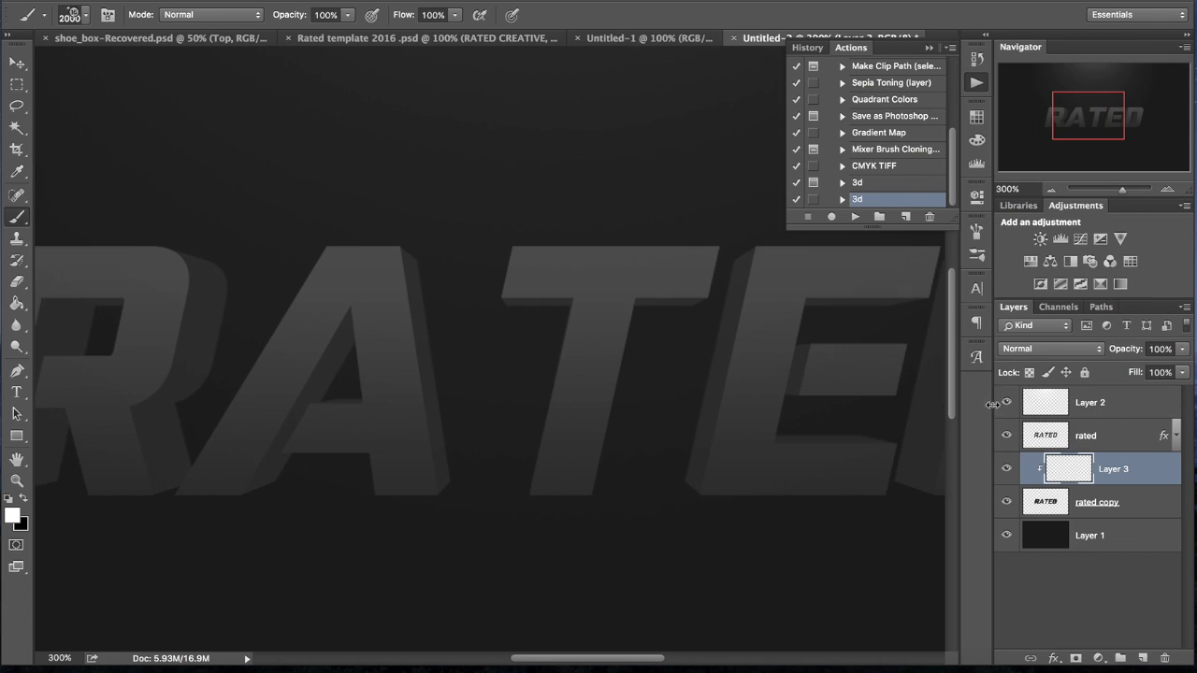
{"action": "left_click", "coordinate": [1006, 502]}
{"action": "left_click", "coordinate": [1007, 502]}
{"action": "scroll", "coordinate": [516, 337], "scroll_direction": "left", "scroll_amount": 5}
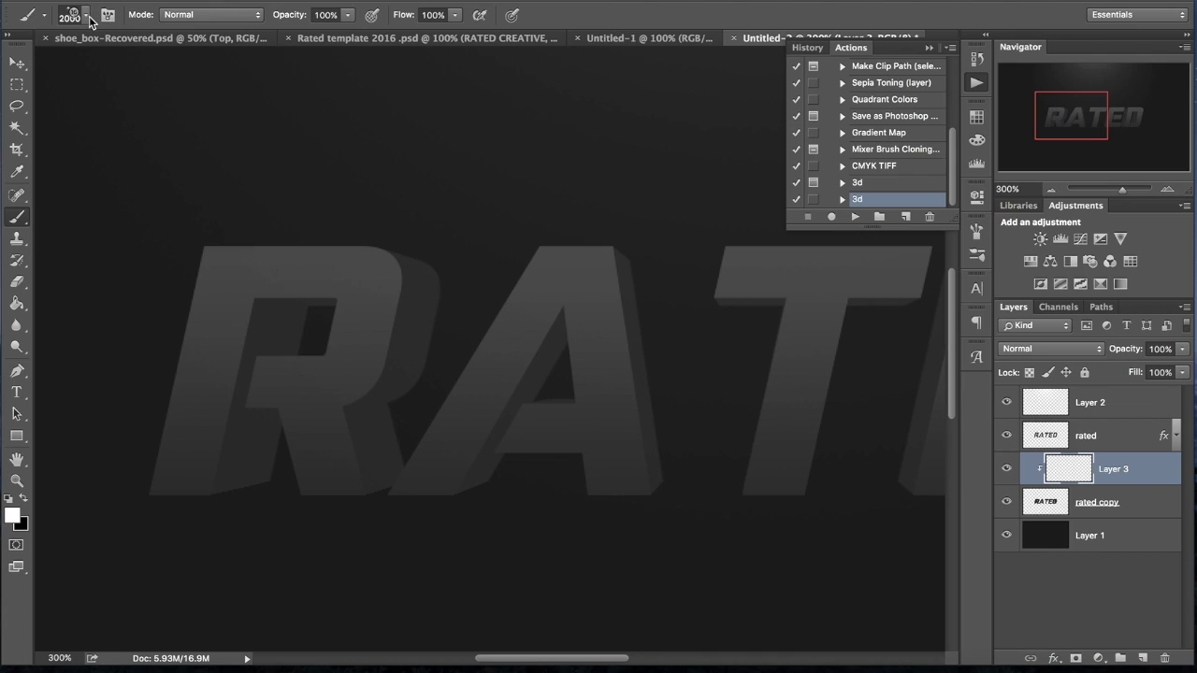
- Choose the soft 400 px brush preset and shrink it to 40 px
{"action": "left_click", "coordinate": [86, 16]}
{"action": "left_click", "coordinate": [113, 140]}
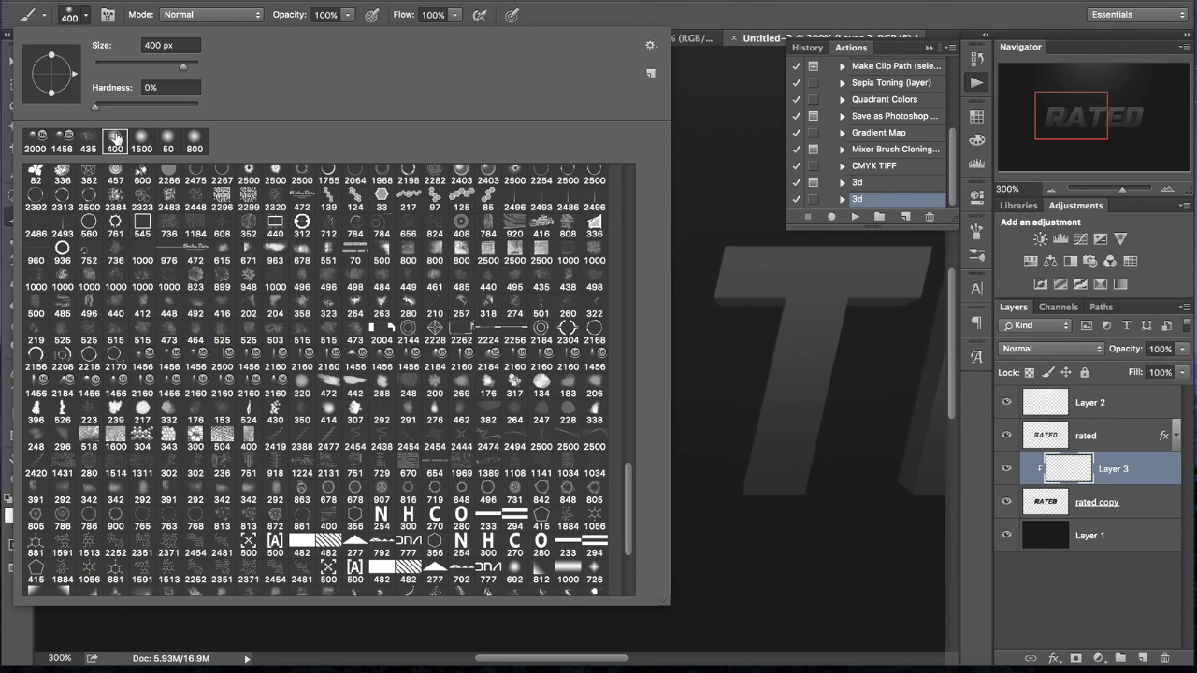
{"action": "key", "text": "Return"}
{"action": "key", "text": "bracketleft"}
{"action": "key", "text": "bracketleft"}
{"action": "key", "text": "bracketleft"}
{"action": "key", "text": "bracketleft"}
{"action": "key", "text": "bracketleft"}
{"action": "key", "text": "bracketleft"}
{"action": "key", "text": "bracketleft"}
{"action": "key", "text": "bracketleft"}
{"action": "key", "text": "bracketleft"}
{"action": "key", "text": "bracketleft"}
{"action": "key", "text": "bracketleft"}
{"action": "key", "text": "bracketleft"}
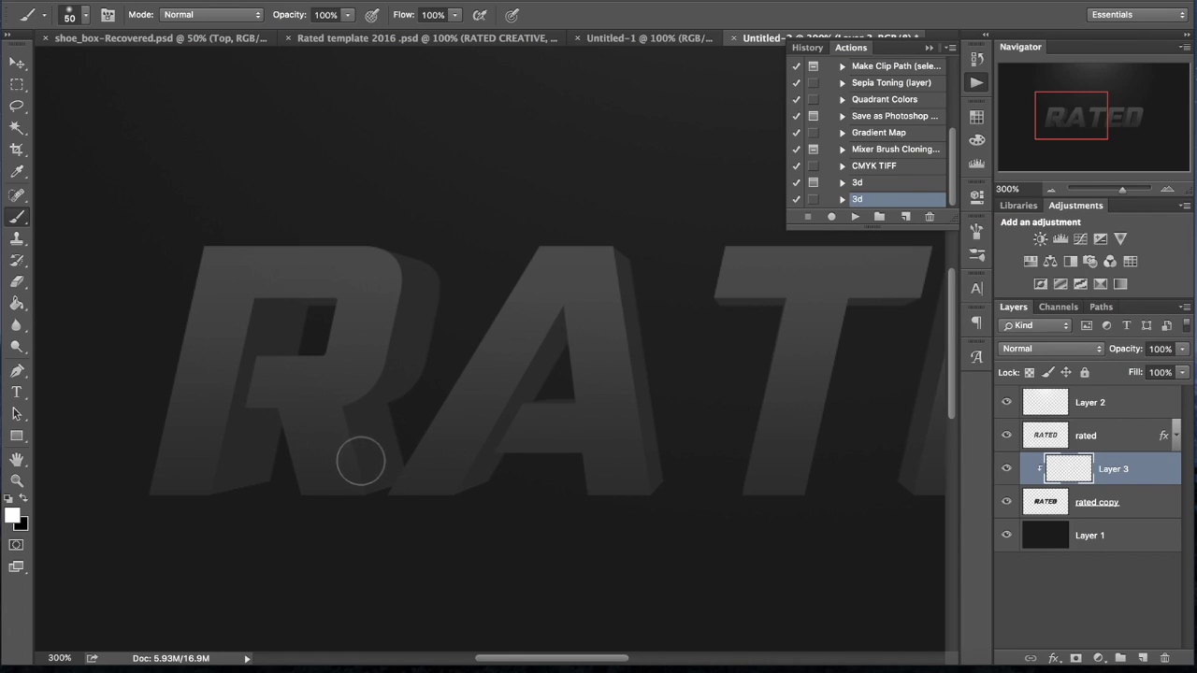
{"action": "key", "text": "bracketleft"}
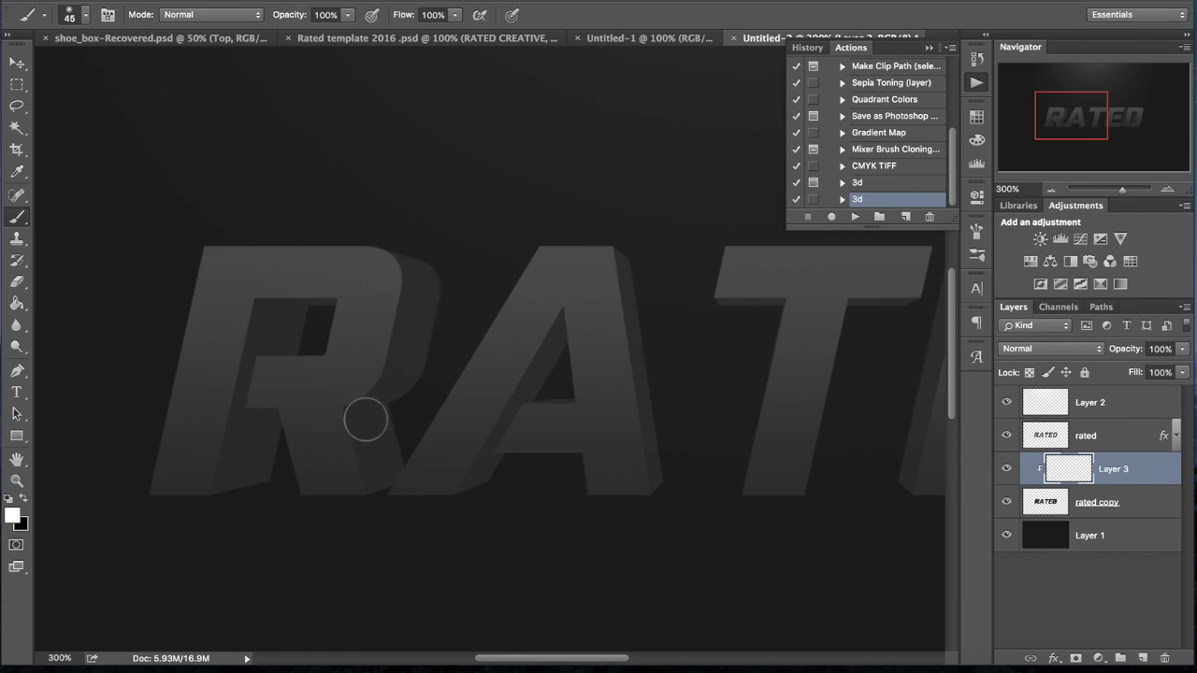
- Keep white as foreground and try highlight strokes on the R's leg, undoing them
{"action": "left_click", "coordinate": [13, 515]}
{"action": "key", "text": "Return"}
{"action": "left_click_drag", "start_coordinate": [346, 428], "coordinate": [407, 415]}
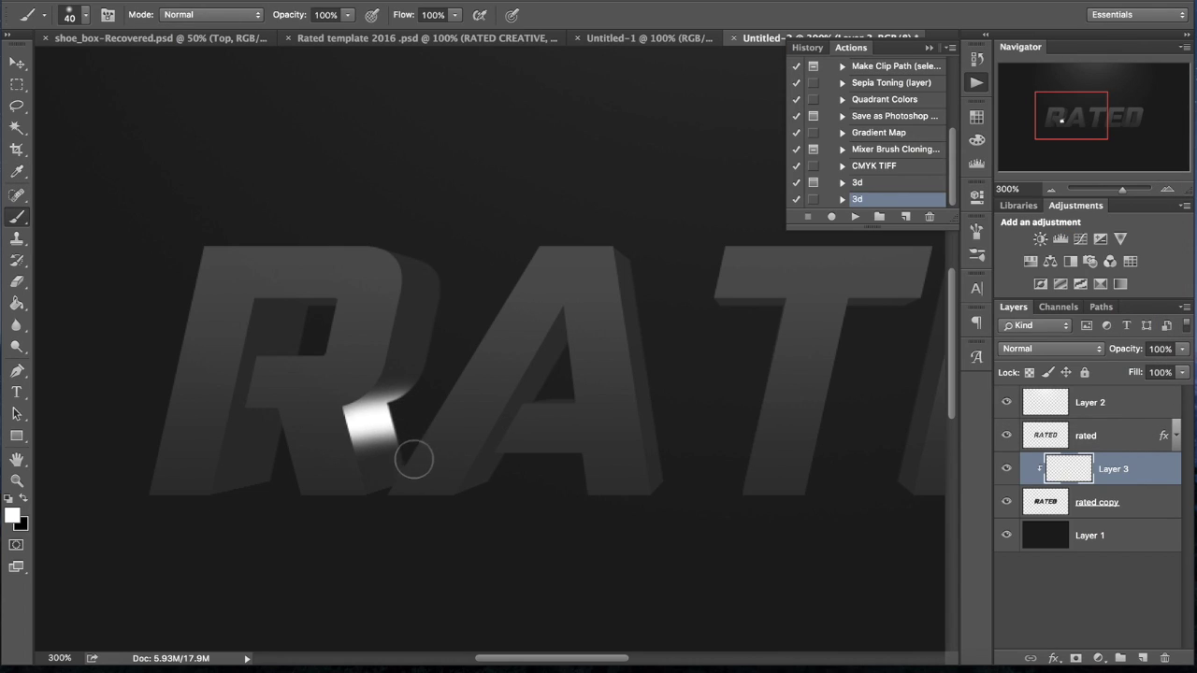
{"action": "key", "text": "ctrl+z"}
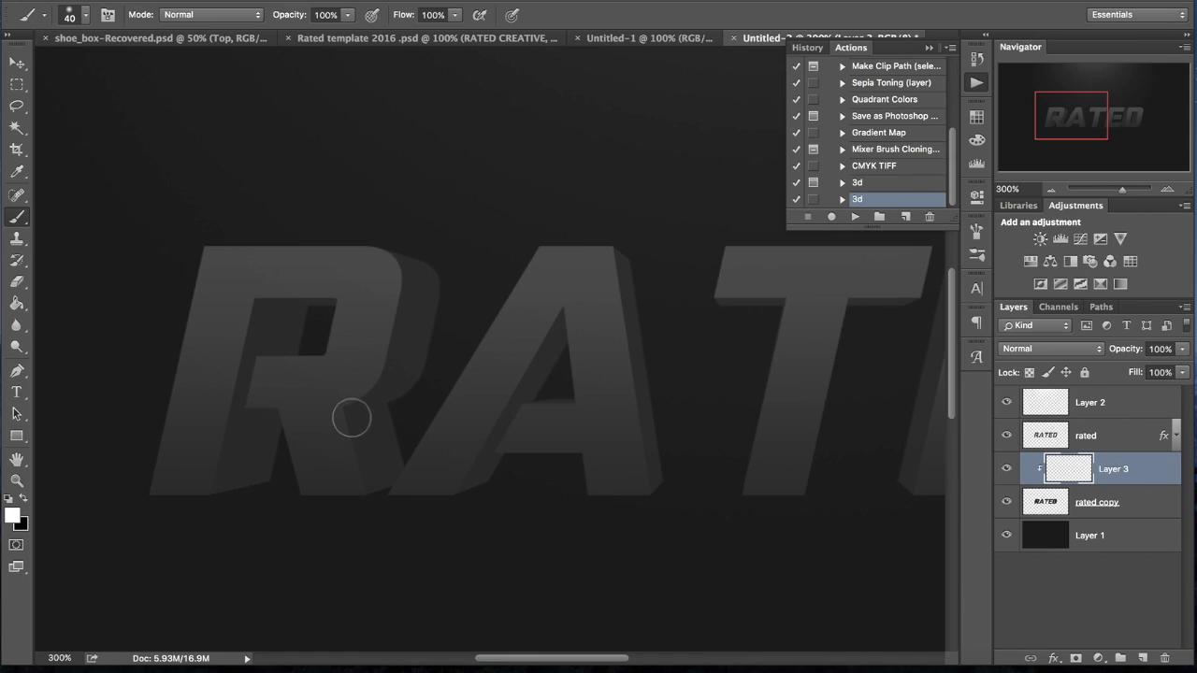
{"action": "mouse_move", "coordinate": [352, 415]}
{"action": "left_mouse_down"}
{"action": "mouse_move", "coordinate": [397, 417]}
{"action": "mouse_move", "coordinate": [402, 387]}
{"action": "left_mouse_up"}
{"action": "key", "text": "ctrl+z"}
{"action": "key", "text": "ctrl+z"}
- Zoom to 500% and paint thin 10 px white highlights across the R's leg
{"action": "left_click", "coordinate": [59, 658]}
{"action": "type", "text": "500"}
{"action": "key", "text": "Return"}
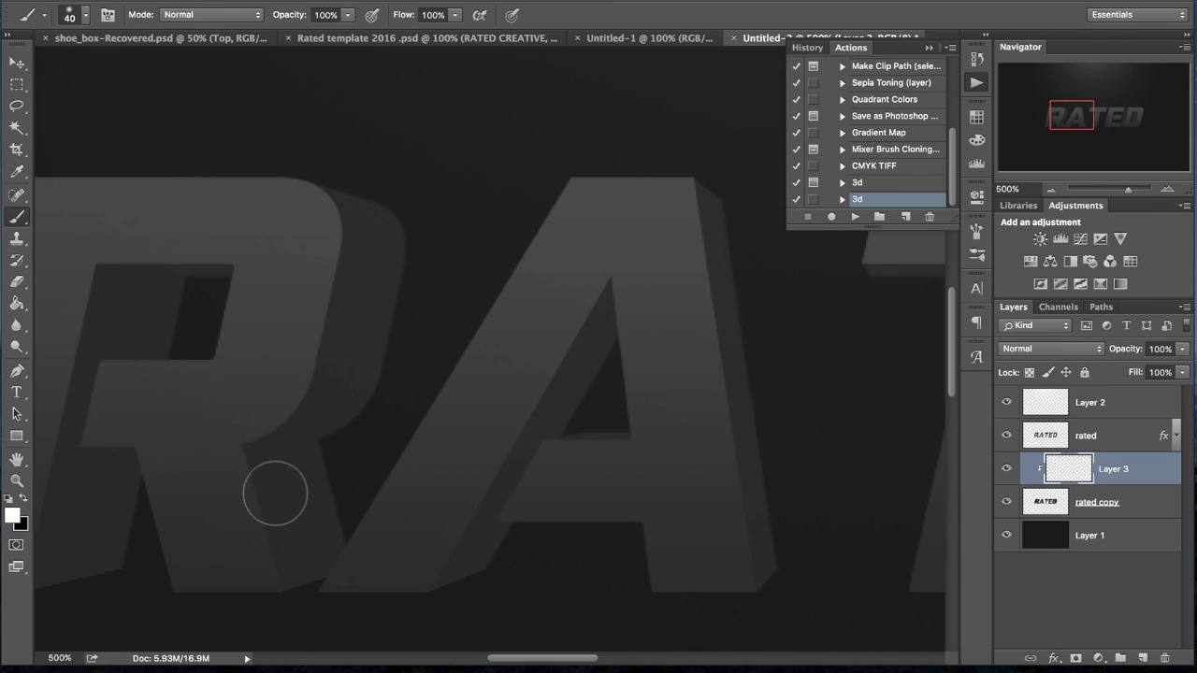
{"action": "key", "text": "bracketleft"}
{"action": "key", "text": "bracketleft"}
{"action": "key", "text": "bracketleft"}
{"action": "left_click_drag", "start_coordinate": [245, 454], "coordinate": [325, 450]}
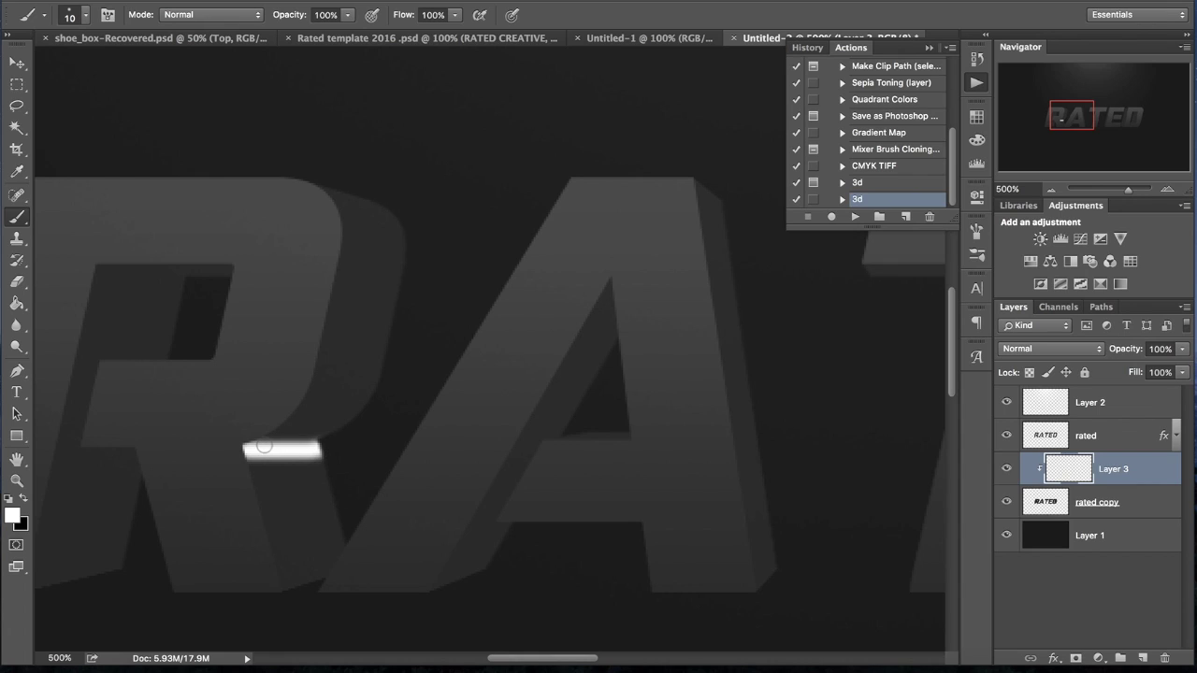
{"action": "key", "text": "bracketright"}
{"action": "key", "text": "bracketright"}
{"action": "left_click_drag", "start_coordinate": [257, 476], "coordinate": [326, 468]}
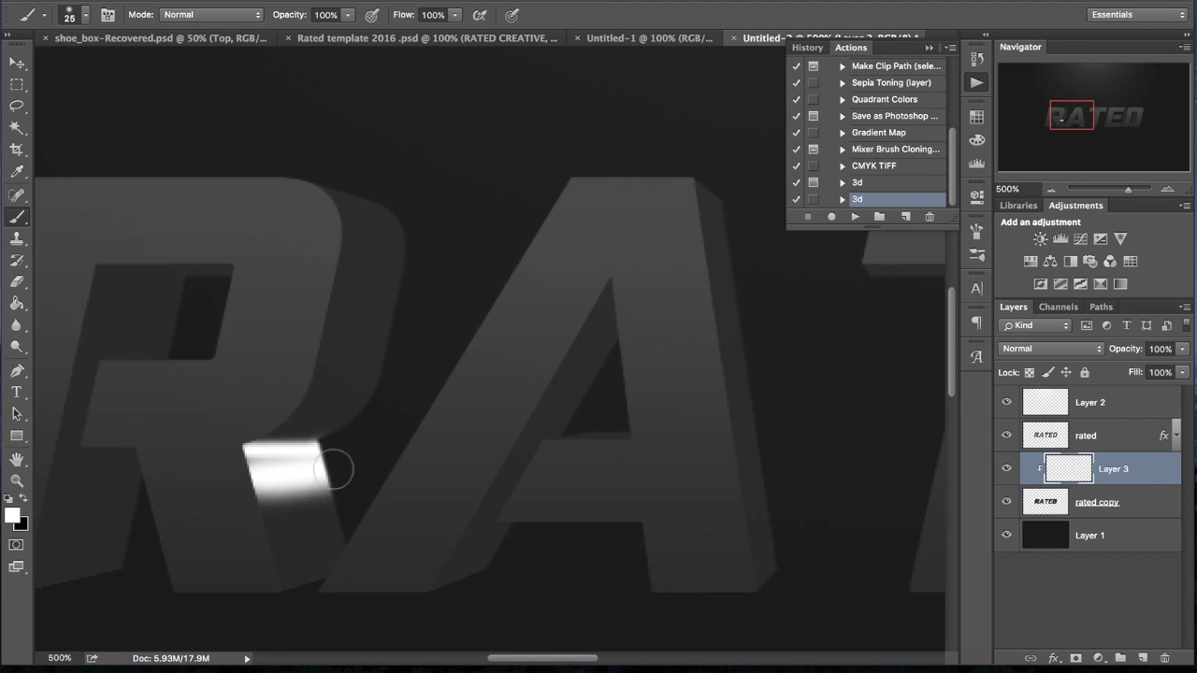
- Paint white over the R's lower-left leg, stem and top
{"action": "scroll", "coordinate": [268, 481], "scroll_direction": "left", "scroll_amount": 5}
{"action": "scroll", "coordinate": [275, 480], "scroll_direction": "right", "scroll_amount": 2}
{"action": "scroll", "coordinate": [276, 481], "scroll_direction": "right", "scroll_amount": 1}
{"action": "mouse_move", "coordinate": [393, 489]}
{"action": "left_mouse_down"}
{"action": "mouse_move", "coordinate": [390, 518]}
{"action": "mouse_move", "coordinate": [384, 509]}
{"action": "mouse_move", "coordinate": [449, 501]}
{"action": "left_mouse_up"}
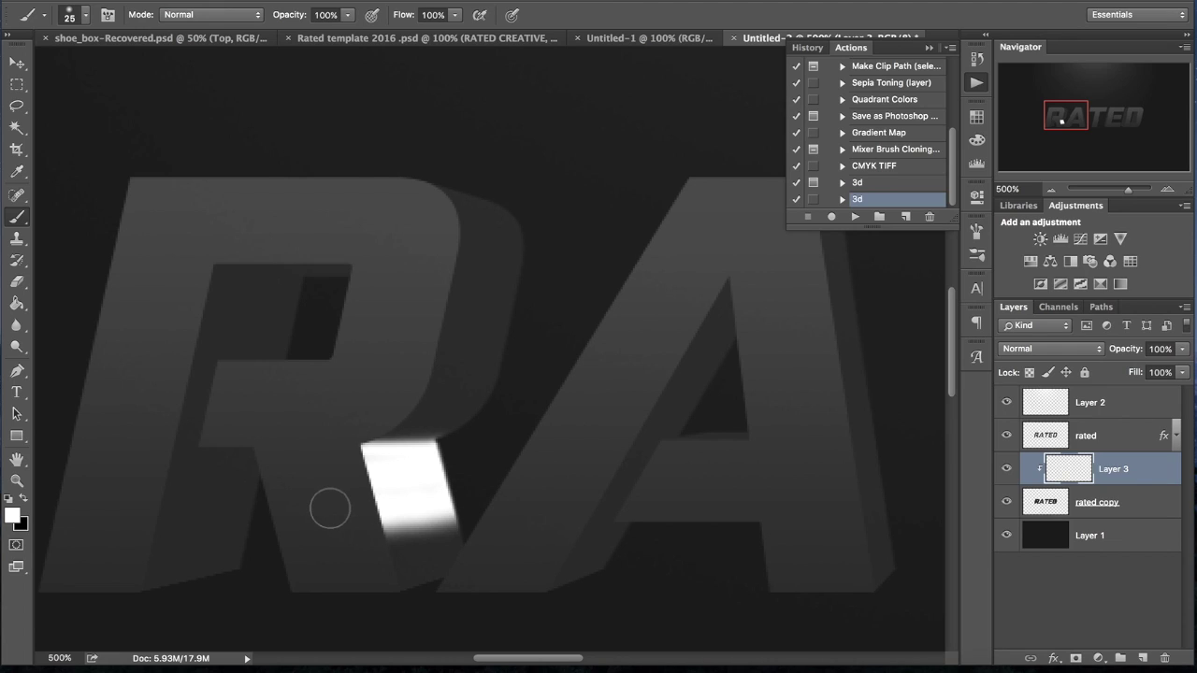
{"action": "scroll", "coordinate": [326, 499], "scroll_direction": "left", "scroll_amount": 3}
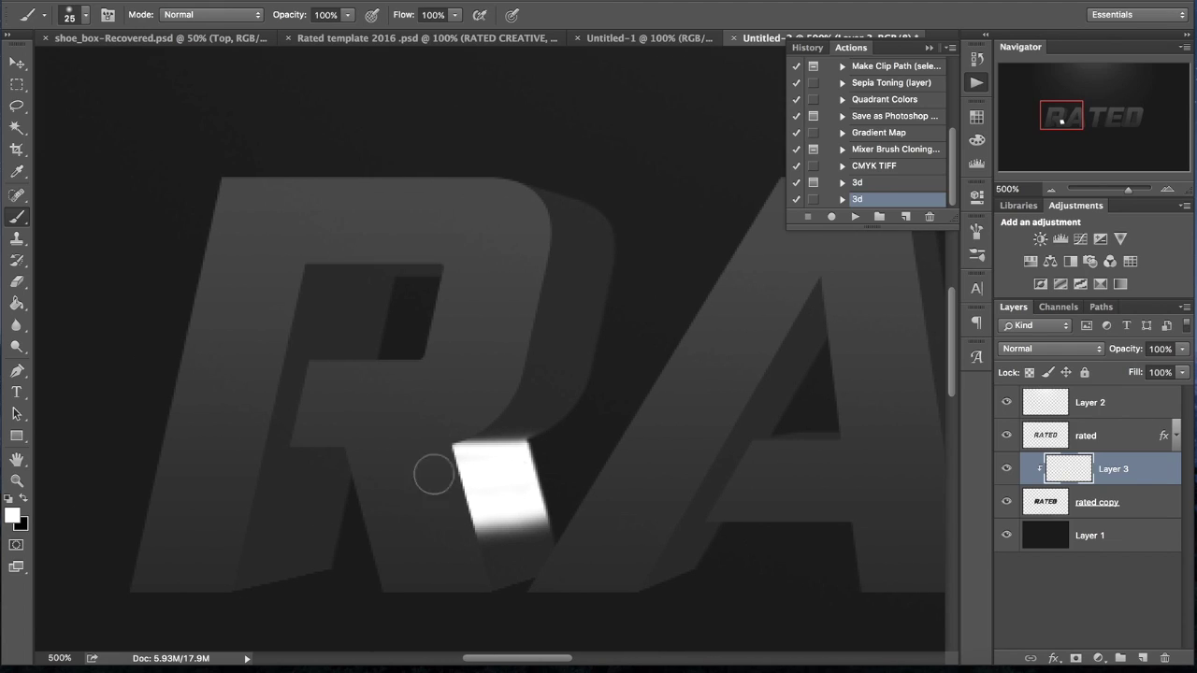
{"action": "mouse_move", "coordinate": [252, 586]}
{"action": "left_mouse_down"}
{"action": "mouse_move", "coordinate": [333, 562]}
{"action": "mouse_move", "coordinate": [340, 490]}
{"action": "mouse_move", "coordinate": [311, 471]}
{"action": "mouse_move", "coordinate": [266, 496]}
{"action": "mouse_move", "coordinate": [248, 574]}
{"action": "mouse_move", "coordinate": [290, 498]}
{"action": "mouse_move", "coordinate": [311, 520]}
{"action": "mouse_move", "coordinate": [329, 491]}
{"action": "left_mouse_up"}
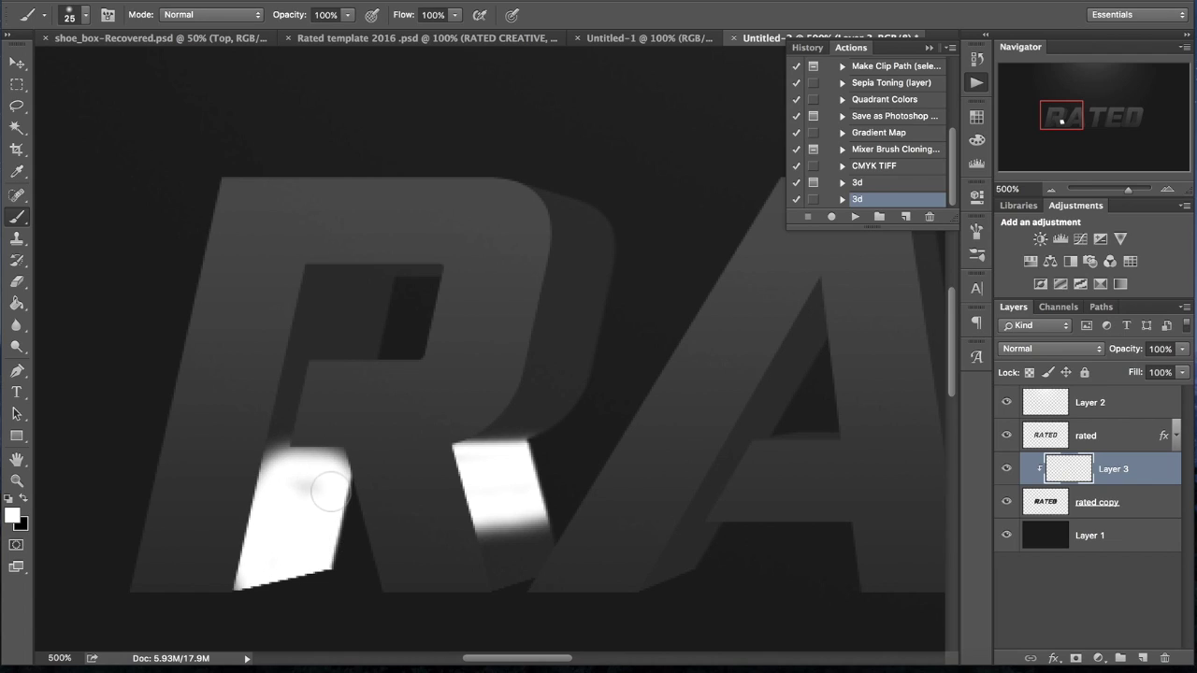
{"action": "mouse_move", "coordinate": [281, 437]}
{"action": "left_mouse_down"}
{"action": "mouse_move", "coordinate": [302, 254]}
{"action": "mouse_move", "coordinate": [313, 294]}
{"action": "mouse_move", "coordinate": [419, 274]}
{"action": "mouse_move", "coordinate": [384, 260]}
{"action": "mouse_move", "coordinate": [437, 259]}
{"action": "mouse_move", "coordinate": [385, 288]}
{"action": "mouse_move", "coordinate": [369, 339]}
{"action": "mouse_move", "coordinate": [329, 349]}
{"action": "mouse_move", "coordinate": [357, 272]}
{"action": "mouse_move", "coordinate": [337, 490]}
{"action": "mouse_move", "coordinate": [274, 449]}
{"action": "mouse_move", "coordinate": [406, 460]}
{"action": "left_mouse_up"}
- Paint more white highlight strokes along the next letters' extruded edges
{"action": "scroll", "coordinate": [403, 449], "scroll_direction": "up", "scroll_amount": 3}
{"action": "scroll", "coordinate": [402, 449], "scroll_direction": "right", "scroll_amount": 5}
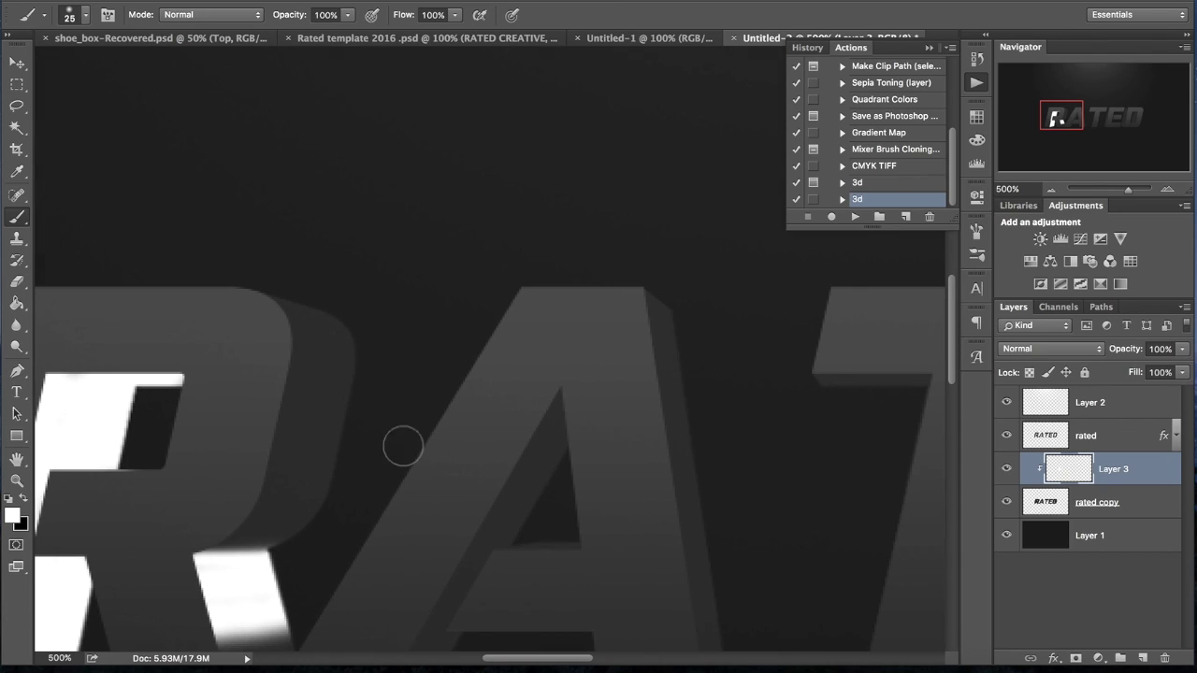
{"action": "scroll", "coordinate": [268, 361], "scroll_direction": "left", "scroll_amount": 3}
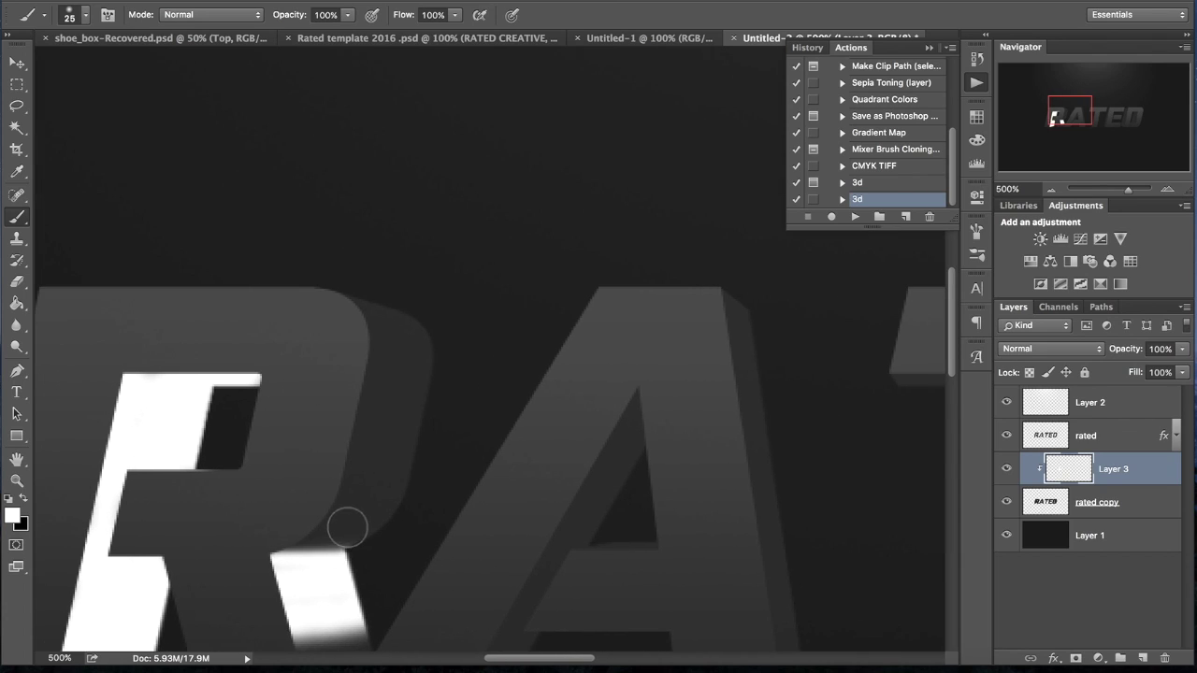
{"action": "scroll", "coordinate": [733, 531], "scroll_direction": "down", "scroll_amount": 5}
{"action": "scroll", "coordinate": [732, 532], "scroll_direction": "right", "scroll_amount": 2}
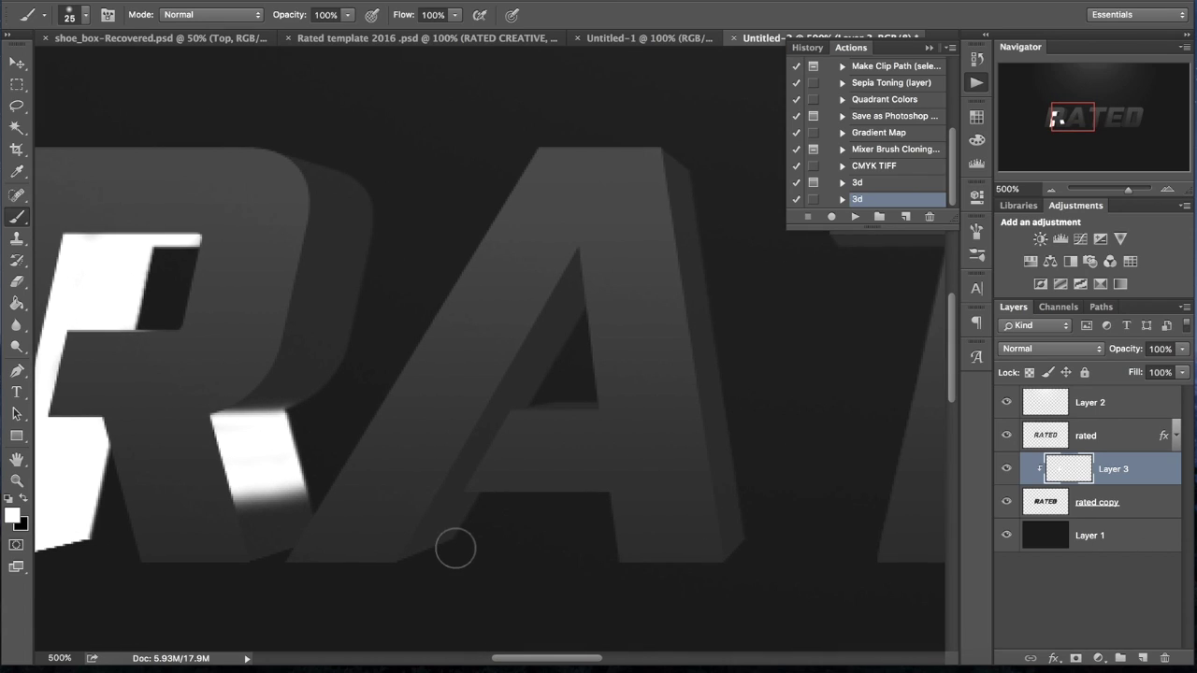
{"action": "scroll", "coordinate": [280, 552], "scroll_direction": "right", "scroll_amount": 2}
{"action": "mouse_move", "coordinate": [346, 554]}
{"action": "left_mouse_down"}
{"action": "mouse_move", "coordinate": [377, 545]}
{"action": "mouse_move", "coordinate": [463, 304]}
{"action": "mouse_move", "coordinate": [500, 264]}
{"action": "mouse_move", "coordinate": [510, 259]}
{"action": "mouse_move", "coordinate": [460, 400]}
{"action": "mouse_move", "coordinate": [572, 390]}
{"action": "mouse_move", "coordinate": [540, 397]}
{"action": "mouse_move", "coordinate": [550, 391]}
{"action": "mouse_move", "coordinate": [512, 266]}
{"action": "left_mouse_up"}
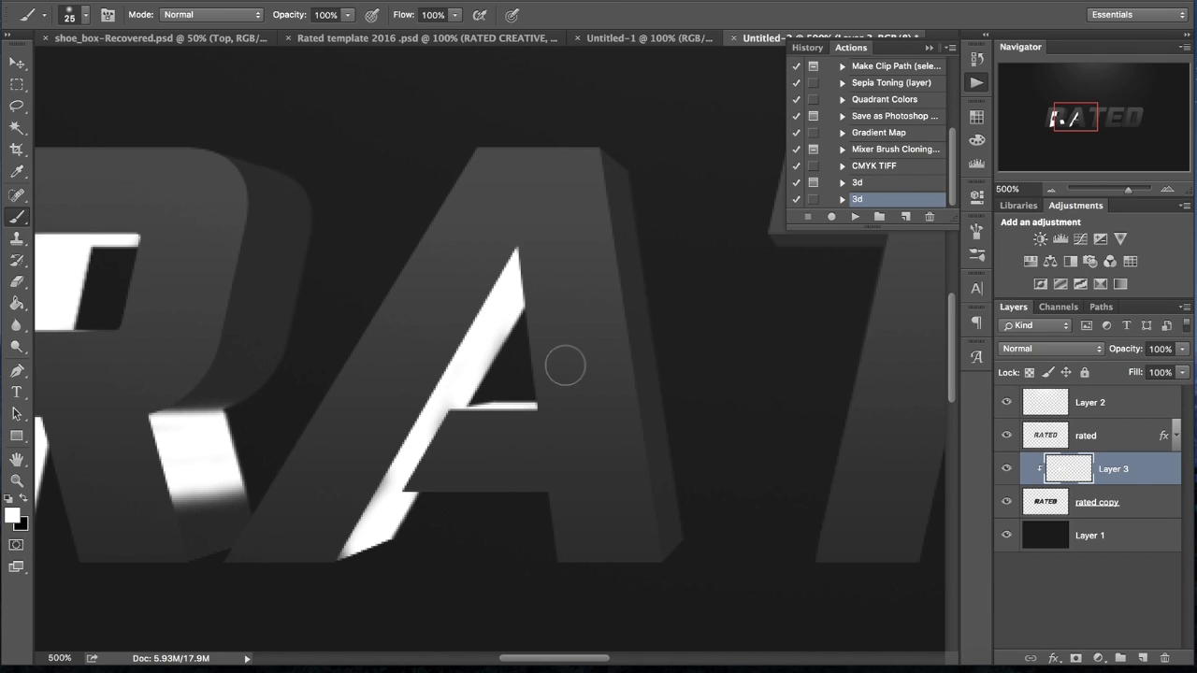
{"action": "scroll", "coordinate": [565, 365], "scroll_direction": "down", "scroll_amount": 1}
{"action": "left_click_drag", "start_coordinate": [366, 522], "coordinate": [400, 451]}
{"action": "scroll", "coordinate": [440, 449], "scroll_direction": "right", "scroll_amount": 5}
{"action": "scroll", "coordinate": [443, 452], "scroll_direction": "left", "scroll_amount": 3}
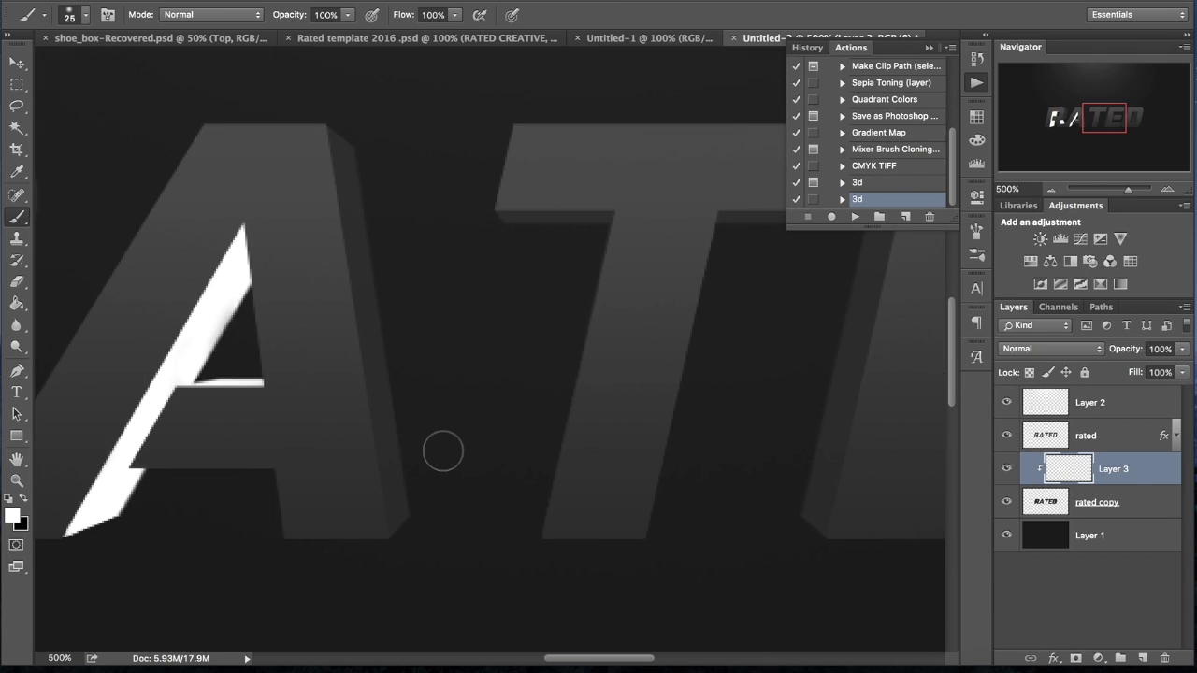
{"action": "scroll", "coordinate": [440, 451], "scroll_direction": "left", "scroll_amount": 3}
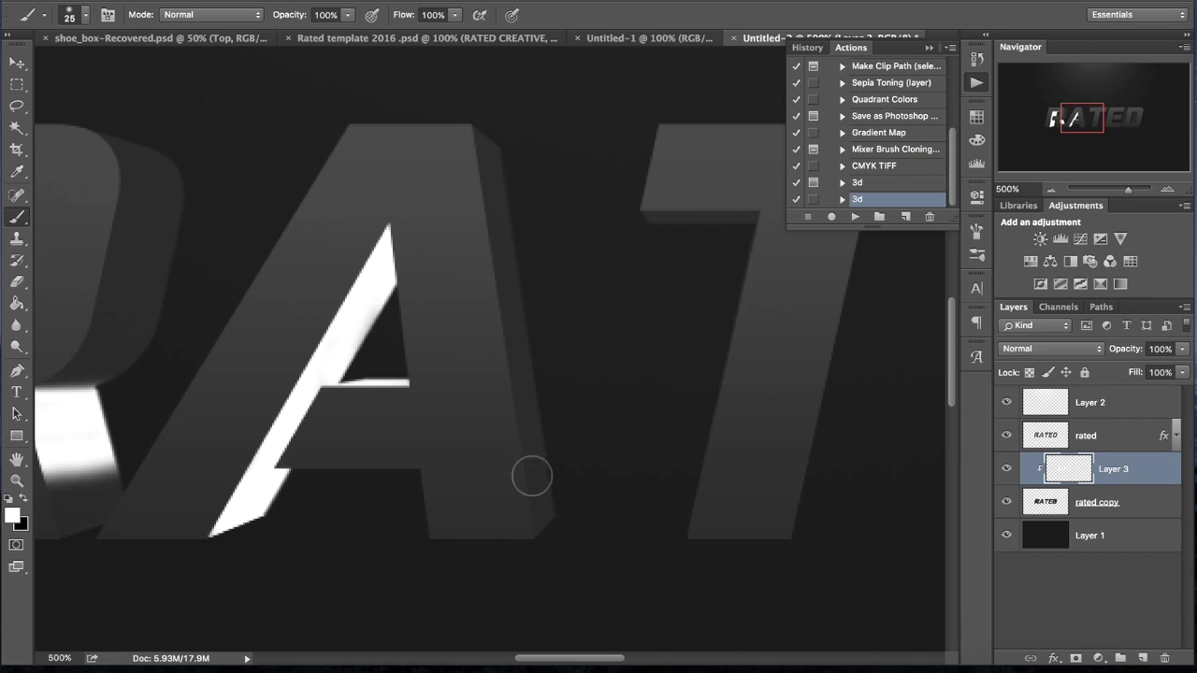
- Highlight the A's right inner edge and extend the white up its inner edge
{"action": "mouse_move", "coordinate": [512, 439]}
{"action": "left_mouse_down"}
{"action": "mouse_move", "coordinate": [527, 527]}
{"action": "mouse_move", "coordinate": [545, 535]}
{"action": "left_mouse_up"}
{"action": "left_click_drag", "start_coordinate": [516, 409], "coordinate": [514, 328]}
{"action": "scroll", "coordinate": [564, 493], "scroll_direction": "right", "scroll_amount": 5}
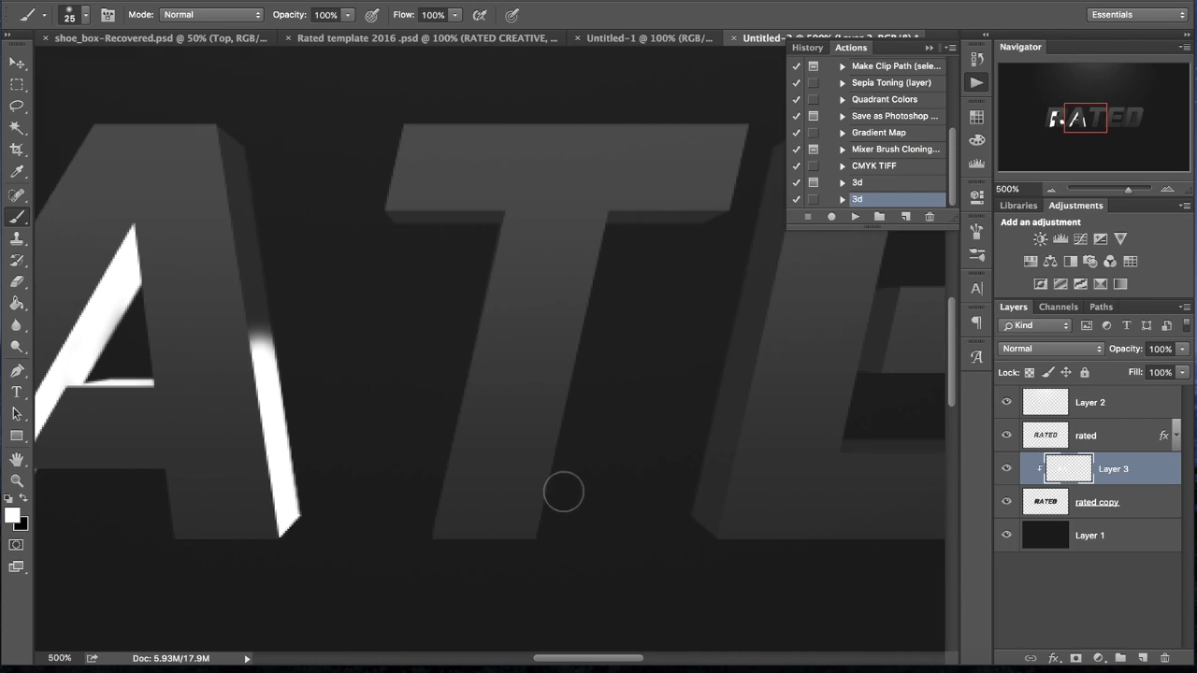
{"action": "scroll", "coordinate": [564, 493], "scroll_direction": "right", "scroll_amount": 1}
{"action": "key", "text": "bracketright"}
{"action": "key", "text": "bracketright"}
{"action": "key", "text": "bracketright"}
{"action": "left_click_drag", "start_coordinate": [240, 374], "coordinate": [222, 358]}
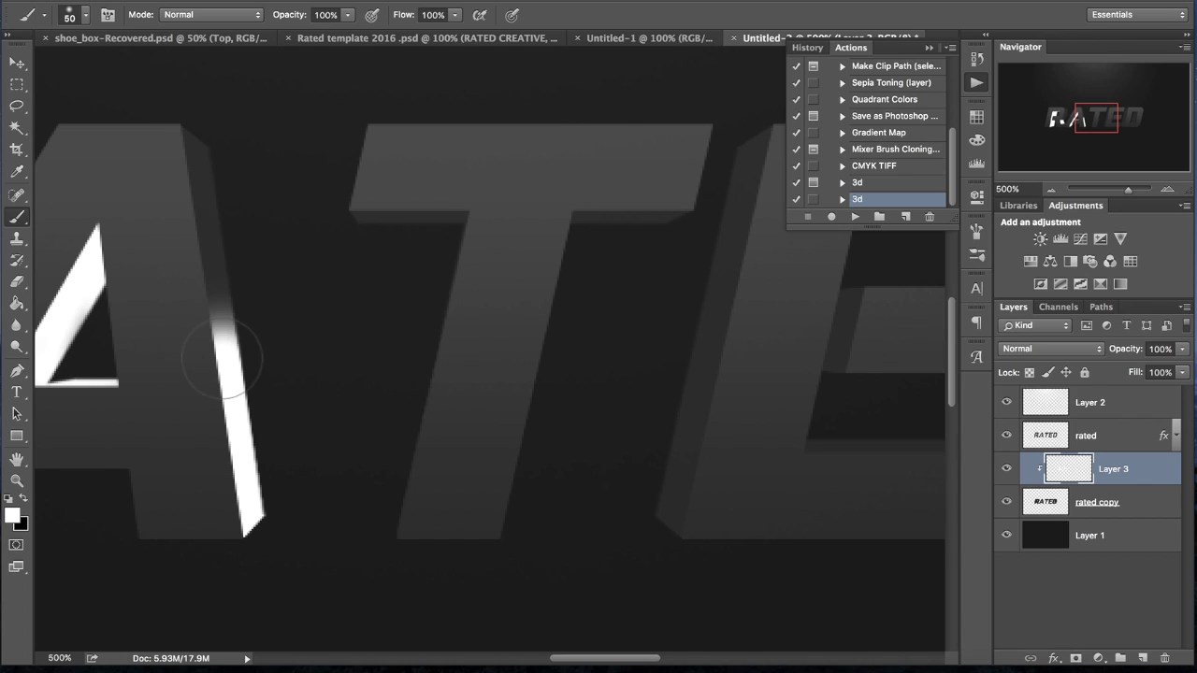
{"action": "scroll", "coordinate": [320, 468], "scroll_direction": "right", "scroll_amount": 6}
{"action": "scroll", "coordinate": [333, 454], "scroll_direction": "left", "scroll_amount": 2}
- Highlight the T's top bar and right stem and the E's top bar, stem and bottom bar
{"action": "mouse_move", "coordinate": [213, 216]}
{"action": "left_mouse_down"}
{"action": "mouse_move", "coordinate": [201, 209]}
{"action": "mouse_move", "coordinate": [383, 240]}
{"action": "mouse_move", "coordinate": [402, 209]}
{"action": "mouse_move", "coordinate": [471, 216]}
{"action": "left_mouse_up"}
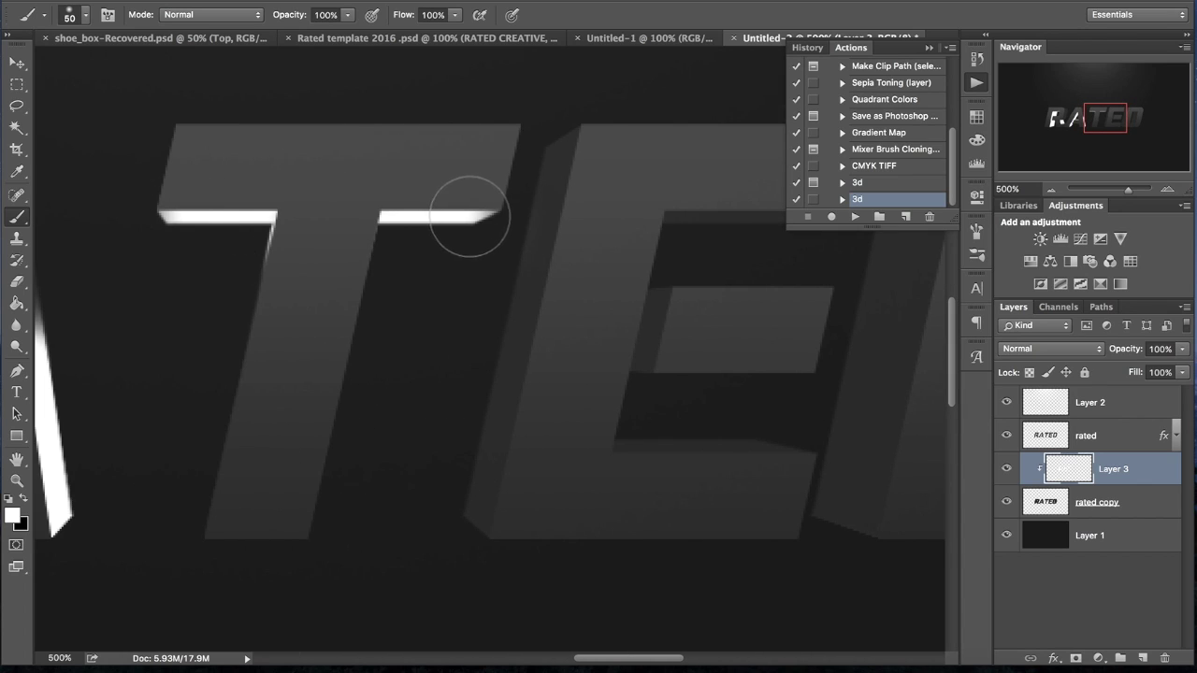
{"action": "scroll", "coordinate": [401, 459], "scroll_direction": "right", "scroll_amount": 7}
{"action": "scroll", "coordinate": [434, 246], "scroll_direction": "left", "scroll_amount": 1}
{"action": "left_click_drag", "start_coordinate": [371, 224], "coordinate": [524, 220]}
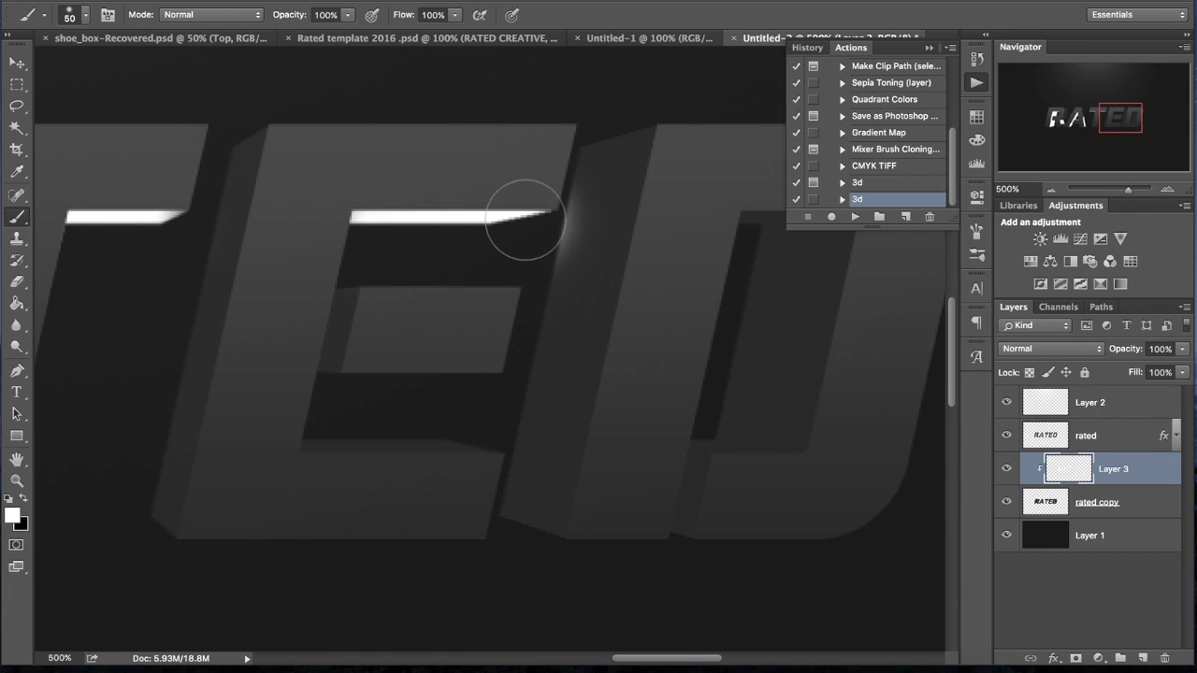
{"action": "key", "text": "ctrl+z"}
{"action": "key", "text": "bracketleft"}
{"action": "key", "text": "bracketleft"}
{"action": "key", "text": "bracketleft"}
{"action": "left_click_drag", "start_coordinate": [545, 215], "coordinate": [361, 203]}
{"action": "left_click_drag", "start_coordinate": [356, 290], "coordinate": [322, 371]}
{"action": "mouse_move", "coordinate": [338, 448]}
{"action": "left_mouse_down"}
{"action": "mouse_move", "coordinate": [308, 442]}
{"action": "mouse_move", "coordinate": [379, 425]}
{"action": "mouse_move", "coordinate": [425, 435]}
{"action": "left_mouse_up"}
{"action": "scroll", "coordinate": [433, 451], "scroll_direction": "left", "scroll_amount": 5}
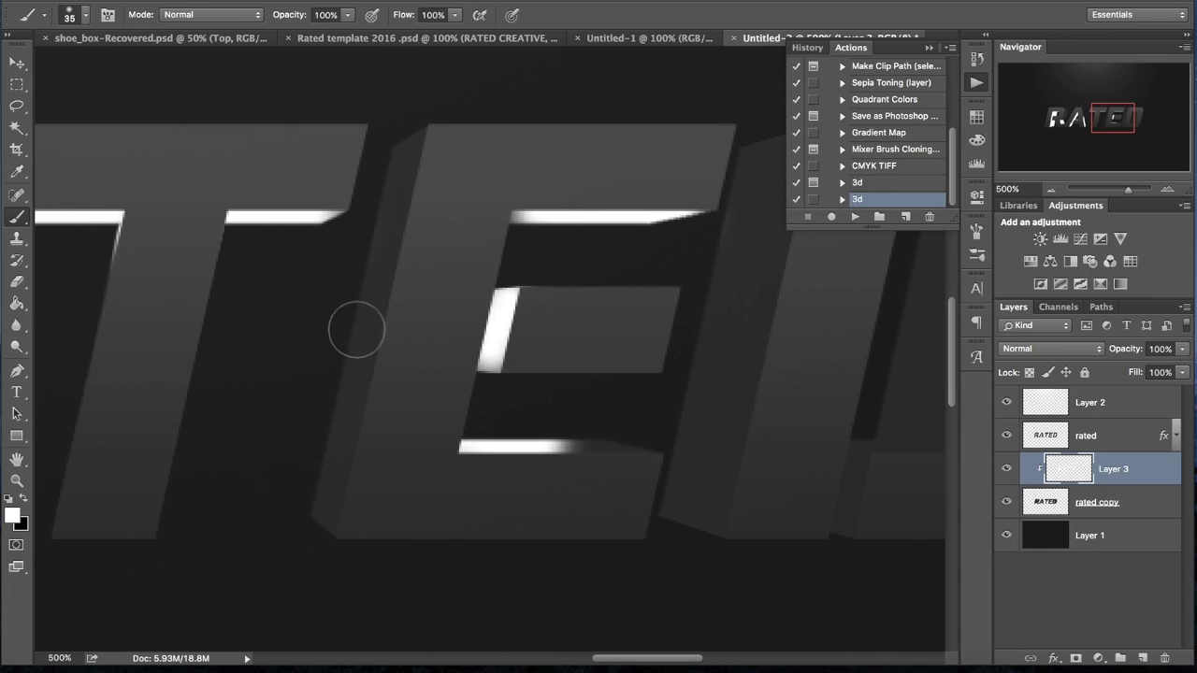
{"action": "mouse_move", "coordinate": [343, 381]}
{"action": "left_mouse_down"}
{"action": "mouse_move", "coordinate": [346, 461]}
{"action": "mouse_move", "coordinate": [384, 300]}
{"action": "left_mouse_up"}
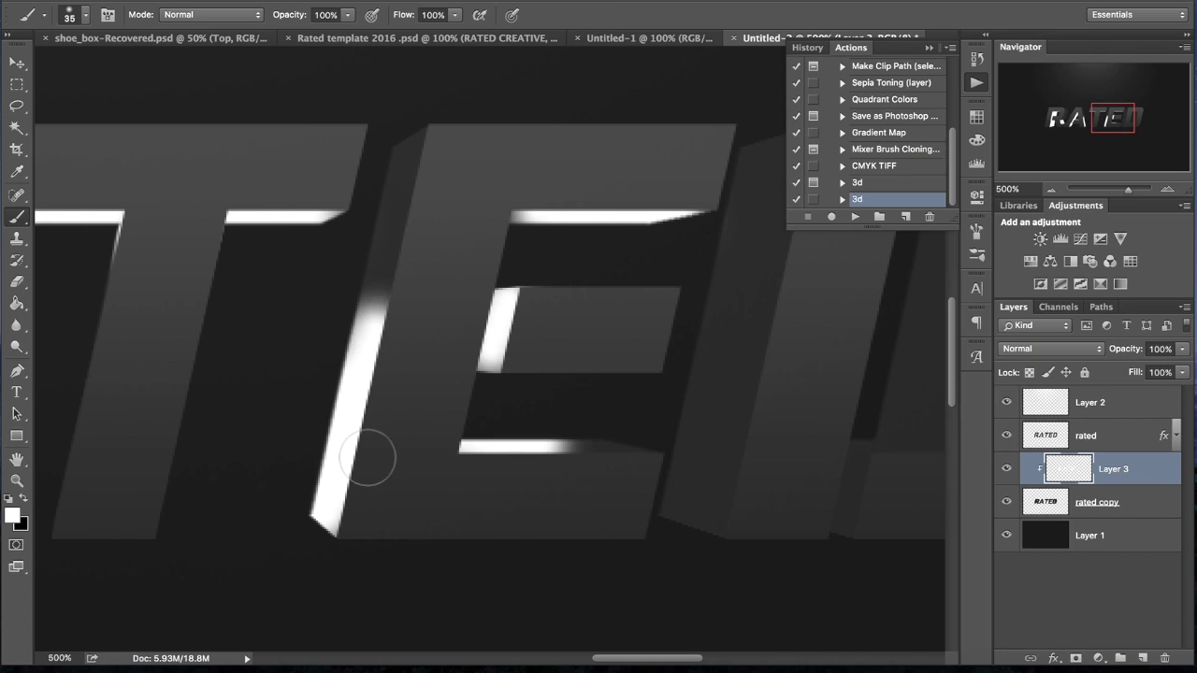
- Try painting the D's inner stem, undo it, and start a Pen path at its corner
{"action": "key", "text": "bracketright"}
{"action": "key", "text": "bracketright"}
{"action": "key", "text": "bracketright"}
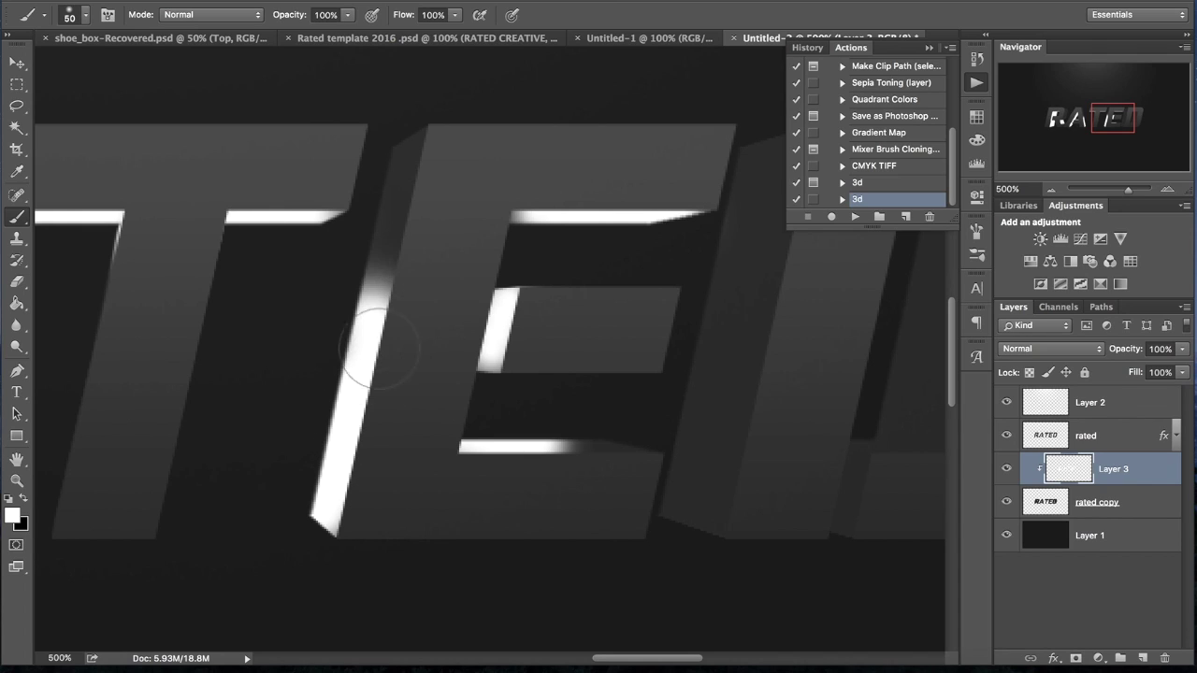
{"action": "scroll", "coordinate": [365, 392], "scroll_direction": "right", "scroll_amount": 10}
{"action": "mouse_move", "coordinate": [356, 522]}
{"action": "left_mouse_down"}
{"action": "mouse_move", "coordinate": [369, 392]}
{"action": "mouse_move", "coordinate": [344, 412]}
{"action": "mouse_move", "coordinate": [345, 400]}
{"action": "mouse_move", "coordinate": [401, 313]}
{"action": "mouse_move", "coordinate": [367, 424]}
{"action": "mouse_move", "coordinate": [327, 415]}
{"action": "mouse_move", "coordinate": [344, 508]}
{"action": "left_mouse_up"}
{"action": "scroll", "coordinate": [339, 468], "scroll_direction": "down", "scroll_amount": 1}
{"action": "mouse_move", "coordinate": [379, 393]}
{"action": "left_mouse_down"}
{"action": "mouse_move", "coordinate": [374, 355]}
{"action": "mouse_move", "coordinate": [388, 374]}
{"action": "left_mouse_up"}
{"action": "scroll", "coordinate": [449, 416], "scroll_direction": "right", "scroll_amount": 2}
{"action": "mouse_move", "coordinate": [508, 427]}
{"action": "left_mouse_down"}
{"action": "mouse_move", "coordinate": [585, 226]}
{"action": "mouse_move", "coordinate": [545, 213]}
{"action": "mouse_move", "coordinate": [509, 239]}
{"action": "mouse_move", "coordinate": [528, 409]}
{"action": "mouse_move", "coordinate": [520, 423]}
{"action": "mouse_move", "coordinate": [494, 411]}
{"action": "mouse_move", "coordinate": [524, 418]}
{"action": "left_mouse_up"}
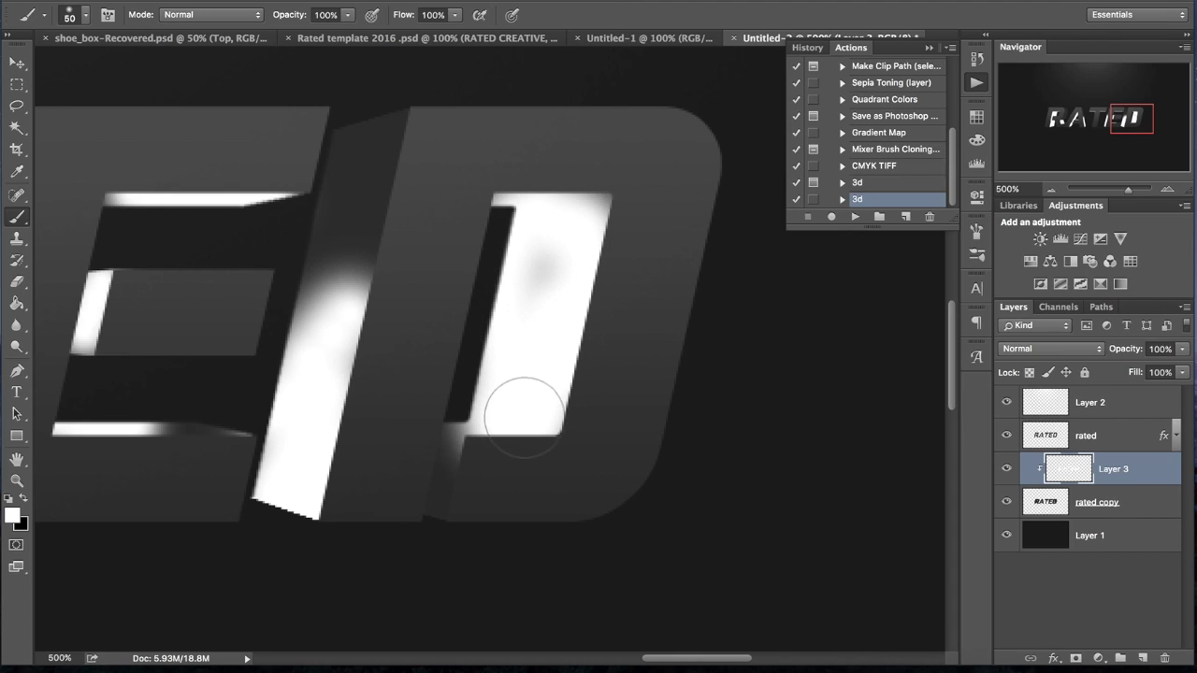
{"action": "key", "text": "ctrl+z"}
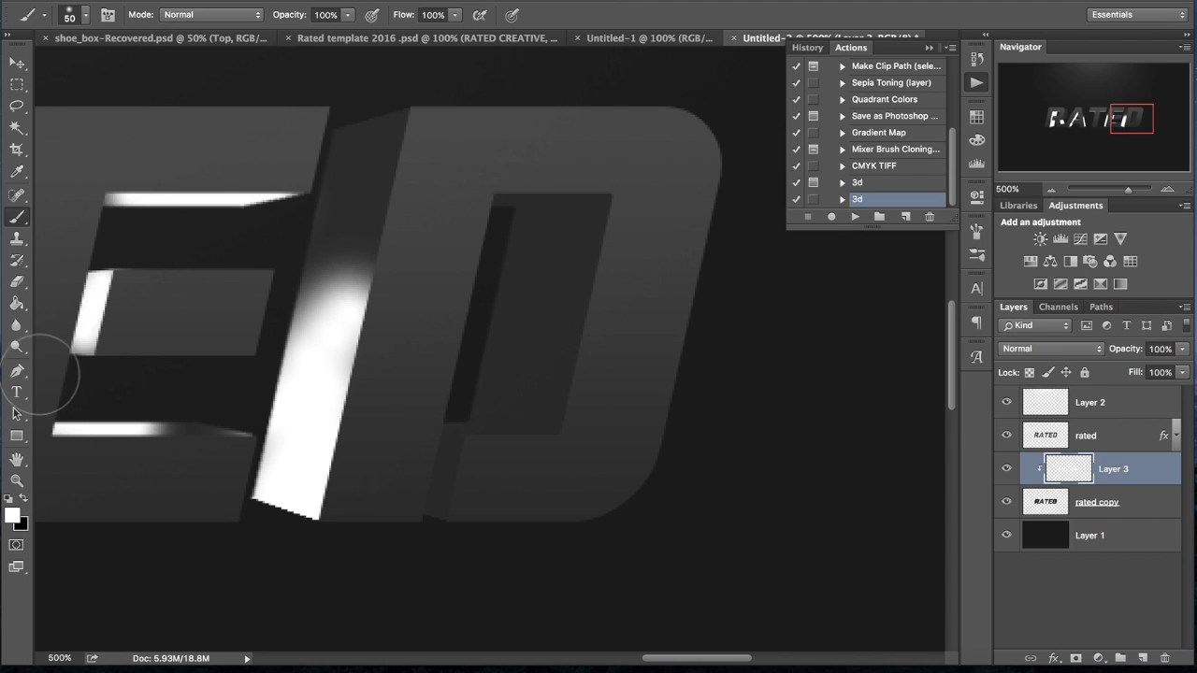
{"action": "left_click", "coordinate": [17, 370]}
{"action": "left_click", "coordinate": [469, 423]}
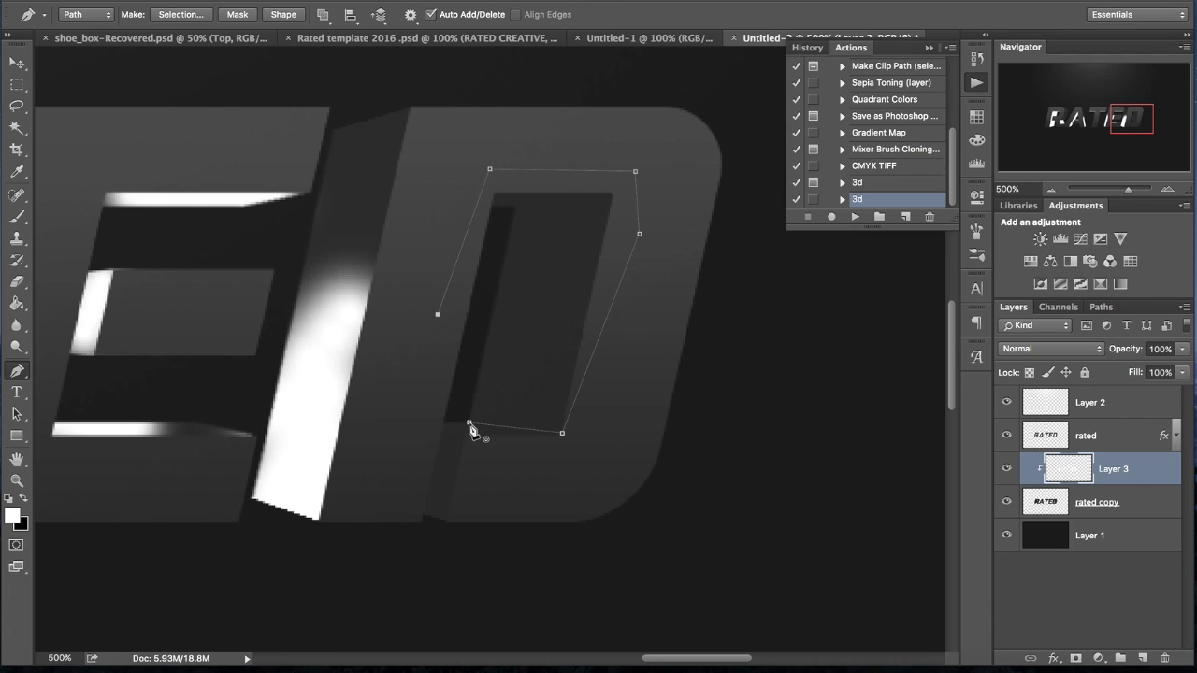
- Fill the Pen path on the D's inner stem with White, then delete the path
{"action": "right_click", "coordinate": [510, 387]}
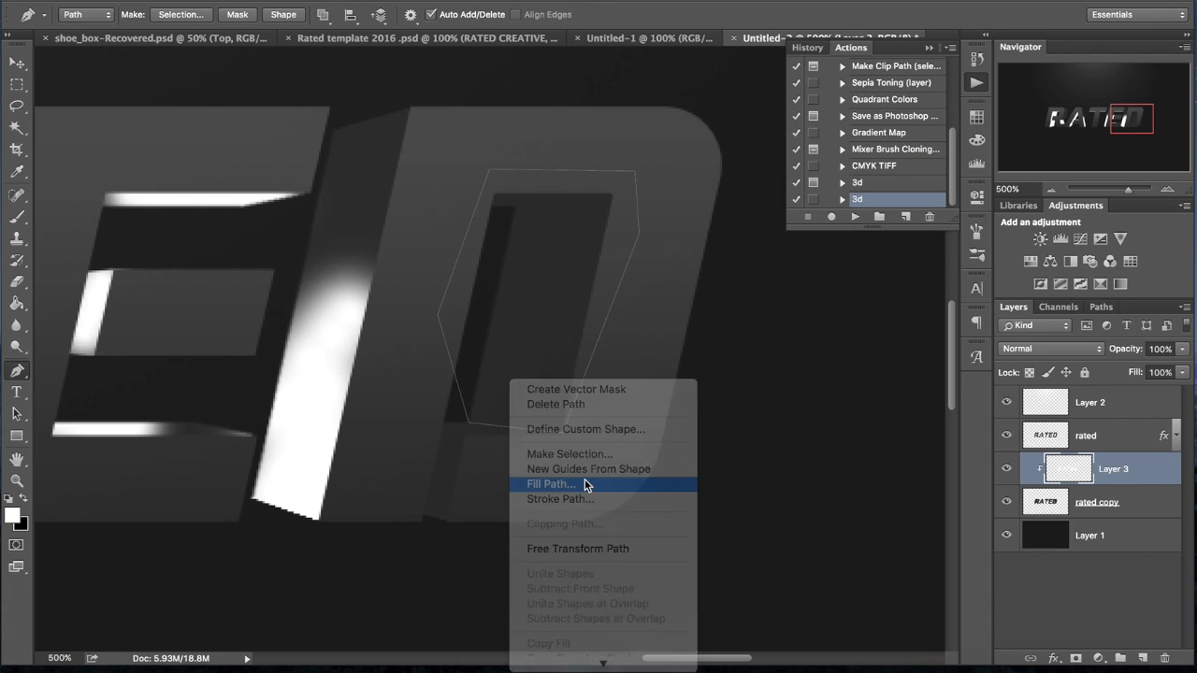
{"action": "left_click", "coordinate": [583, 480]}
{"action": "left_click", "coordinate": [589, 214]}
{"action": "left_click", "coordinate": [567, 323]}
{"action": "key", "text": "Return"}
{"action": "right_click", "coordinate": [636, 341]}
{"action": "left_click", "coordinate": [665, 364]}
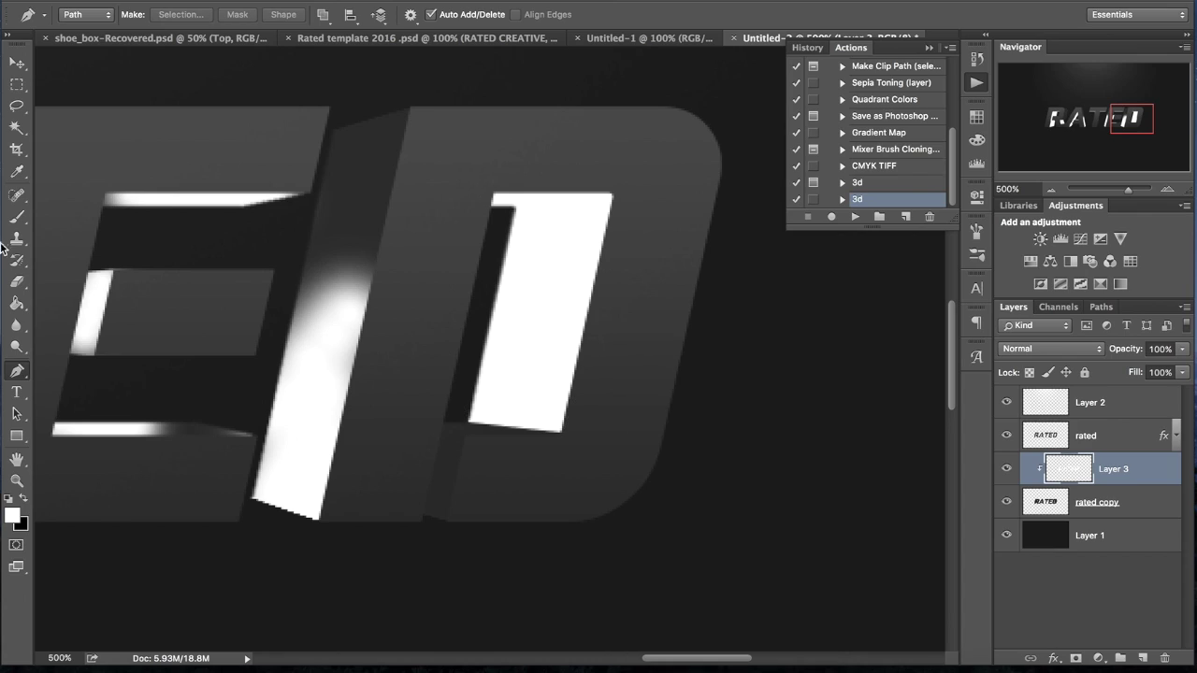
- Brush a short white stroke on the D's lower stem with a smaller brush
{"action": "left_click", "coordinate": [17, 216]}
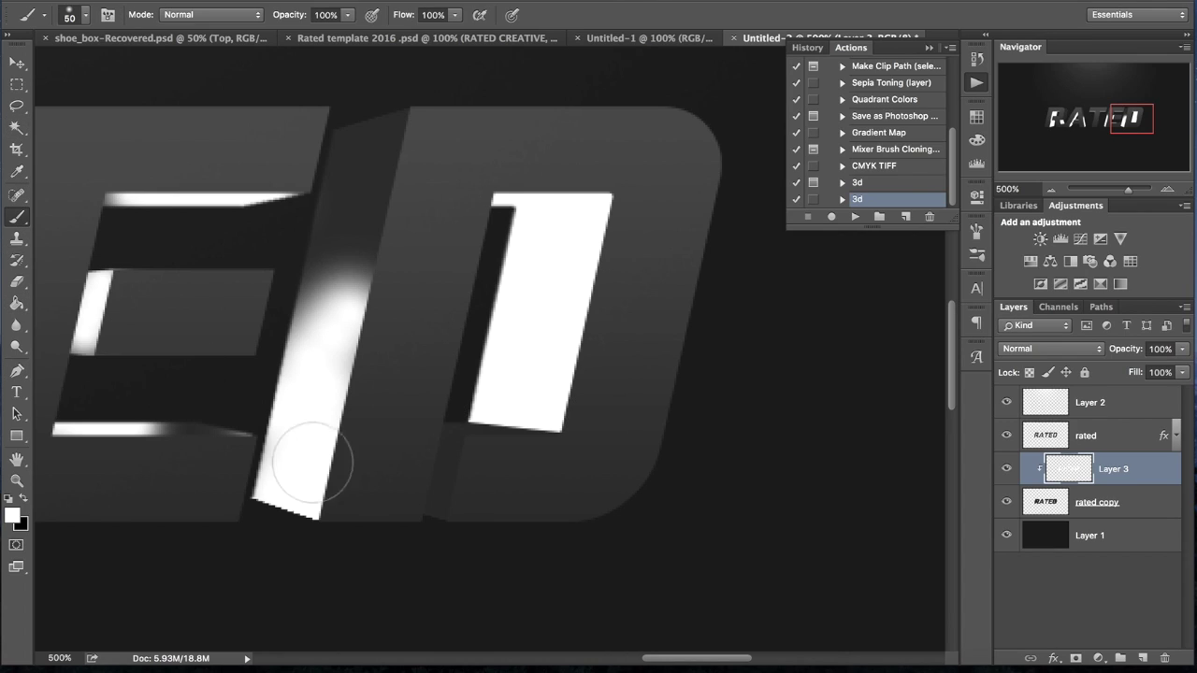
{"action": "key", "text": "bracketleft"}
{"action": "key", "text": "bracketleft"}
{"action": "key", "text": "bracketleft"}
{"action": "key", "text": "bracketleft"}
{"action": "key", "text": "bracketleft"}
{"action": "mouse_move", "coordinate": [443, 432]}
{"action": "left_mouse_down"}
{"action": "mouse_move", "coordinate": [436, 510]}
{"action": "mouse_move", "coordinate": [430, 445]}
{"action": "mouse_move", "coordinate": [467, 461]}
{"action": "left_mouse_up"}
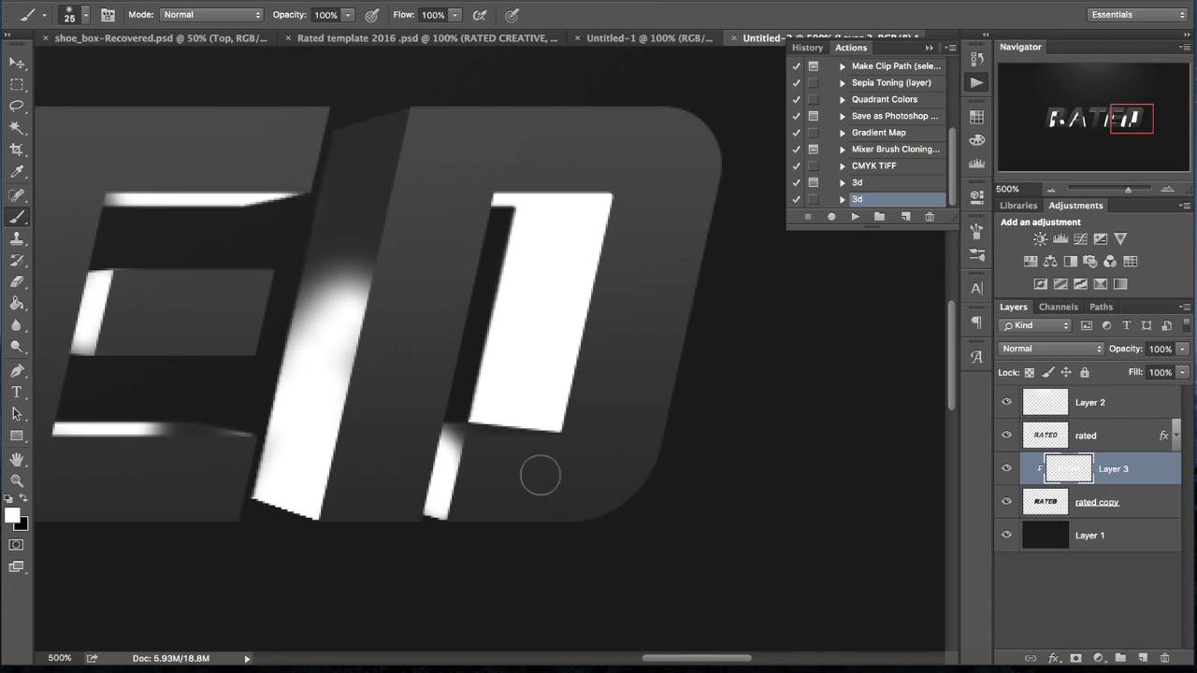
{"action": "scroll", "coordinate": [541, 476], "scroll_direction": "left", "scroll_amount": 10}
- Zoom to 100%, dim Layer 3 to about 20–25% opacity, and add a new Layer 4
{"action": "type", "text": "100"}
{"action": "key", "text": "Return"}
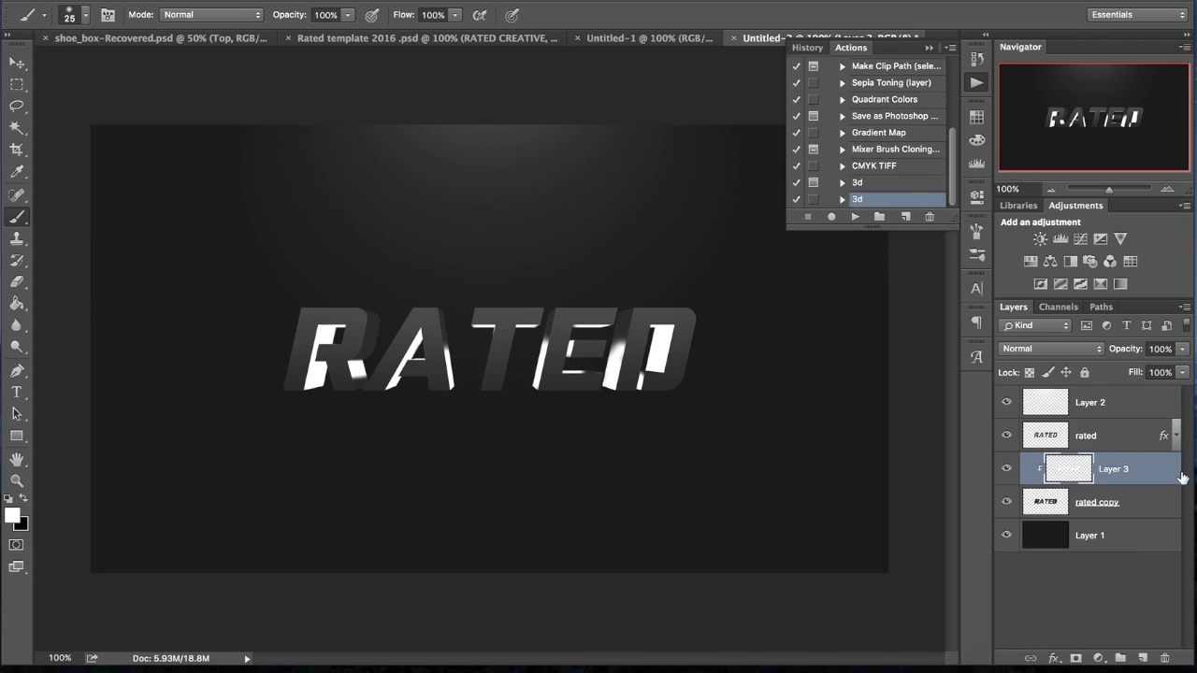
{"action": "type", "text": "25"}
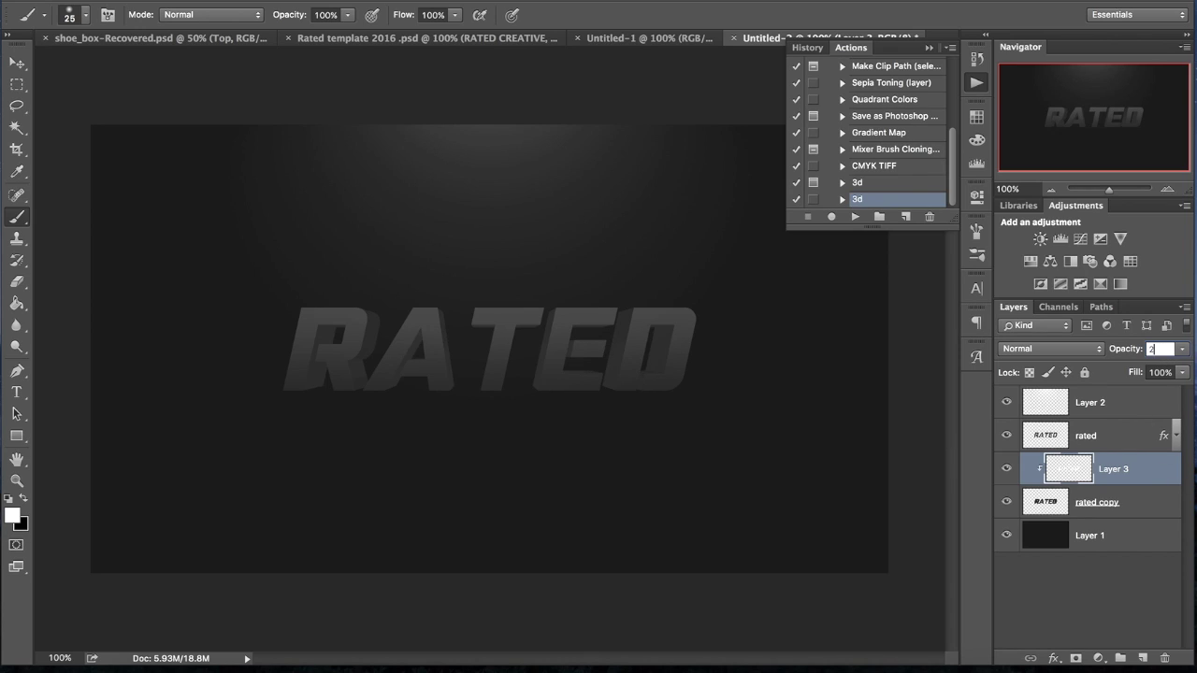
{"action": "key", "text": "Return"}
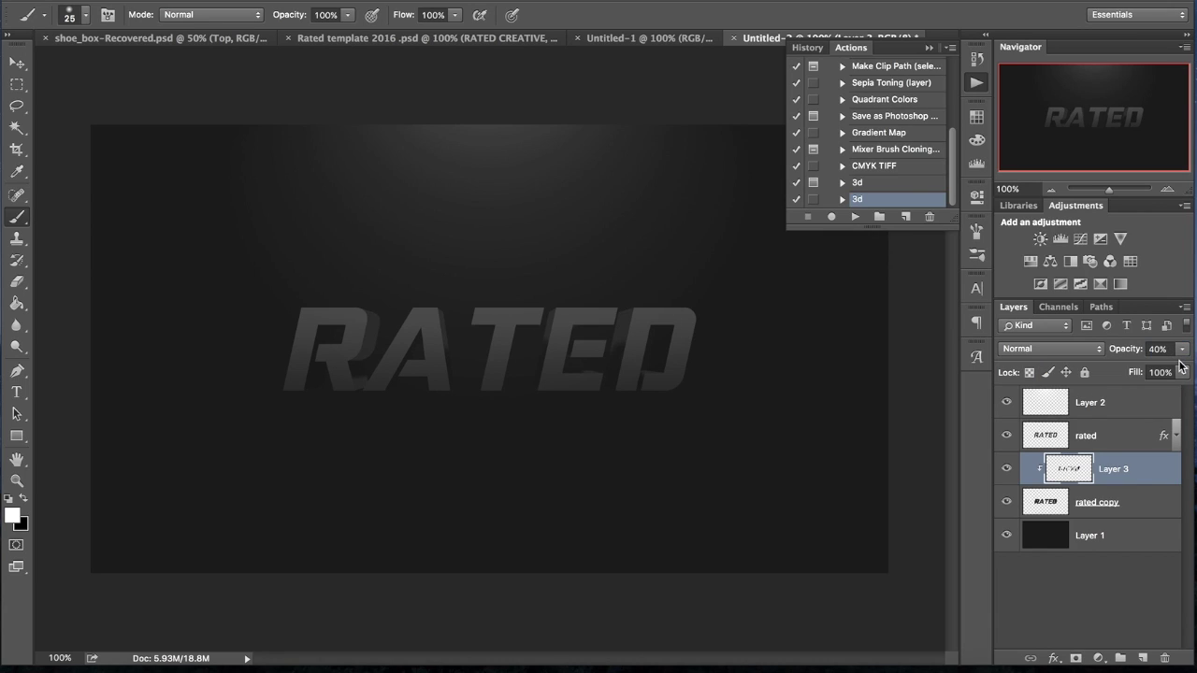
{"action": "key", "text": "ctrl+z"}
{"action": "key", "text": "ctrl+z"}
{"action": "key", "text": "ctrl+z"}
{"action": "type", "text": "20"}
{"action": "key", "text": "Return"}
{"action": "left_click", "coordinate": [1168, 349]}
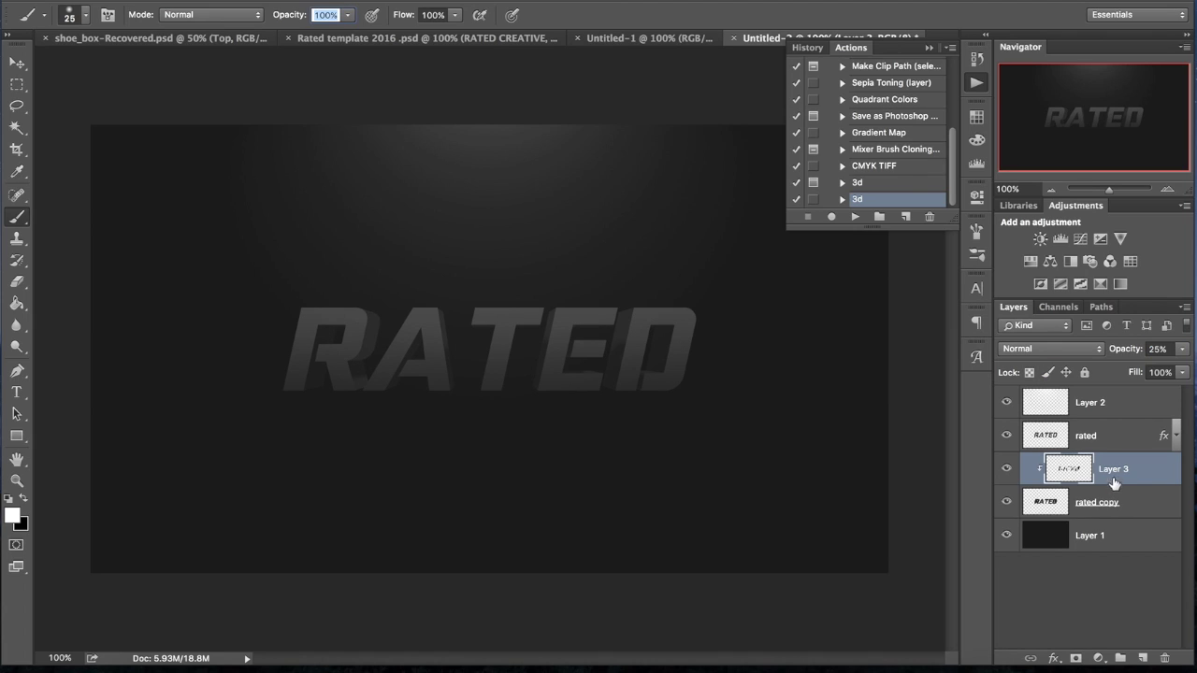
{"action": "left_click", "coordinate": [1143, 658]}
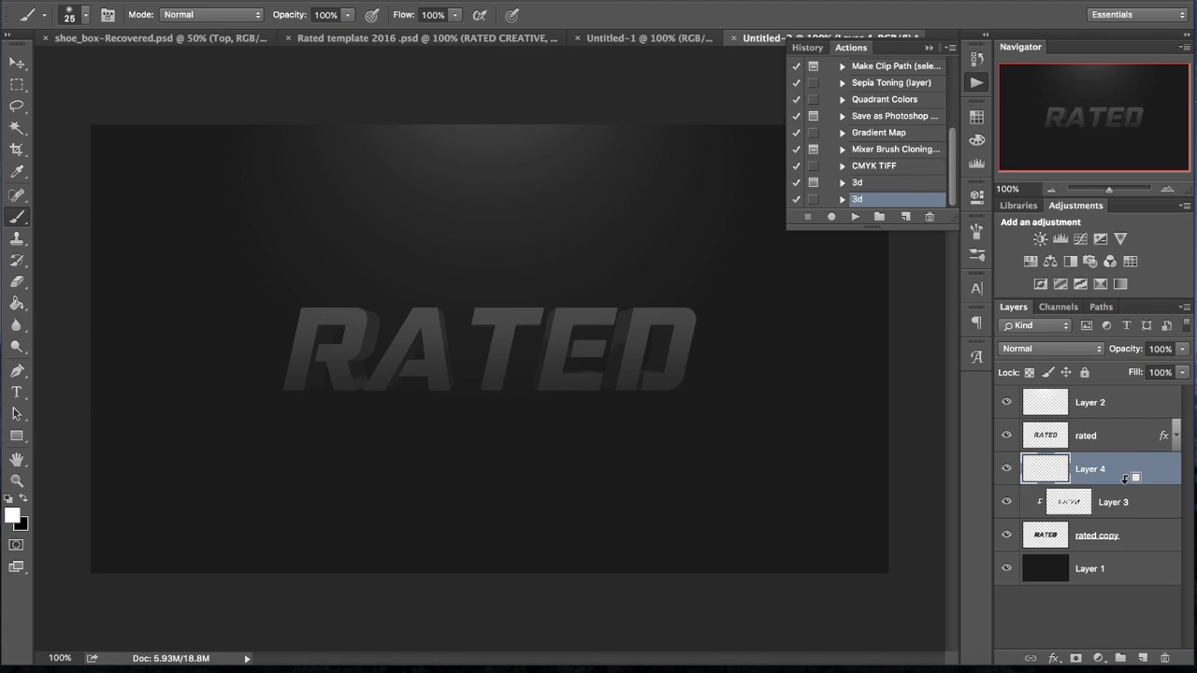
- Clip Layer 4 to Layer 3, zoom to 300%, and paint a highlight on the R's top-right curve
{"action": "left_click", "coordinate": [1125, 479], "text": "alt"}
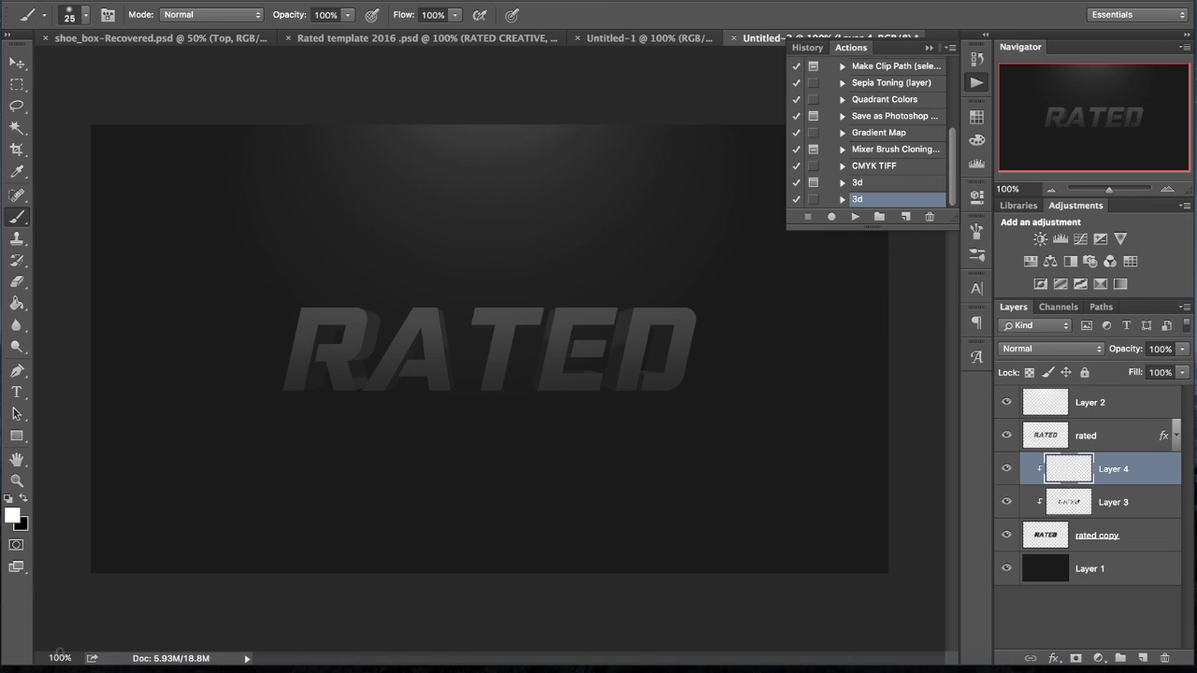
{"action": "key", "text": "Return"}
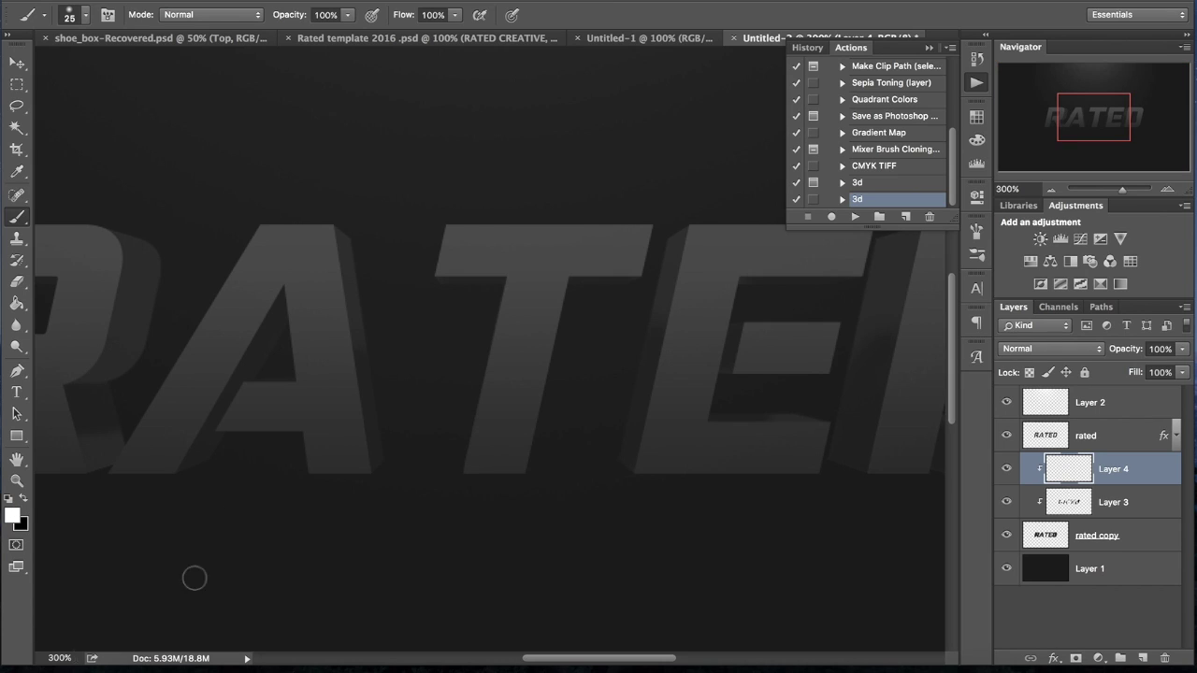
{"action": "scroll", "coordinate": [260, 254], "scroll_direction": "left", "scroll_amount": 5}
{"action": "scroll", "coordinate": [261, 260], "scroll_direction": "right", "scroll_amount": 5}
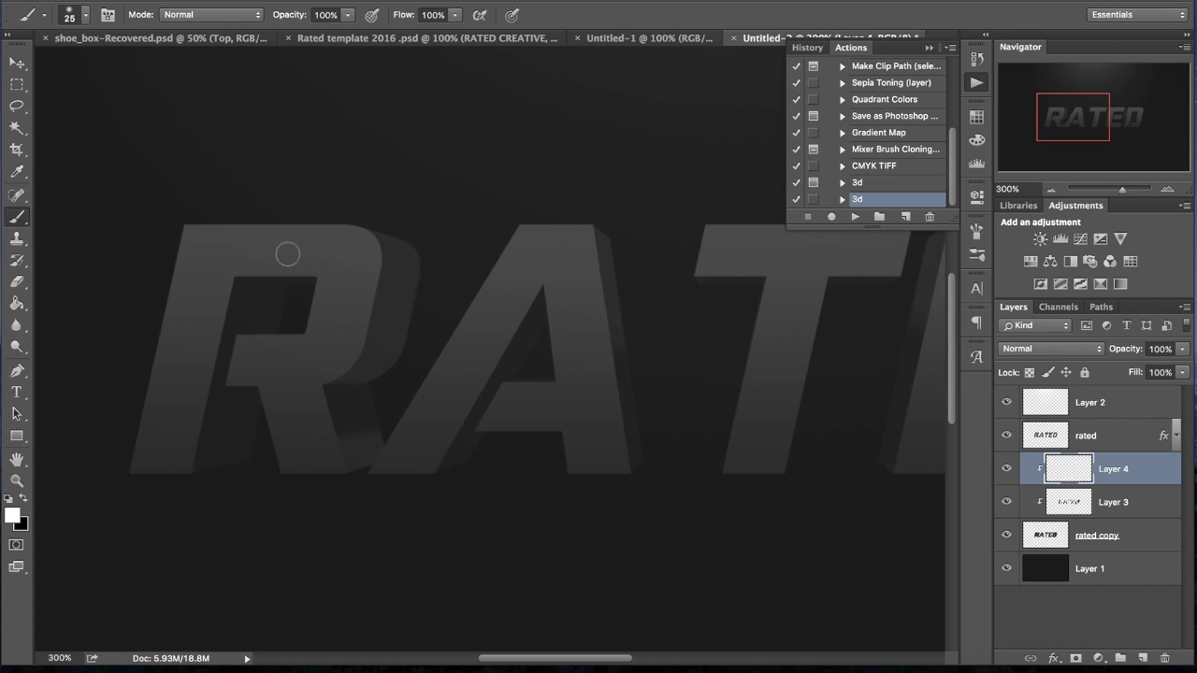
{"action": "key", "text": "bracketright"}
{"action": "mouse_move", "coordinate": [384, 234]}
{"action": "left_mouse_down"}
{"action": "mouse_move", "coordinate": [387, 287]}
{"action": "mouse_move", "coordinate": [401, 311]}
{"action": "mouse_move", "coordinate": [402, 271]}
{"action": "mouse_move", "coordinate": [380, 231]}
{"action": "mouse_move", "coordinate": [441, 262]}
{"action": "mouse_move", "coordinate": [380, 324]}
{"action": "left_mouse_up"}
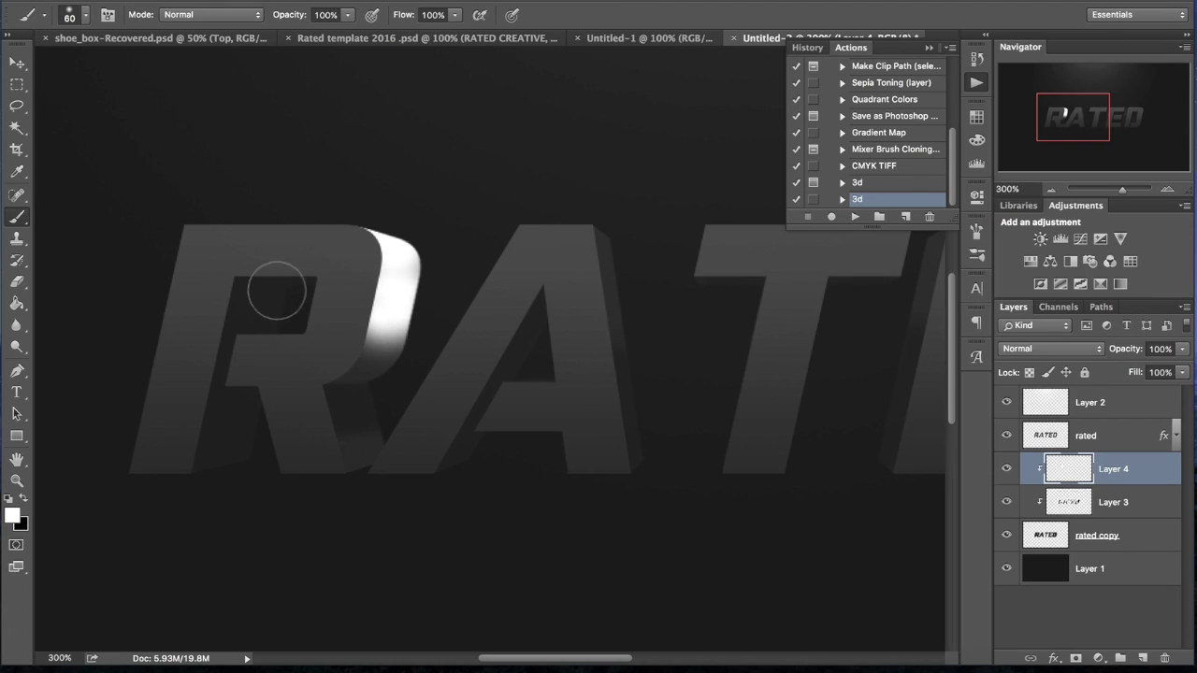
{"action": "scroll", "coordinate": [561, 253], "scroll_direction": "right", "scroll_amount": 3}
{"action": "left_click_drag", "start_coordinate": [519, 234], "coordinate": [510, 341]}
- Paint soft highlights on the T's right edge, the D's top-left edge, under E's bar and the R's inner corner
{"action": "scroll", "coordinate": [509, 342], "scroll_direction": "up", "scroll_amount": 1}
{"action": "scroll", "coordinate": [509, 187], "scroll_direction": "right", "scroll_amount": 6}
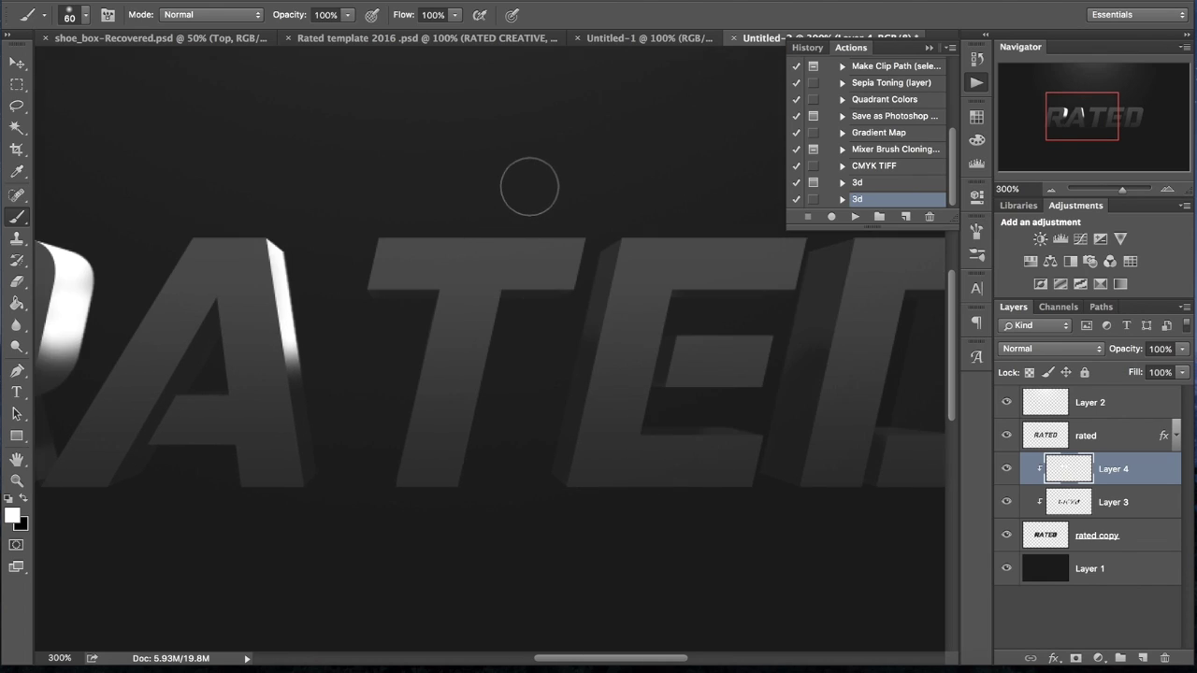
{"action": "scroll", "coordinate": [524, 187], "scroll_direction": "right", "scroll_amount": 2}
{"action": "left_click_drag", "start_coordinate": [528, 313], "coordinate": [542, 223]}
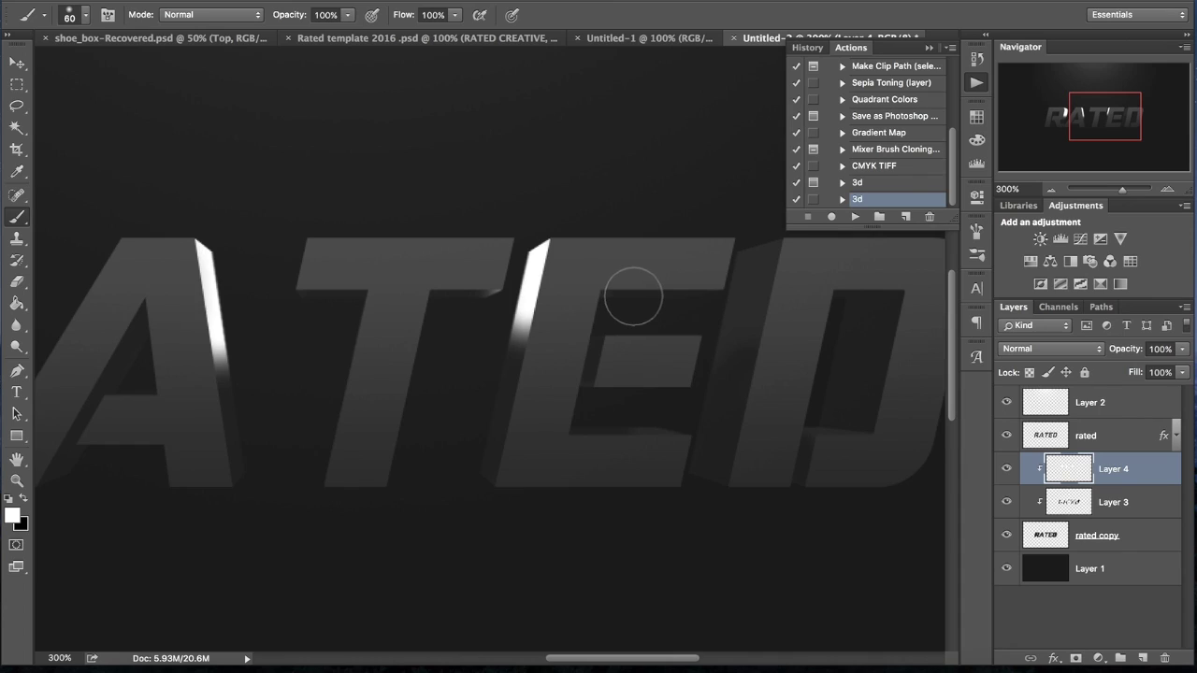
{"action": "scroll", "coordinate": [633, 297], "scroll_direction": "right", "scroll_amount": 2}
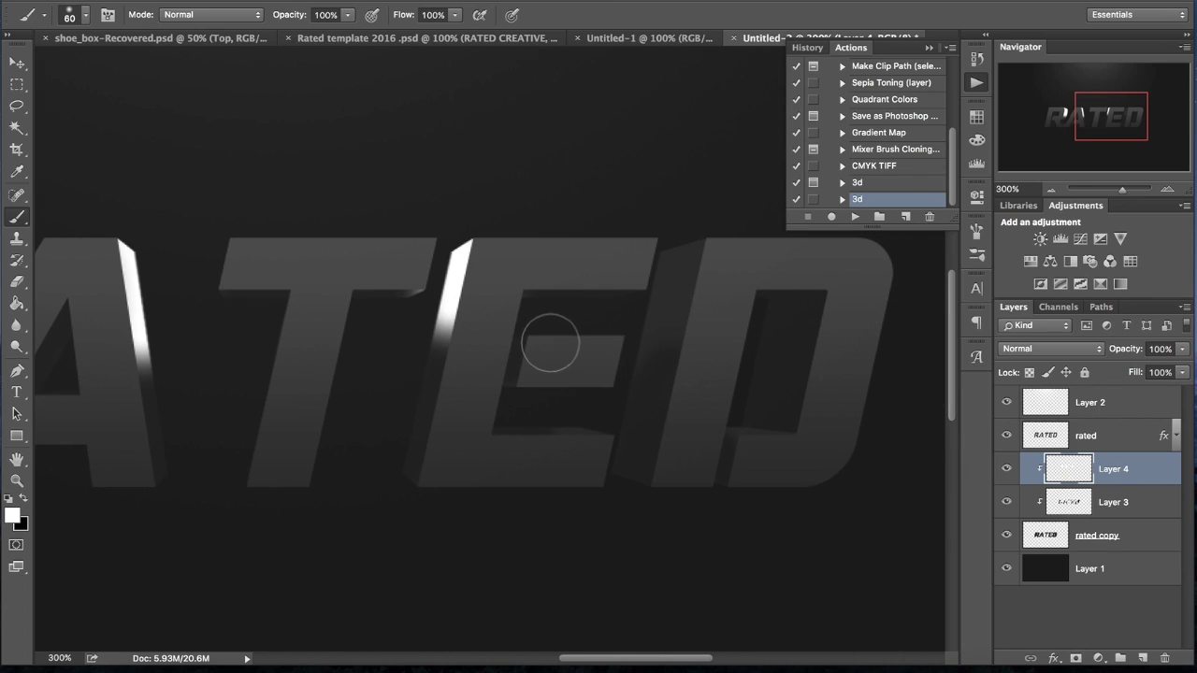
{"action": "mouse_move", "coordinate": [671, 277]}
{"action": "left_mouse_down"}
{"action": "mouse_move", "coordinate": [687, 252]}
{"action": "mouse_move", "coordinate": [666, 320]}
{"action": "left_mouse_up"}
{"action": "left_click_drag", "start_coordinate": [593, 441], "coordinate": [585, 443]}
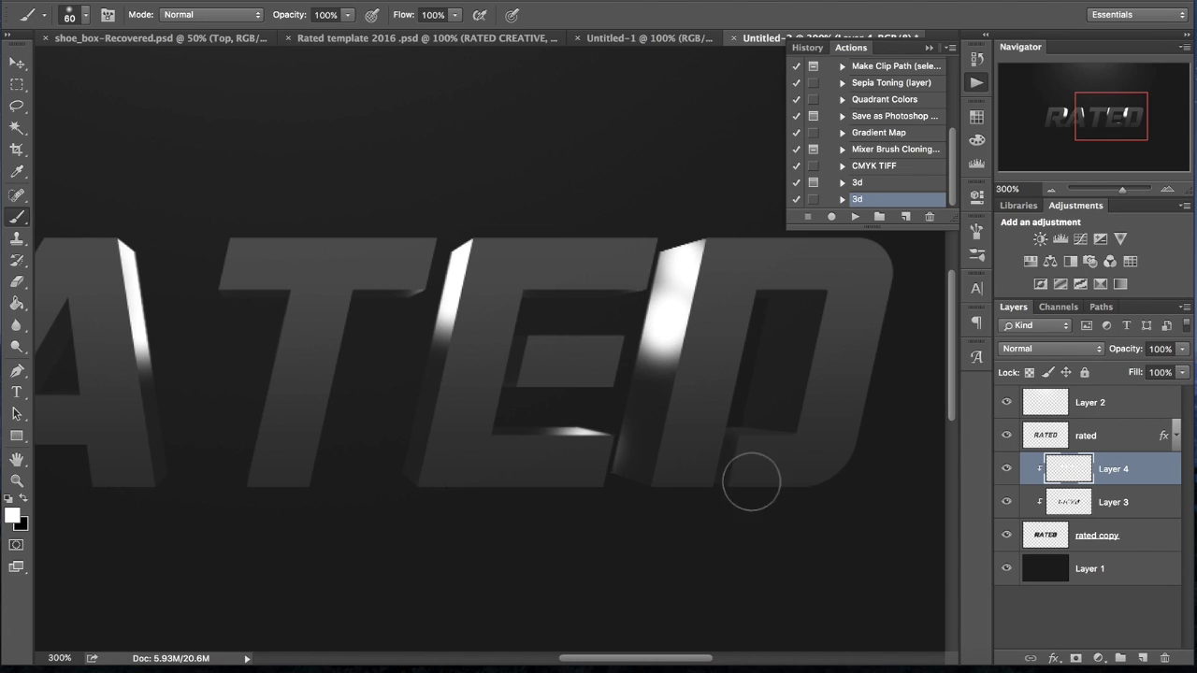
{"action": "scroll", "coordinate": [657, 476], "scroll_direction": "left", "scroll_amount": 5}
{"action": "scroll", "coordinate": [657, 476], "scroll_direction": "left", "scroll_amount": 7}
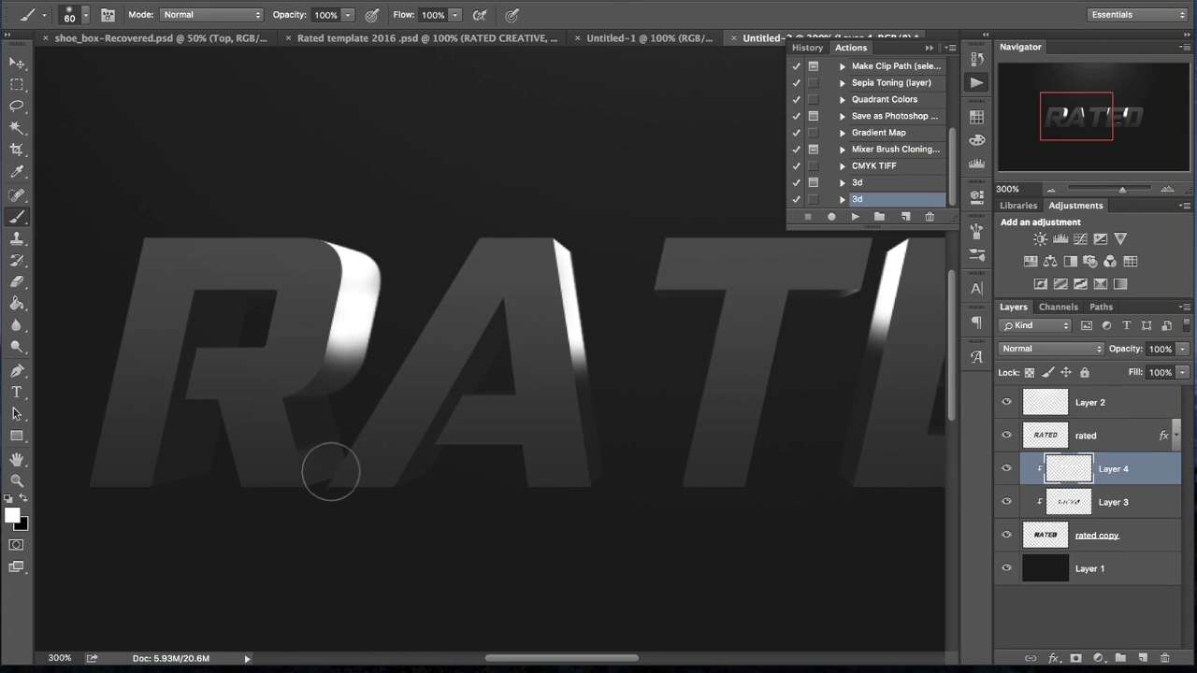
{"action": "left_click_drag", "start_coordinate": [315, 459], "coordinate": [336, 448]}
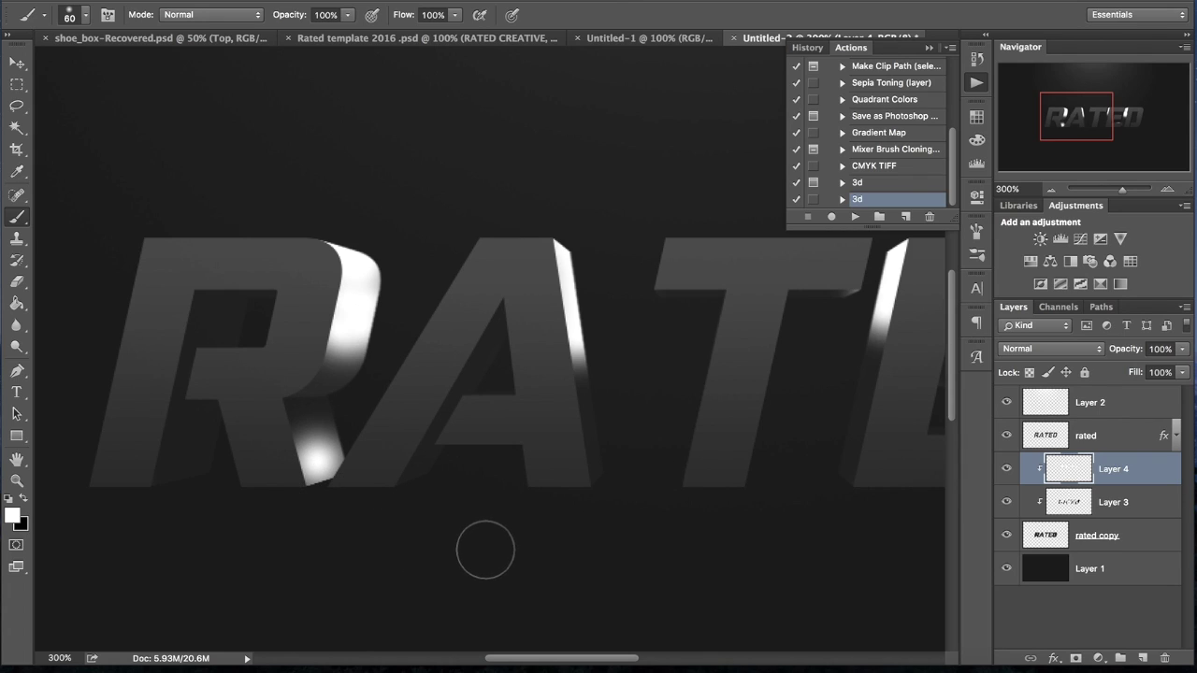
{"action": "scroll", "coordinate": [636, 498], "scroll_direction": "right", "scroll_amount": 2}
- Put the highlights layer in Overlay mode, changing its opacity from 25% to 50%
{"action": "left_click", "coordinate": [1064, 352]}
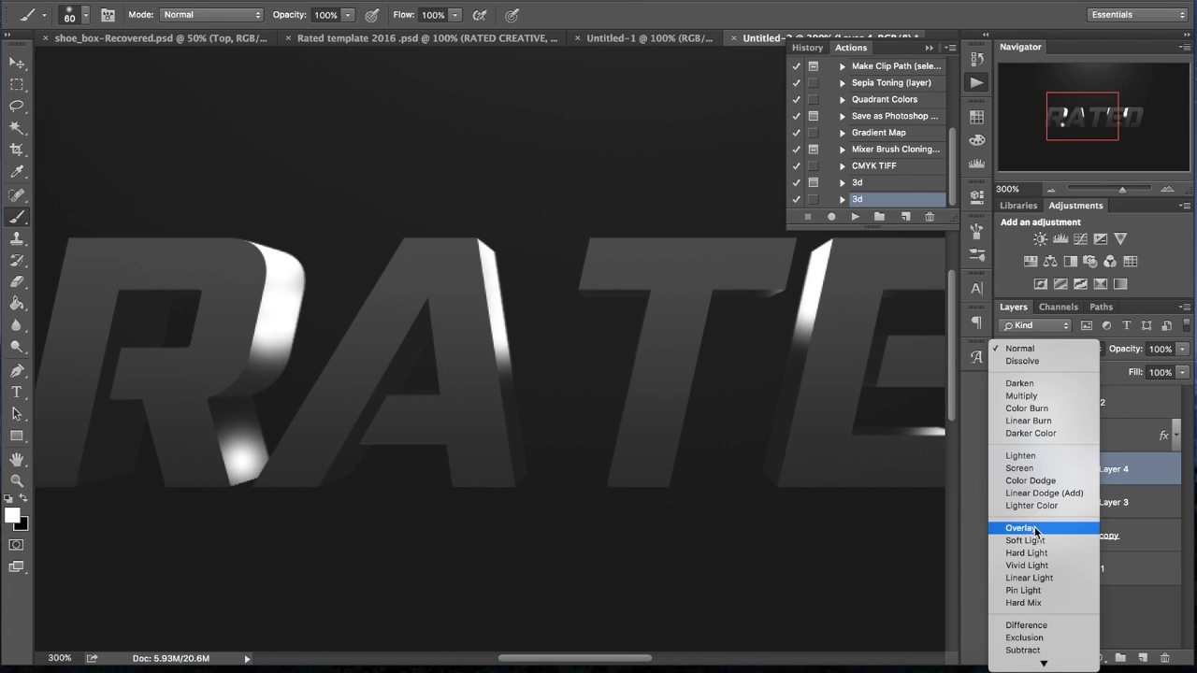
{"action": "left_click", "coordinate": [1034, 531]}
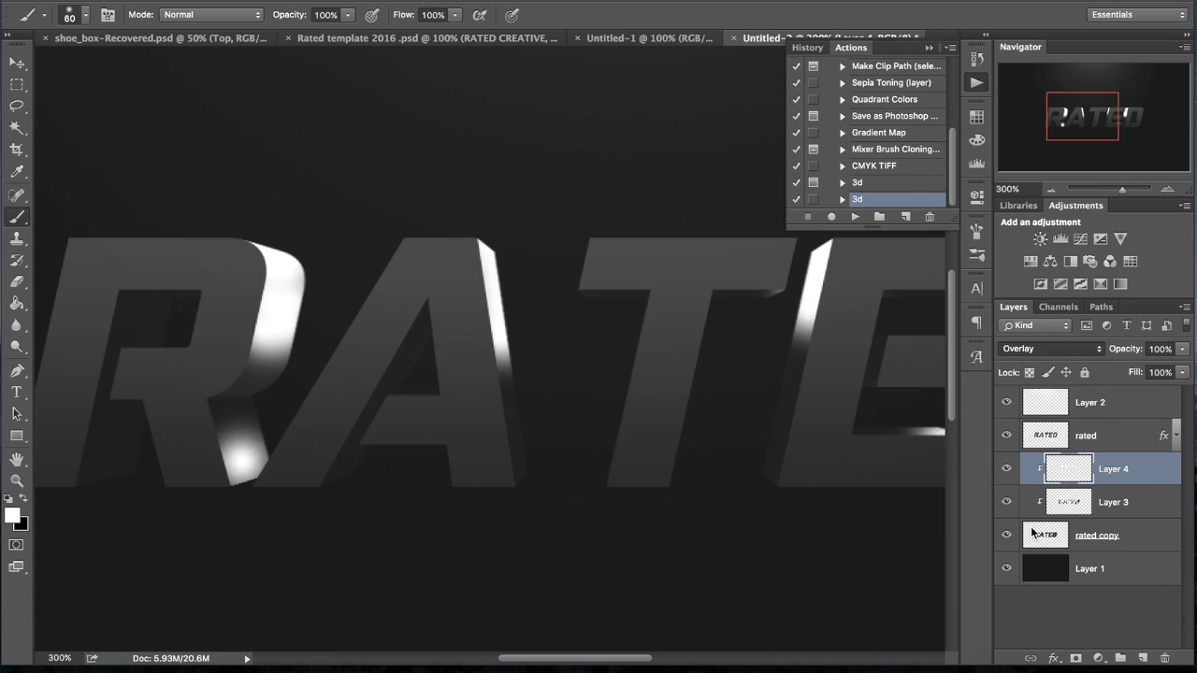
{"action": "type", "text": "25"}
{"action": "left_click", "coordinate": [1156, 349]}
{"action": "type", "text": "50"}
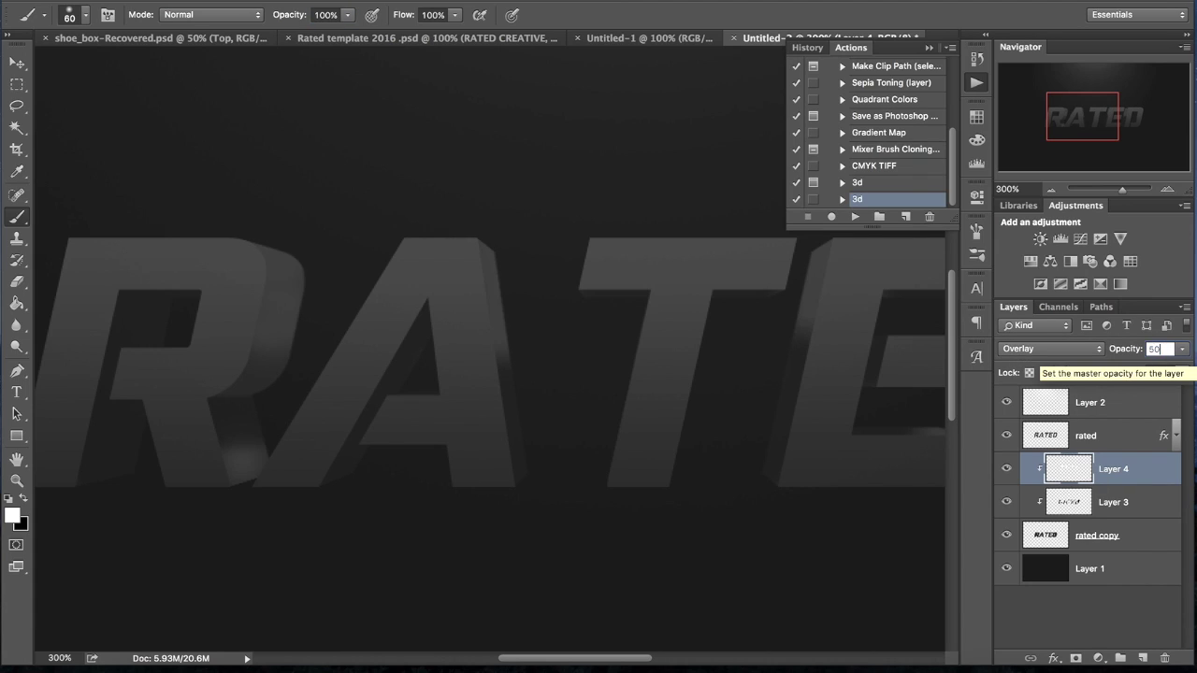
- Add clipped Layer 5 above rated copy, paint black (000000) shading at the R's base, and set opacity to 60%
{"action": "left_click", "coordinate": [1116, 515]}
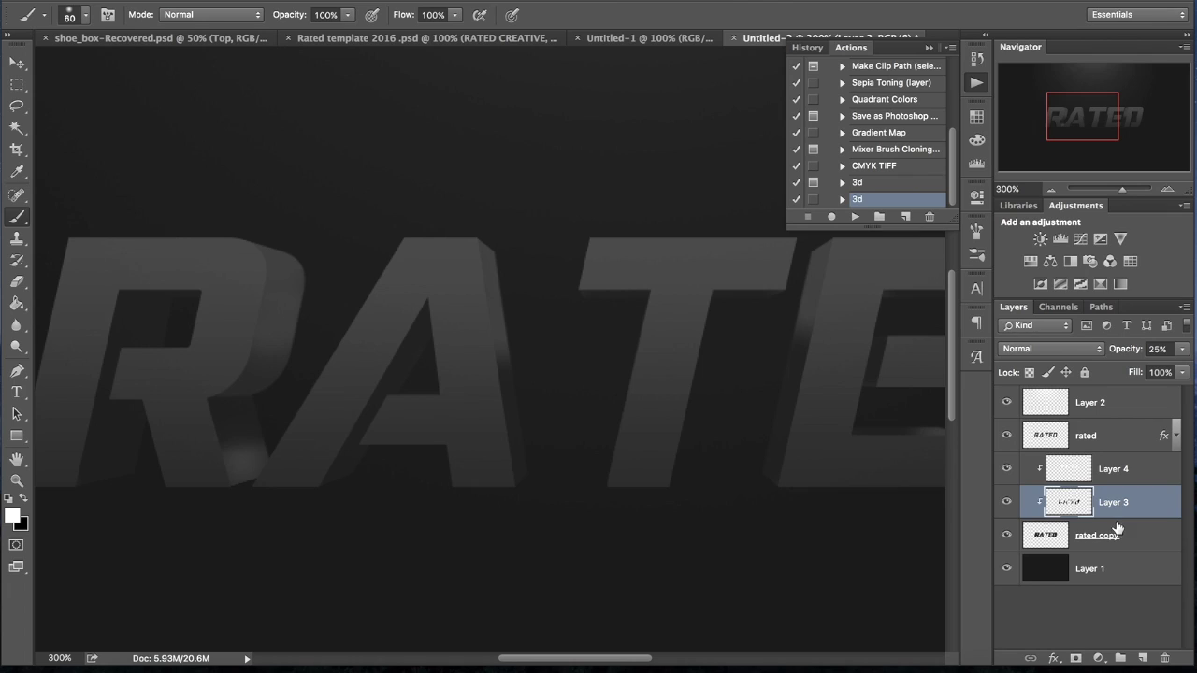
{"action": "left_click", "coordinate": [1117, 526]}
{"action": "left_click", "coordinate": [1146, 658]}
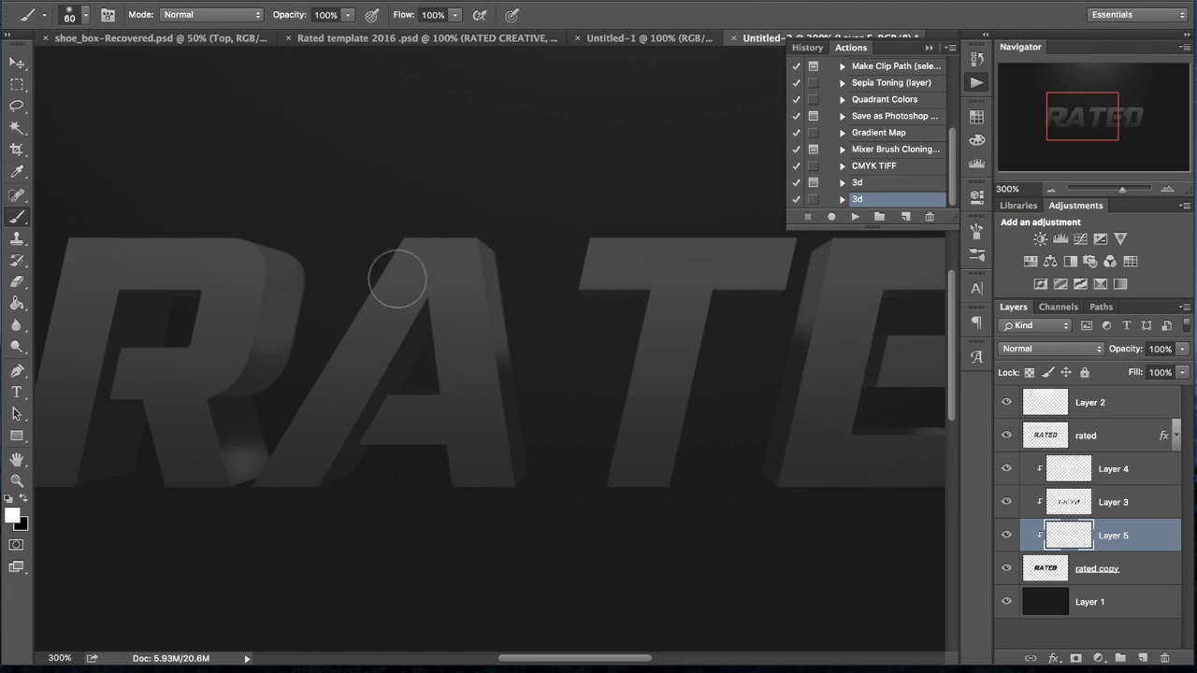
{"action": "left_click", "coordinate": [12, 516]}
{"action": "type", "text": "000000"}
{"action": "key", "text": "Return"}
{"action": "left_click_drag", "start_coordinate": [268, 471], "coordinate": [239, 469]}
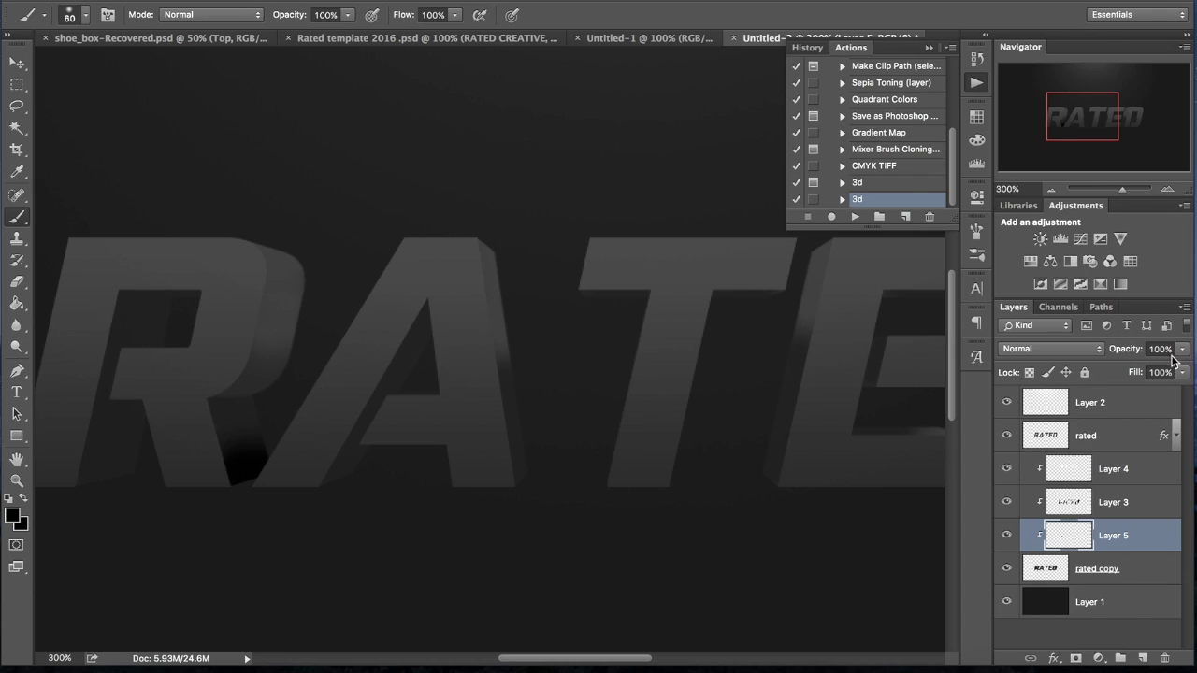
{"action": "type", "text": "50"}
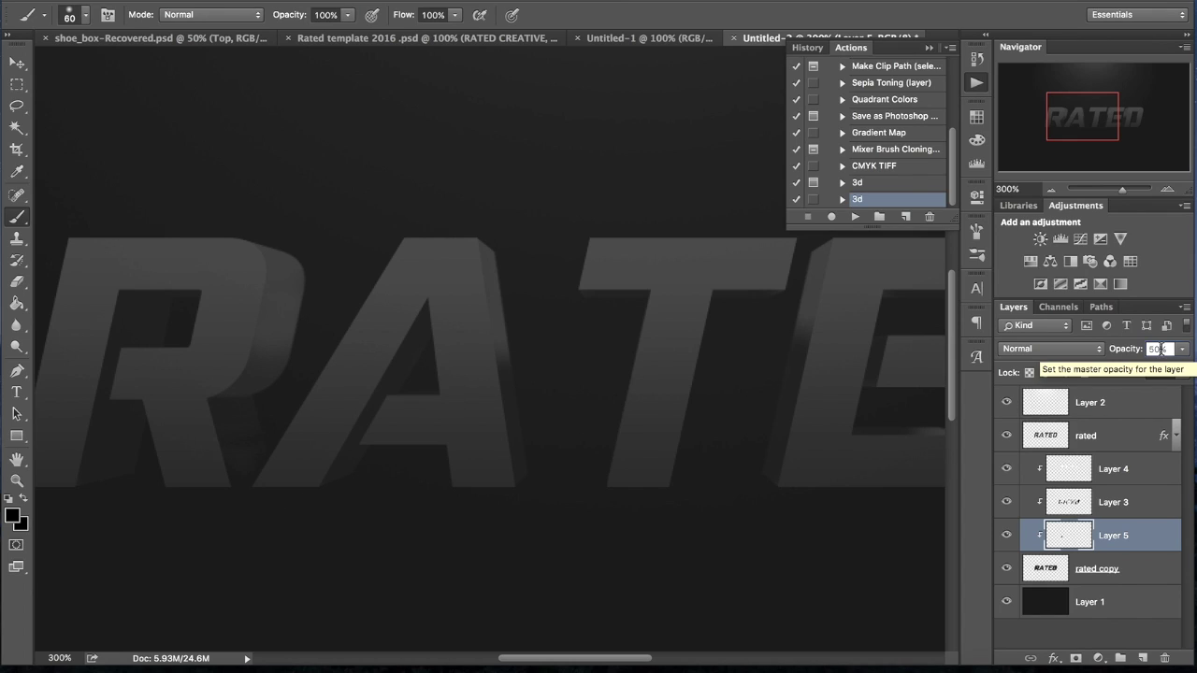
{"action": "type", "text": "75"}
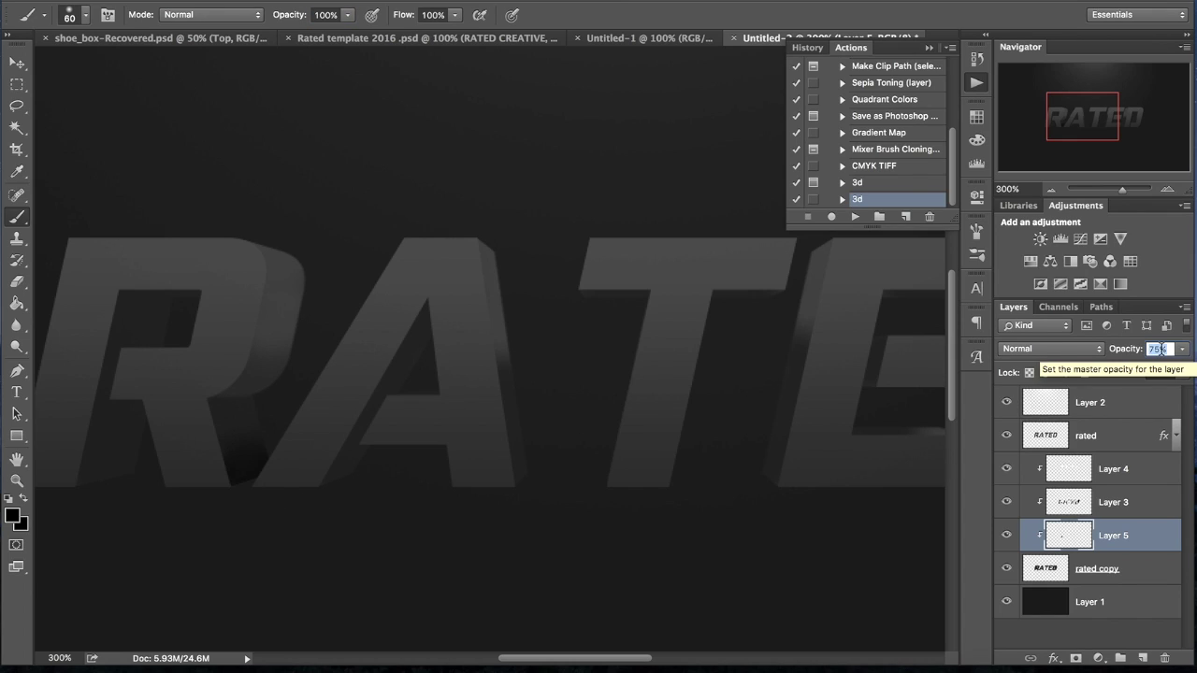
{"action": "type", "text": "60"}
{"action": "key", "text": "Return"}
- Add clipped Layer 6 with black shading at the R's base, lowering its opacity to 15%
{"action": "scroll", "coordinate": [482, 376], "scroll_direction": "left", "scroll_amount": 3}
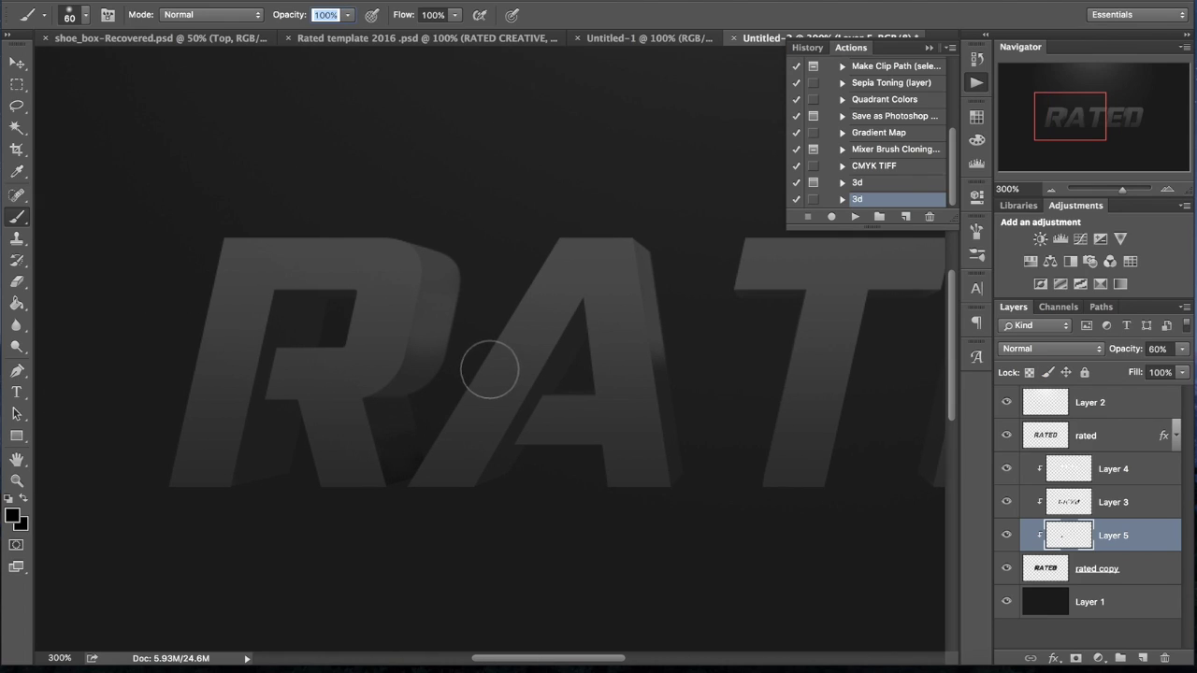
{"action": "left_click", "coordinate": [1101, 574]}
{"action": "left_click", "coordinate": [1145, 658]}
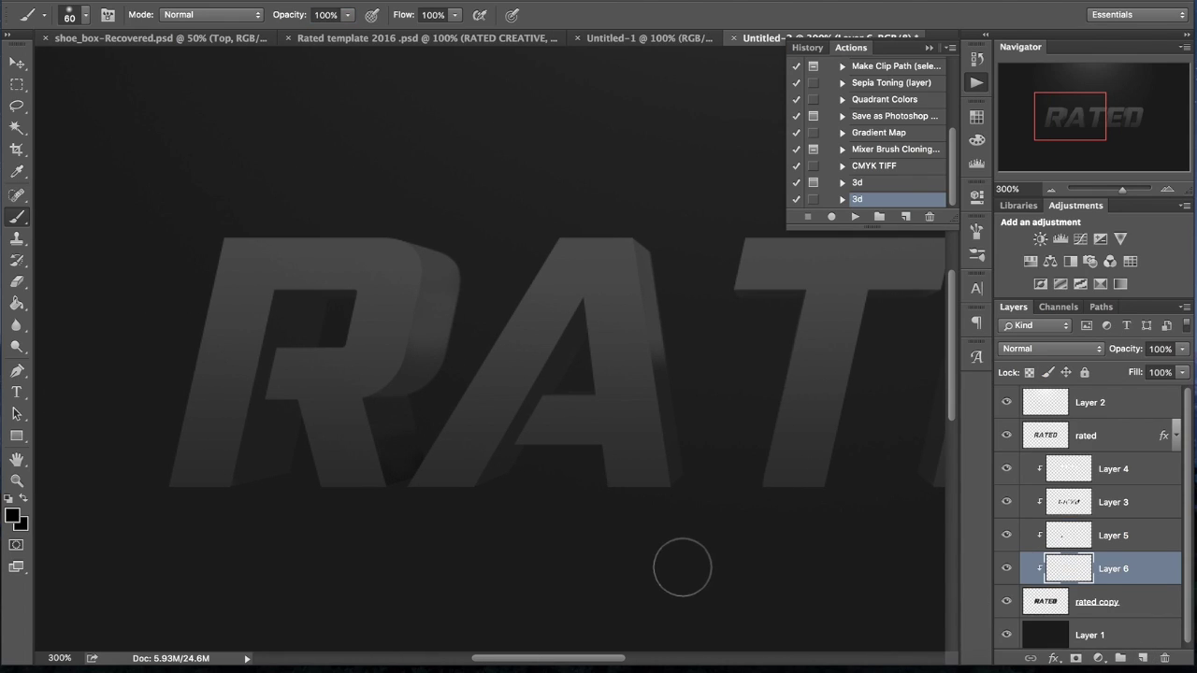
{"action": "mouse_move", "coordinate": [270, 481]}
{"action": "left_mouse_down"}
{"action": "mouse_move", "coordinate": [240, 484]}
{"action": "mouse_move", "coordinate": [281, 464]}
{"action": "left_mouse_up"}
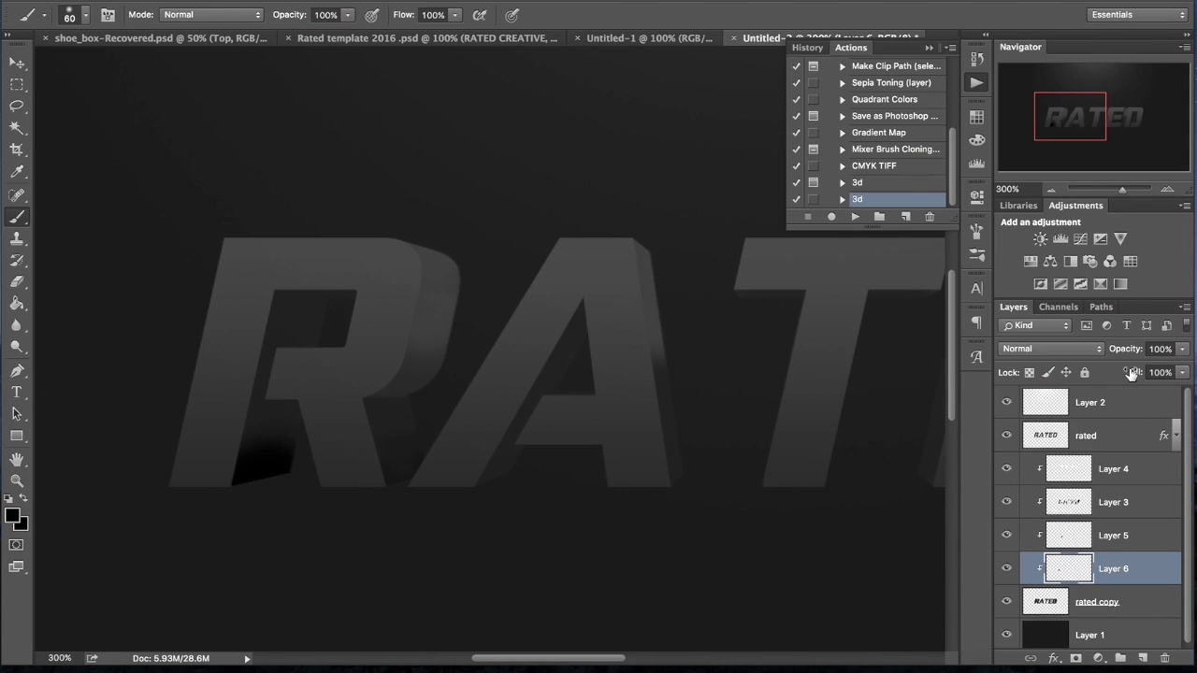
{"action": "left_click", "coordinate": [1156, 349]}
{"action": "type", "text": "25"}
{"action": "key", "text": "Return"}
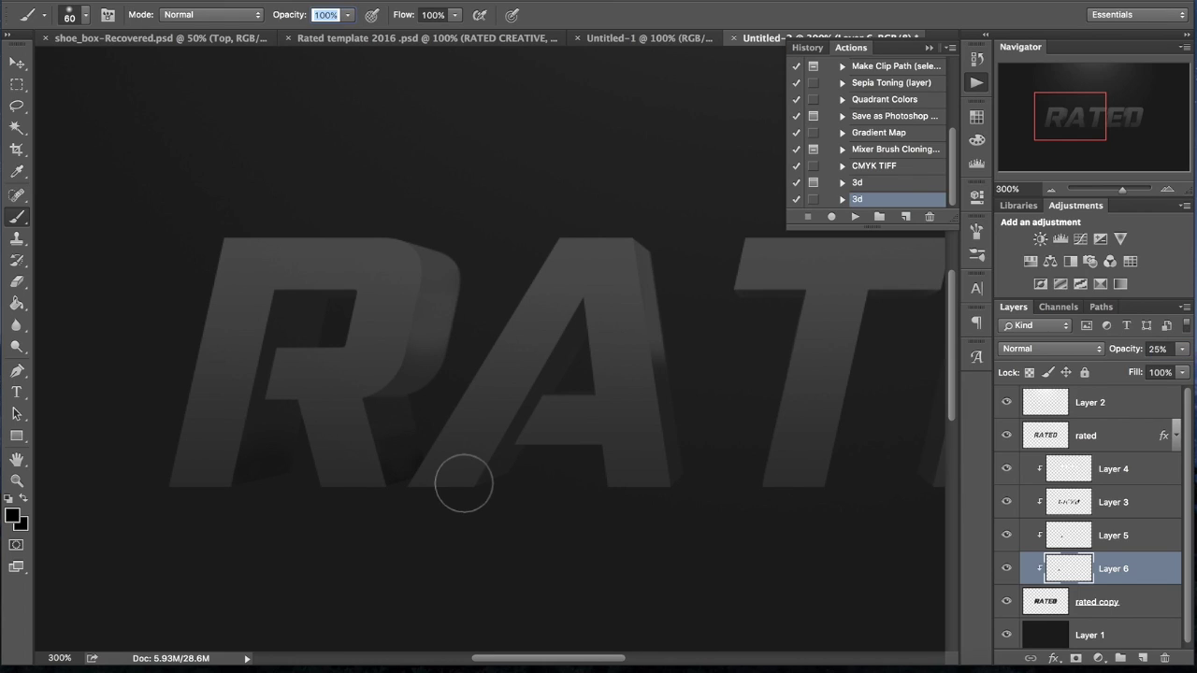
{"action": "scroll", "coordinate": [463, 484], "scroll_direction": "right", "scroll_amount": 2}
{"action": "left_click", "coordinate": [1168, 349]}
{"action": "type", "text": "15"}
{"action": "key", "text": "Return"}
- Add clipped Layer 7 and switch to the Eraser with the 50 px brush preset
{"action": "scroll", "coordinate": [631, 354], "scroll_direction": "right", "scroll_amount": 10}
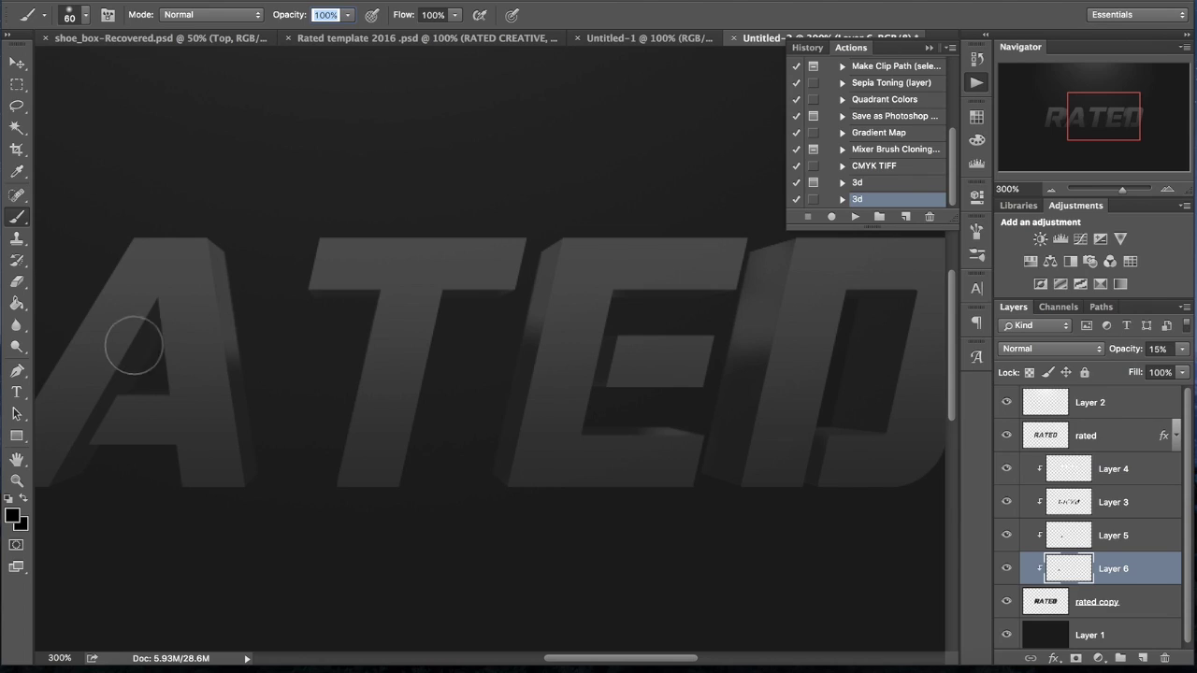
{"action": "scroll", "coordinate": [236, 353], "scroll_direction": "right", "scroll_amount": 7}
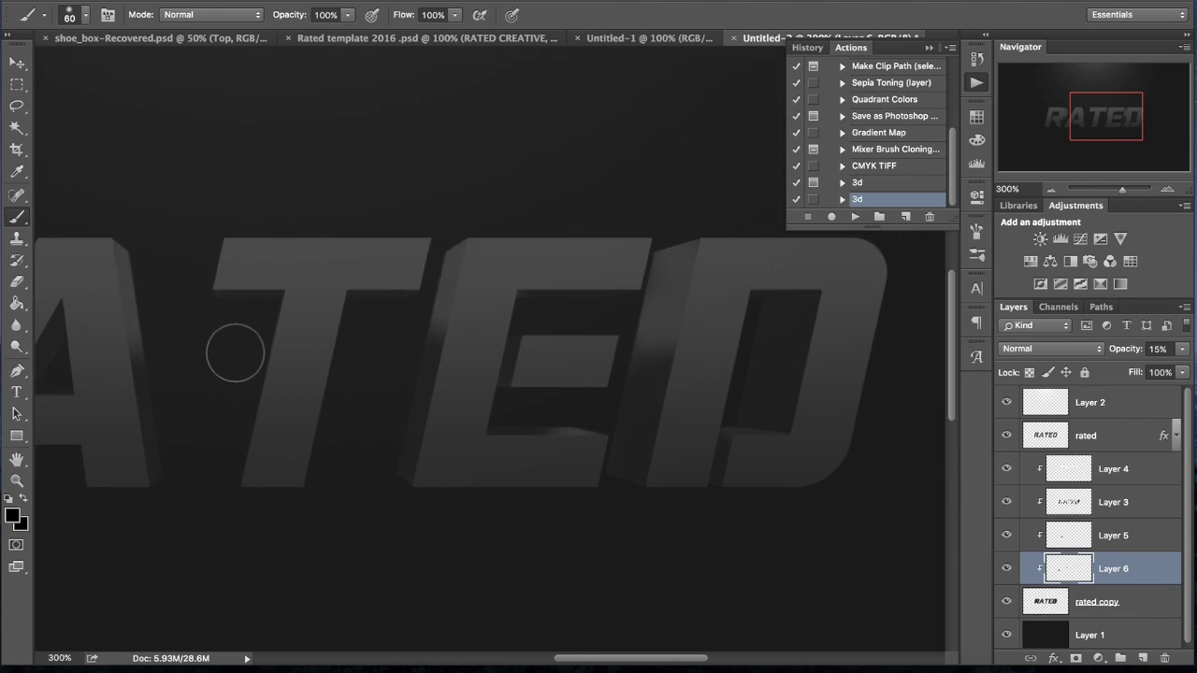
{"action": "key", "text": "bracketleft"}
{"action": "key", "text": "bracketleft"}
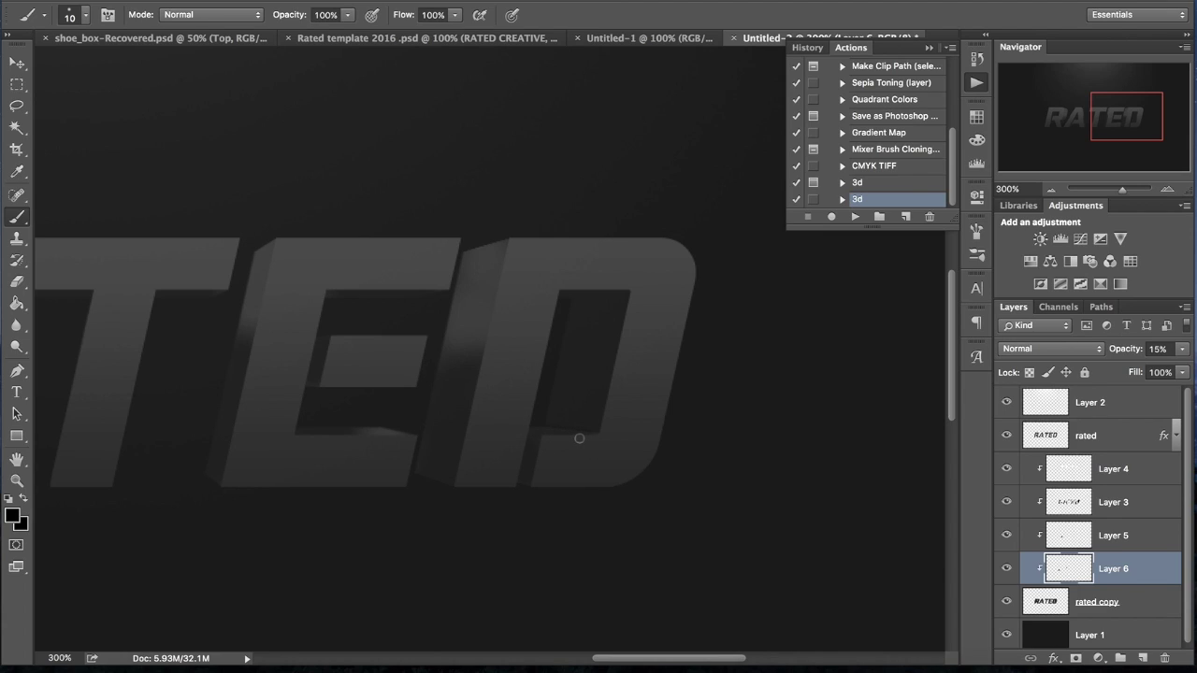
{"action": "left_click", "coordinate": [1142, 659]}
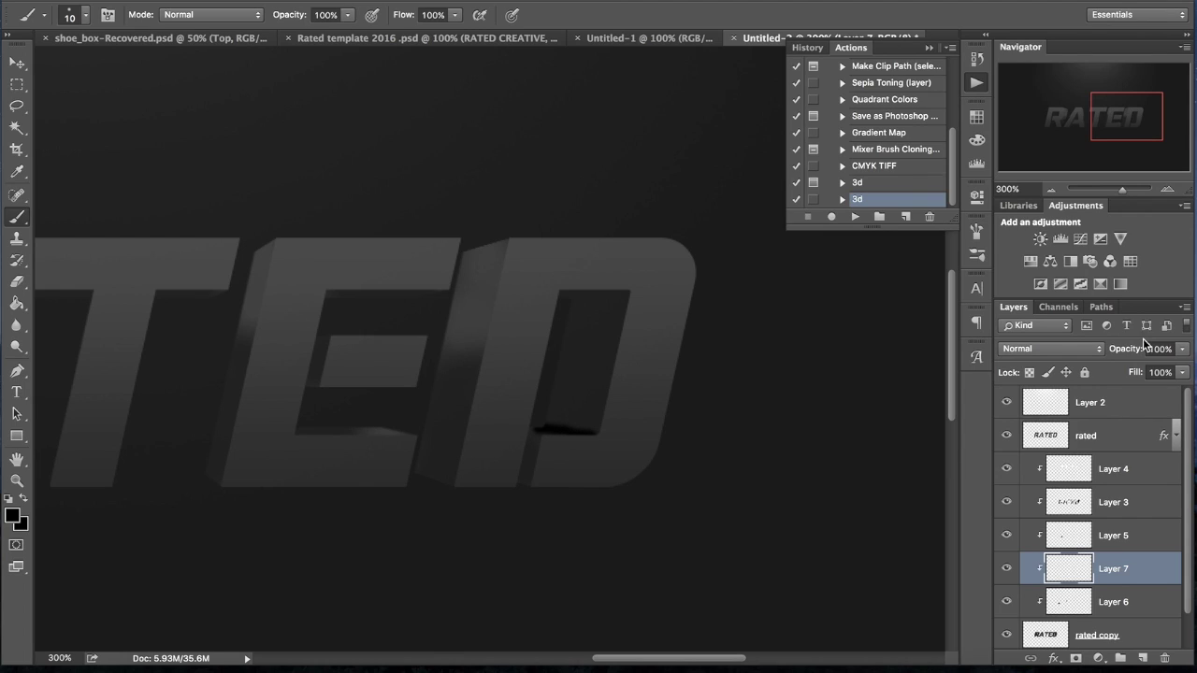
{"action": "type", "text": "25"}
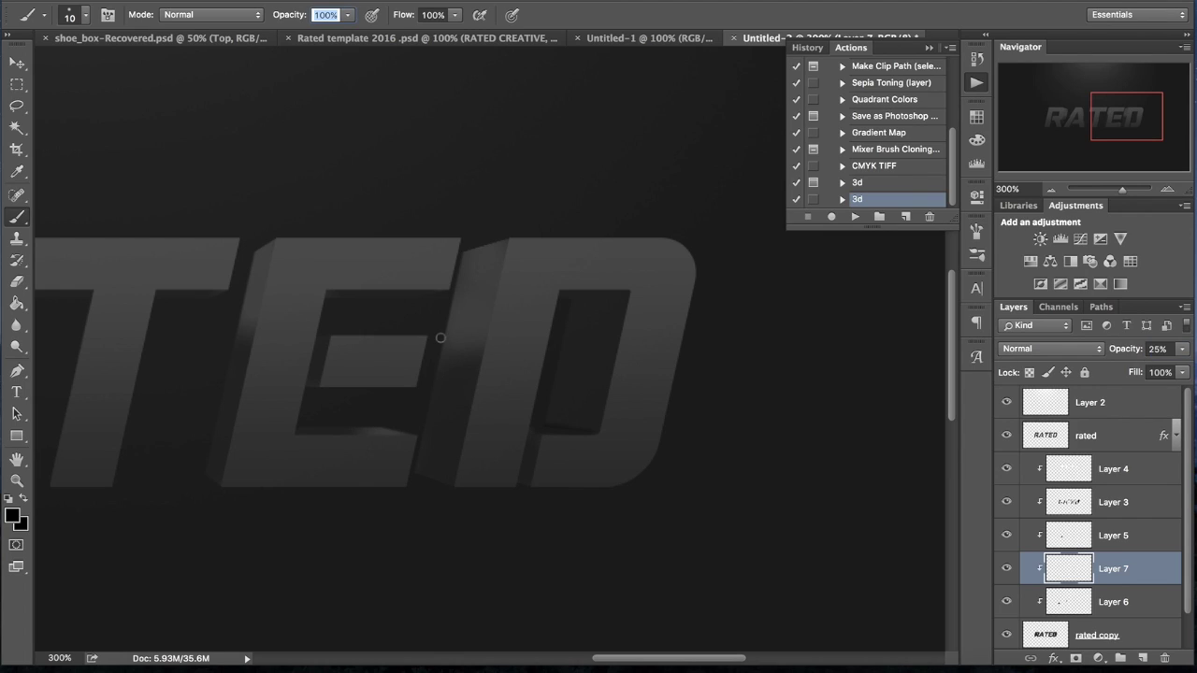
{"action": "left_click", "coordinate": [17, 281]}
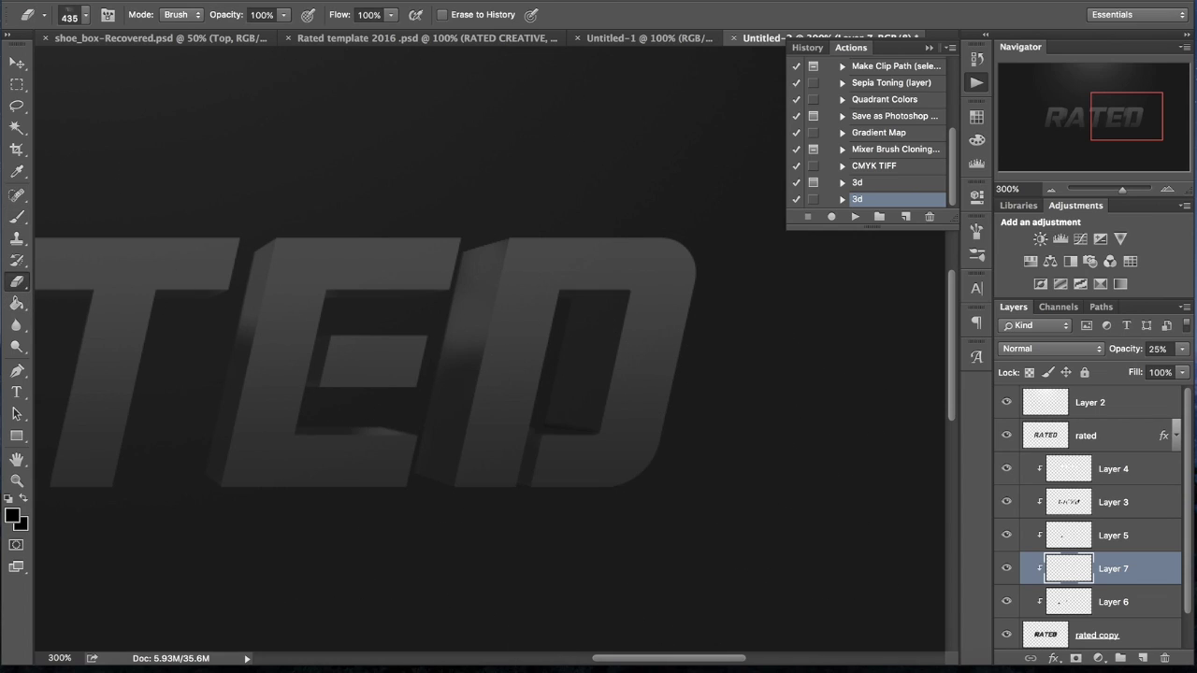
{"action": "left_click", "coordinate": [87, 18]}
{"action": "left_click", "coordinate": [115, 141]}
{"action": "key", "text": "Return"}
- Select Layer 6 and set the view magnification to 100% to see the whole artwork
{"action": "left_click", "coordinate": [1122, 607]}
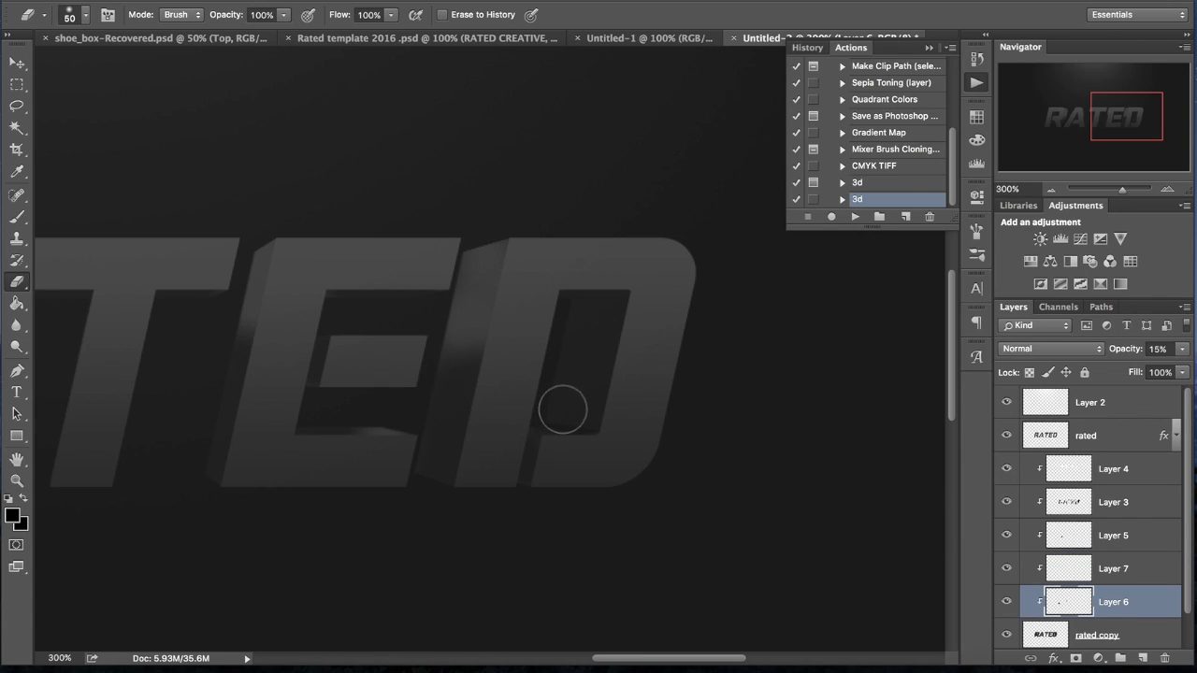
{"action": "left_click", "coordinate": [17, 62]}
{"action": "left_click", "coordinate": [60, 659]}
{"action": "type", "text": "100"}
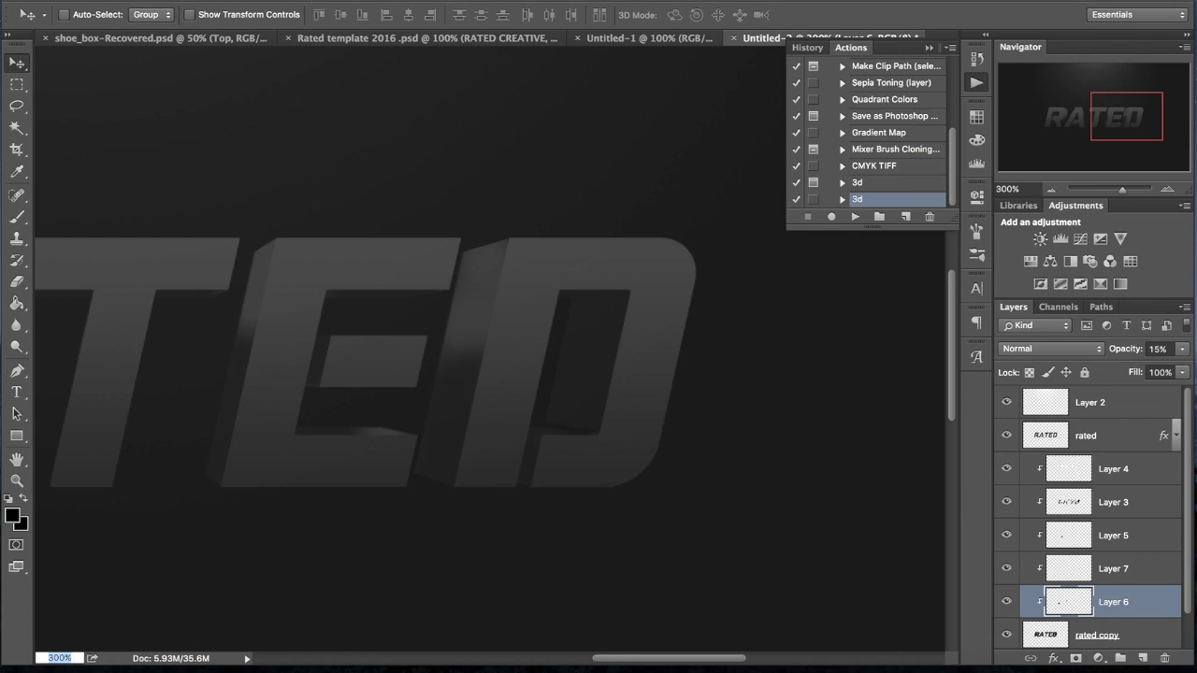
{"action": "key", "text": "Return"}
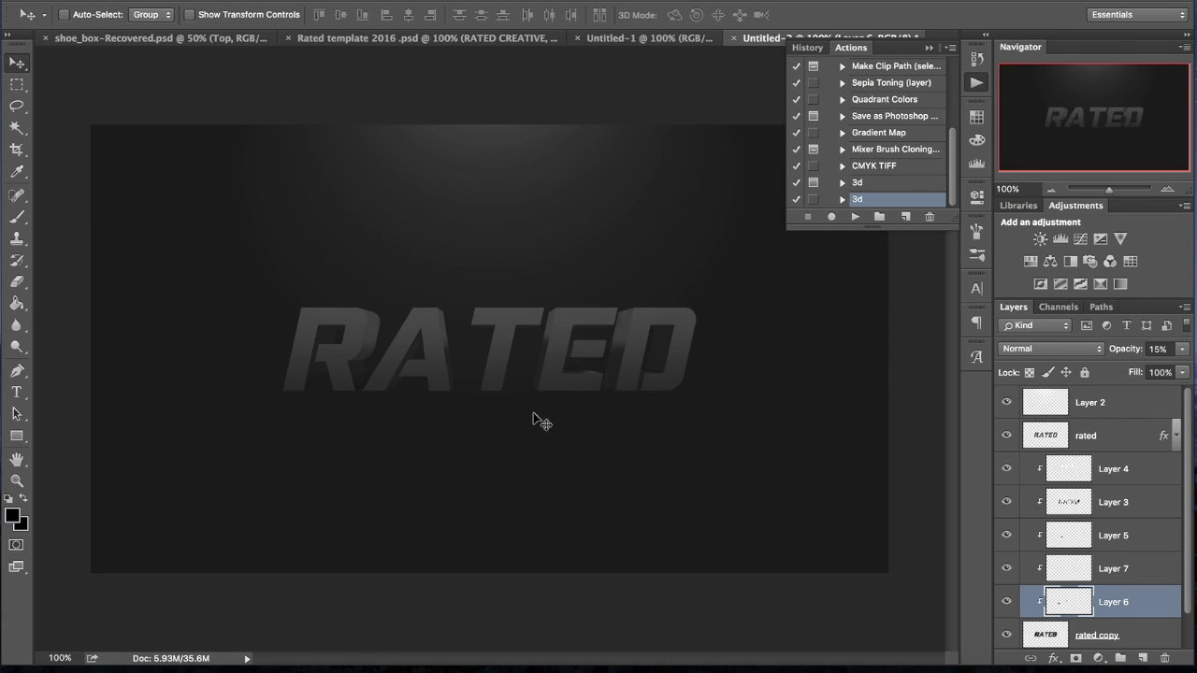
- Merge the layers from Layer 4 down to rated copy into one, checking the result by toggling visibility
{"action": "left_click", "coordinate": [1130, 472]}
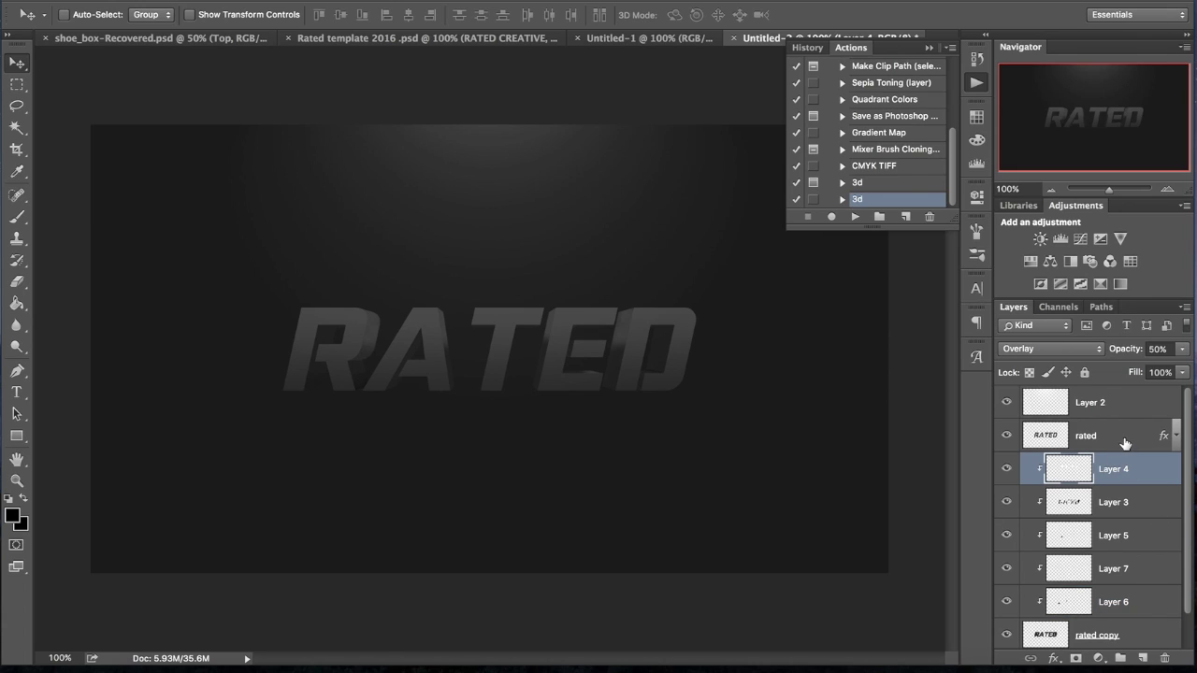
{"action": "scroll", "coordinate": [1113, 615], "scroll_direction": "down", "scroll_amount": 1}
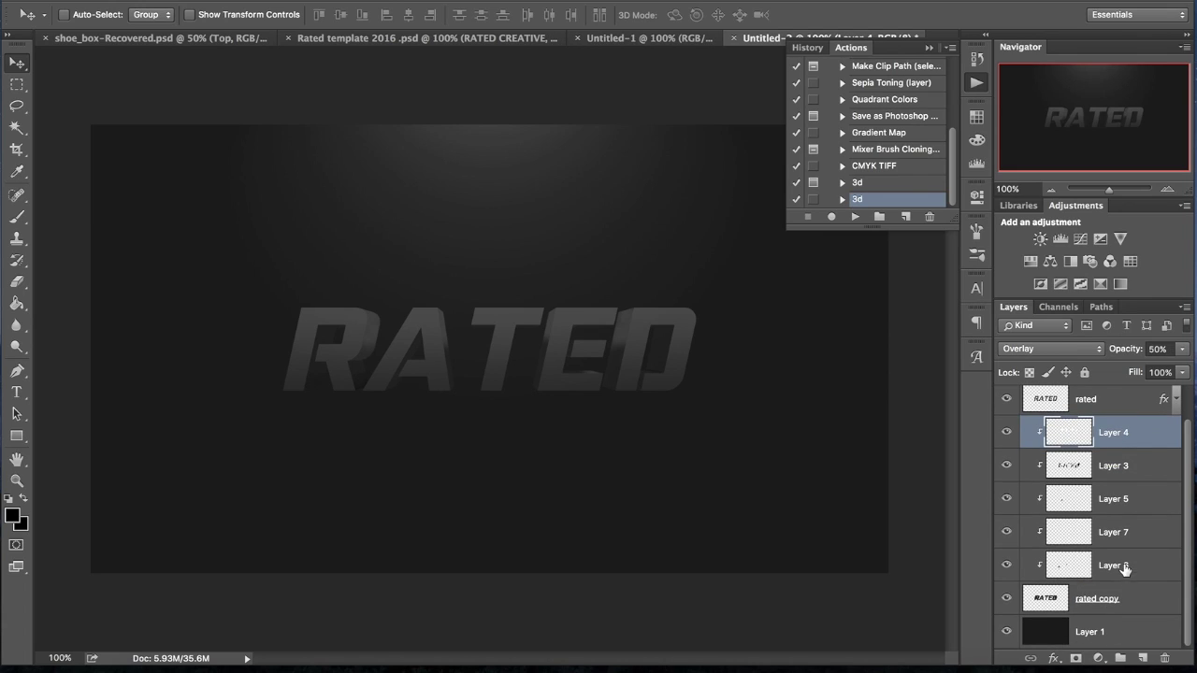
{"action": "left_click", "coordinate": [1113, 603], "text": "shift"}
{"action": "right_click", "coordinate": [1113, 603]}
{"action": "left_click", "coordinate": [961, 448]}
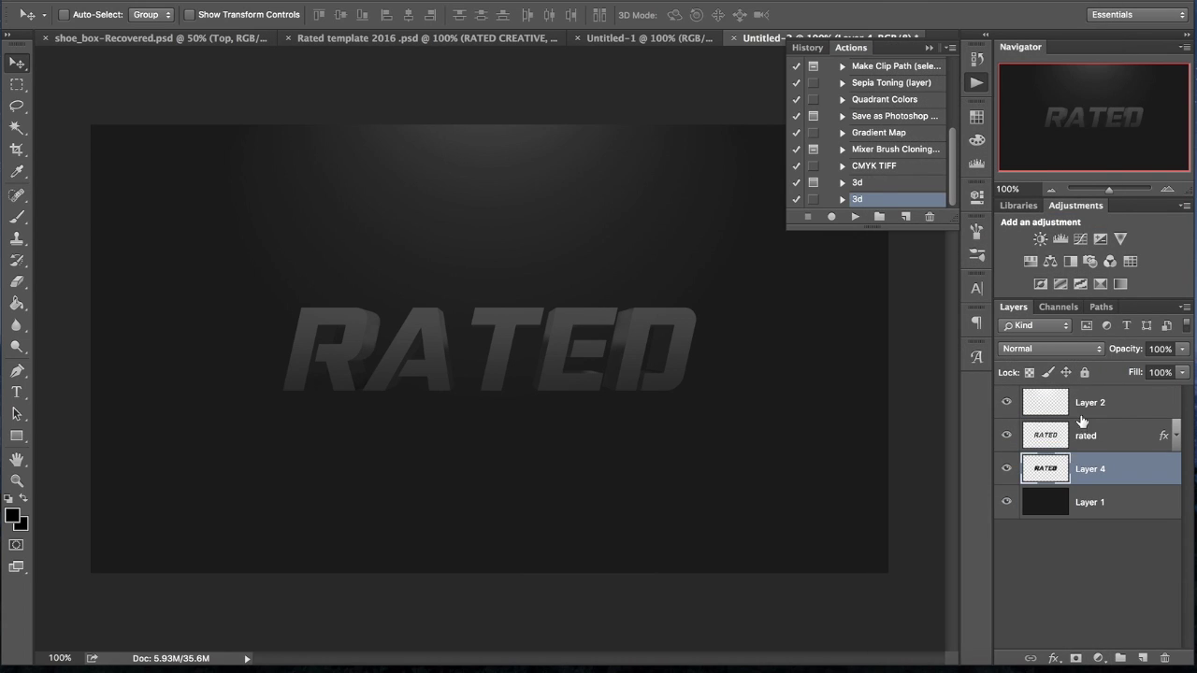
{"action": "left_click", "coordinate": [1006, 470]}
{"action": "left_click", "coordinate": [1006, 471]}
{"action": "left_click", "coordinate": [1092, 435]}
- Add an Inner Shadow to the rated text, adjusting its angle and setting distance to 1 px
{"action": "left_click", "coordinate": [1055, 660]}
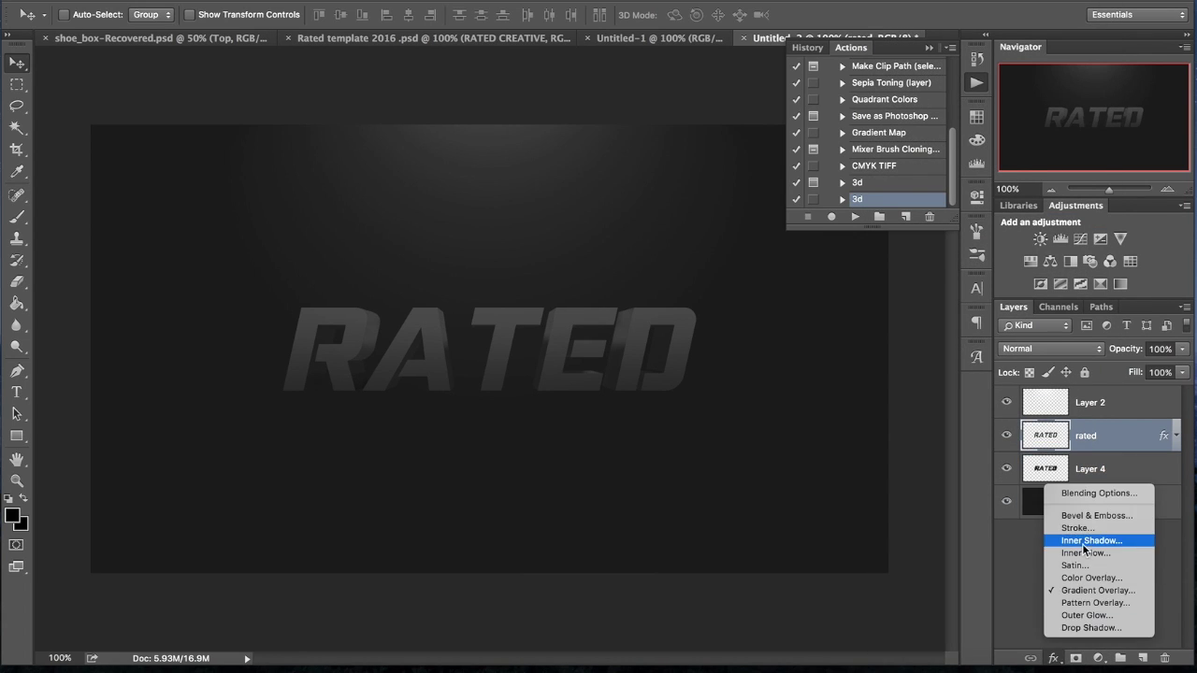
{"action": "left_click", "coordinate": [1081, 540]}
{"action": "left_click", "coordinate": [889, 307]}
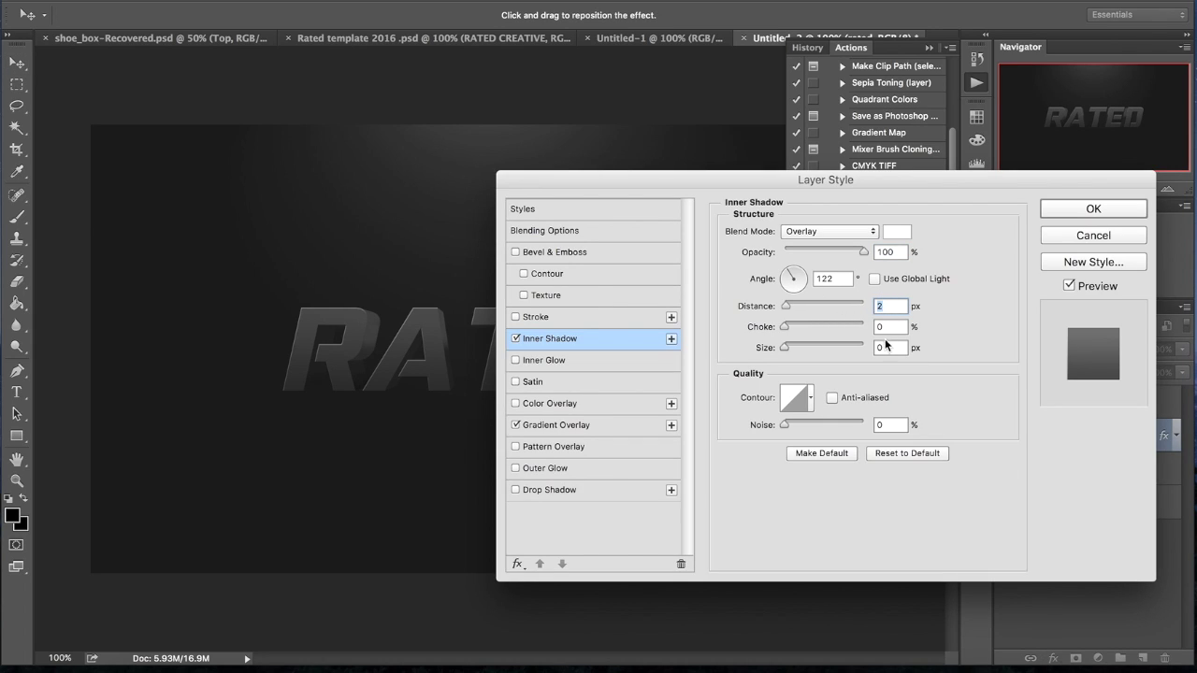
{"action": "left_click", "coordinate": [790, 272]}
{"action": "left_click_drag", "start_coordinate": [791, 272], "coordinate": [793, 275]}
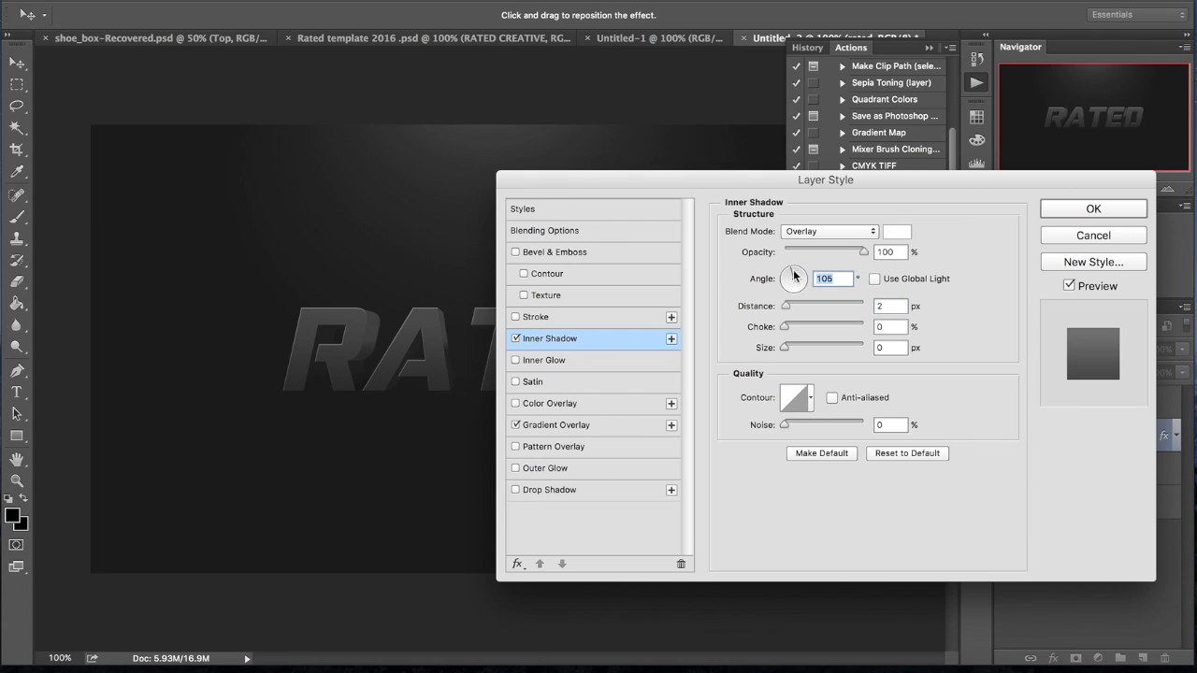
{"action": "type", "text": "90"}
{"action": "key", "text": "Tab"}
{"action": "type", "text": "1"}
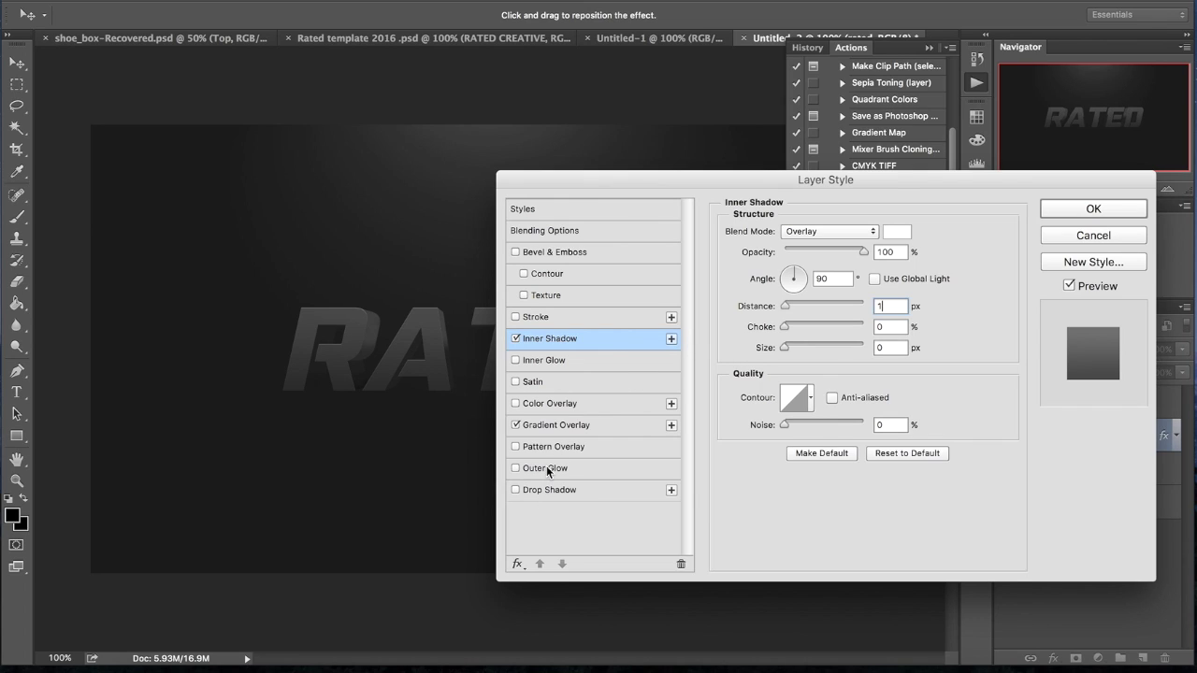
- Add a 57 px Bevel & Emboss with highlight and shadow opacity both at 5%
{"action": "left_click", "coordinate": [558, 258]}
{"action": "left_click", "coordinate": [819, 309]}
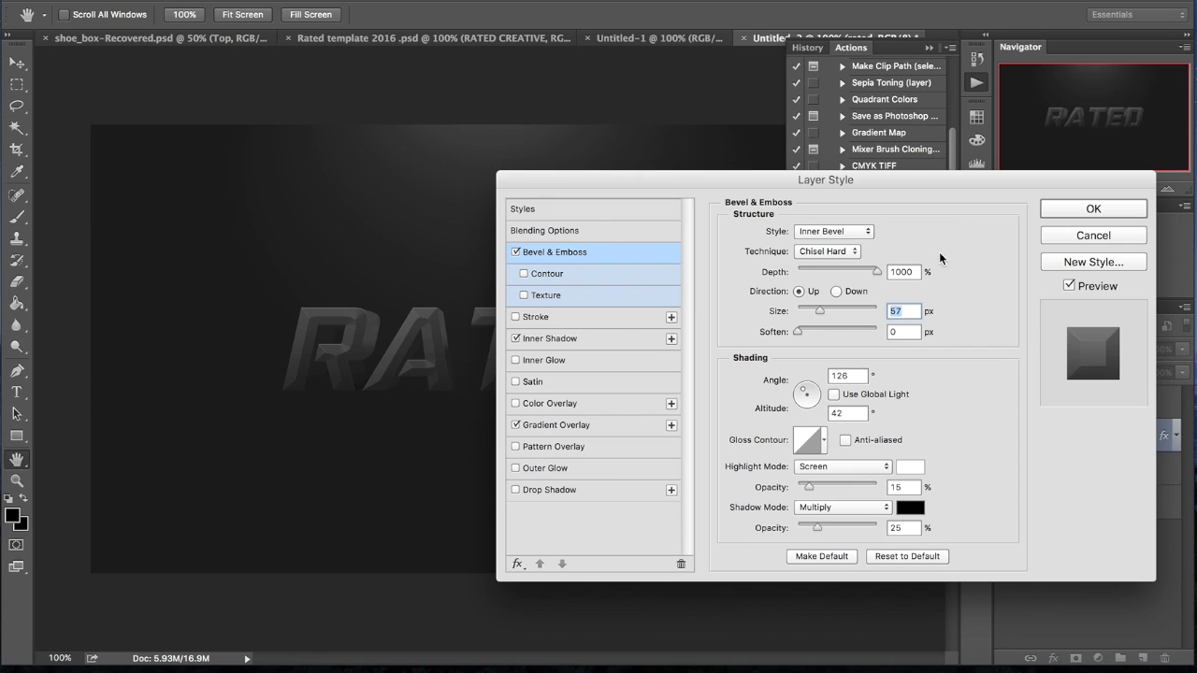
{"action": "left_click", "coordinate": [899, 528]}
{"action": "type", "text": "10"}
{"action": "key", "text": "shift+Tab"}
{"action": "type", "text": "5"}
{"action": "left_click", "coordinate": [909, 526]}
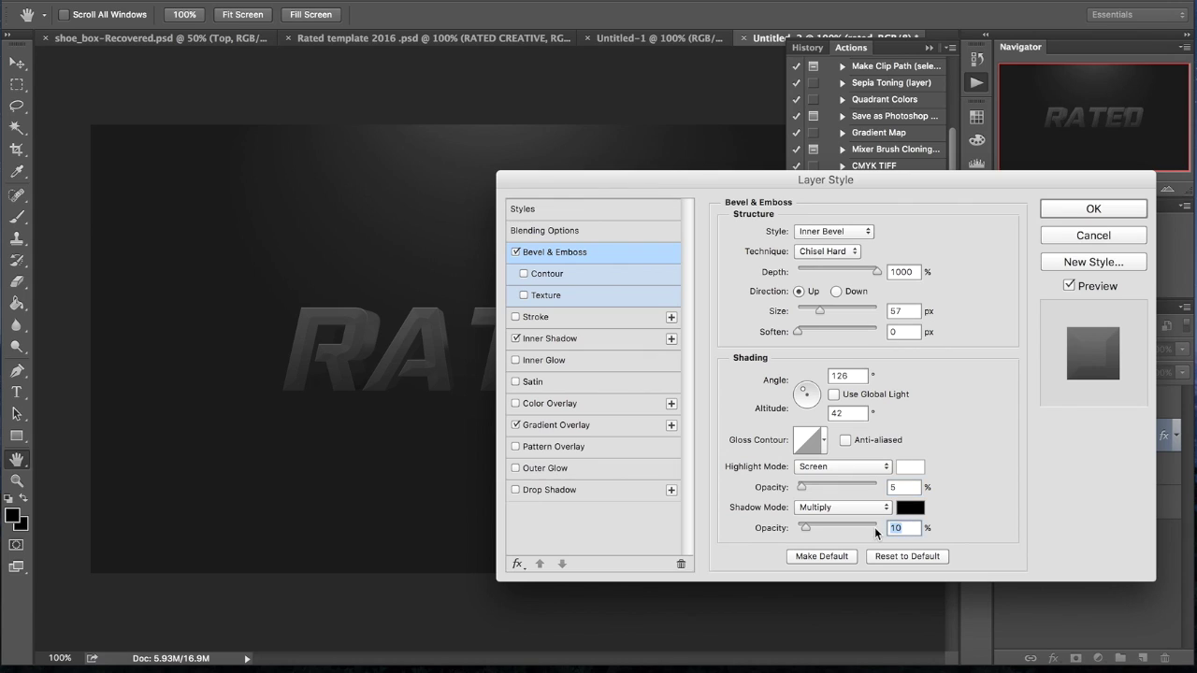
{"action": "type", "text": "5"}
{"action": "key", "text": "Return"}
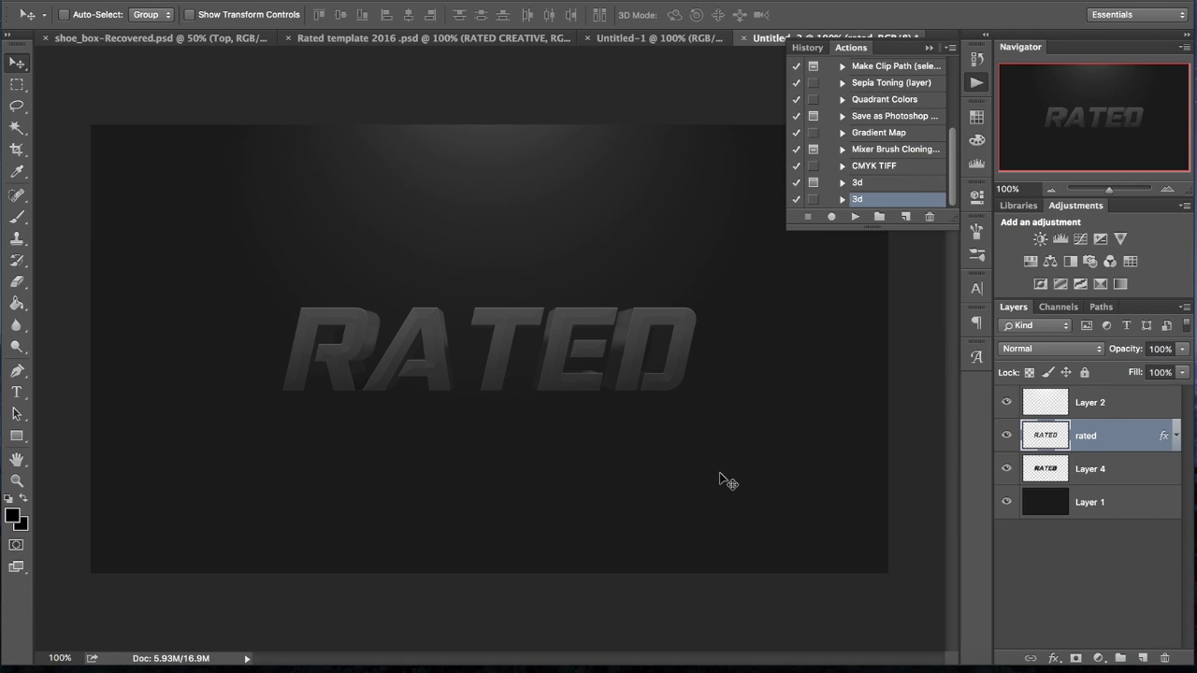
- Merge the lower RATED copy into the rated text layer
{"action": "left_click", "coordinate": [1135, 468], "text": "shift"}
{"action": "right_click", "coordinate": [1134, 468]}
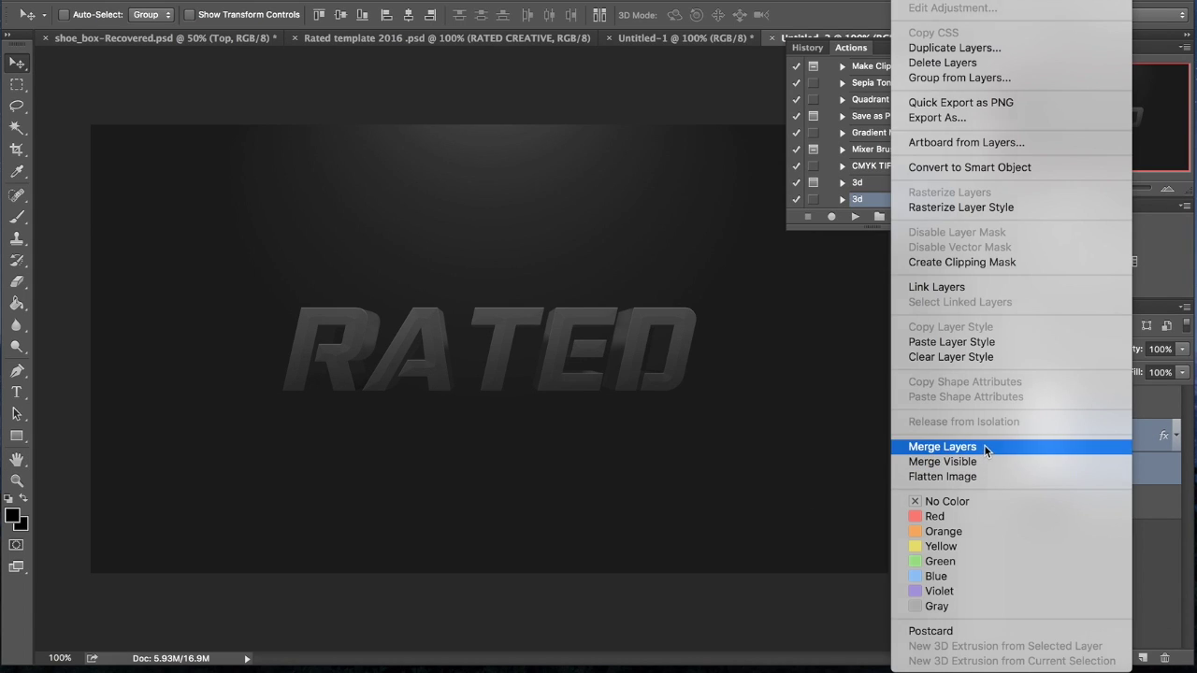
{"action": "left_click", "coordinate": [984, 445]}
- Give the merged text a 15% Gradient Overlay and an Outer Glow at 25% opacity
{"action": "left_click", "coordinate": [1053, 659]}
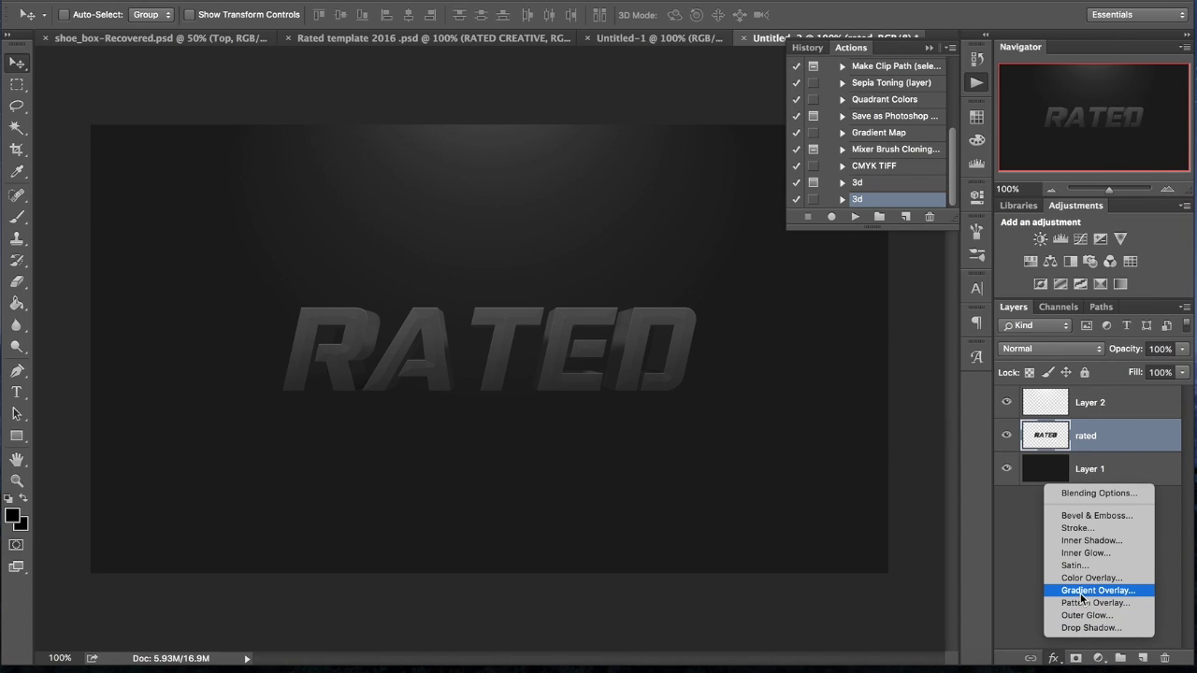
{"action": "left_click", "coordinate": [1075, 590]}
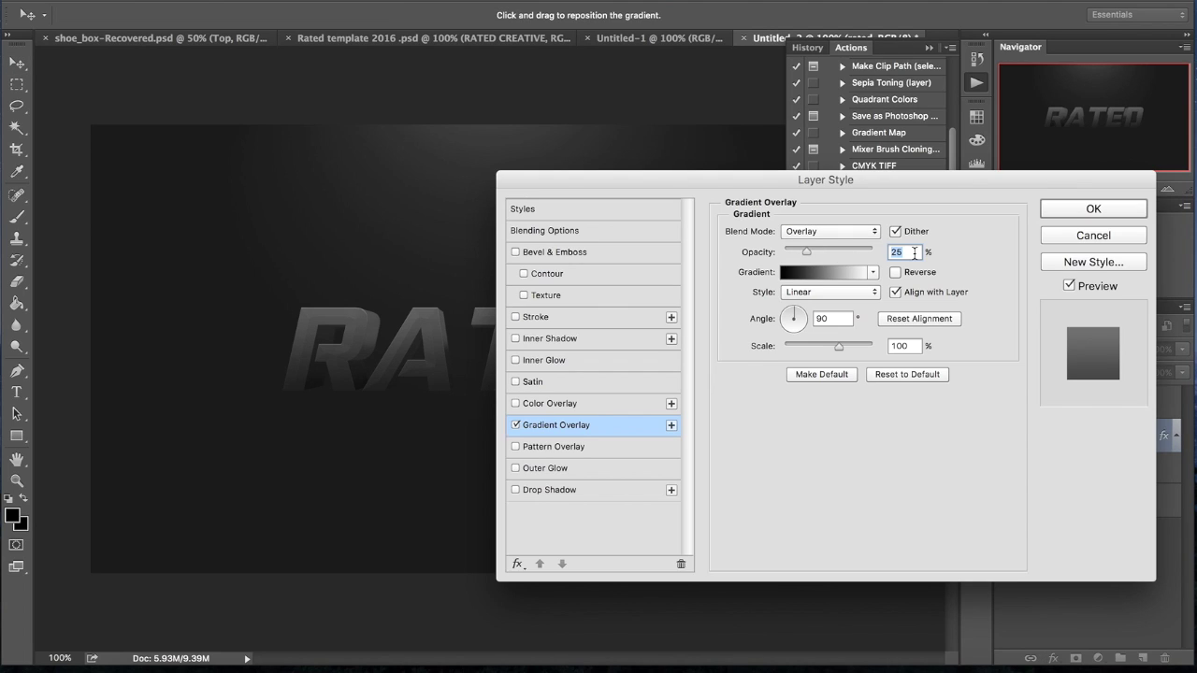
{"action": "type", "text": "15"}
{"action": "left_click", "coordinate": [575, 469]}
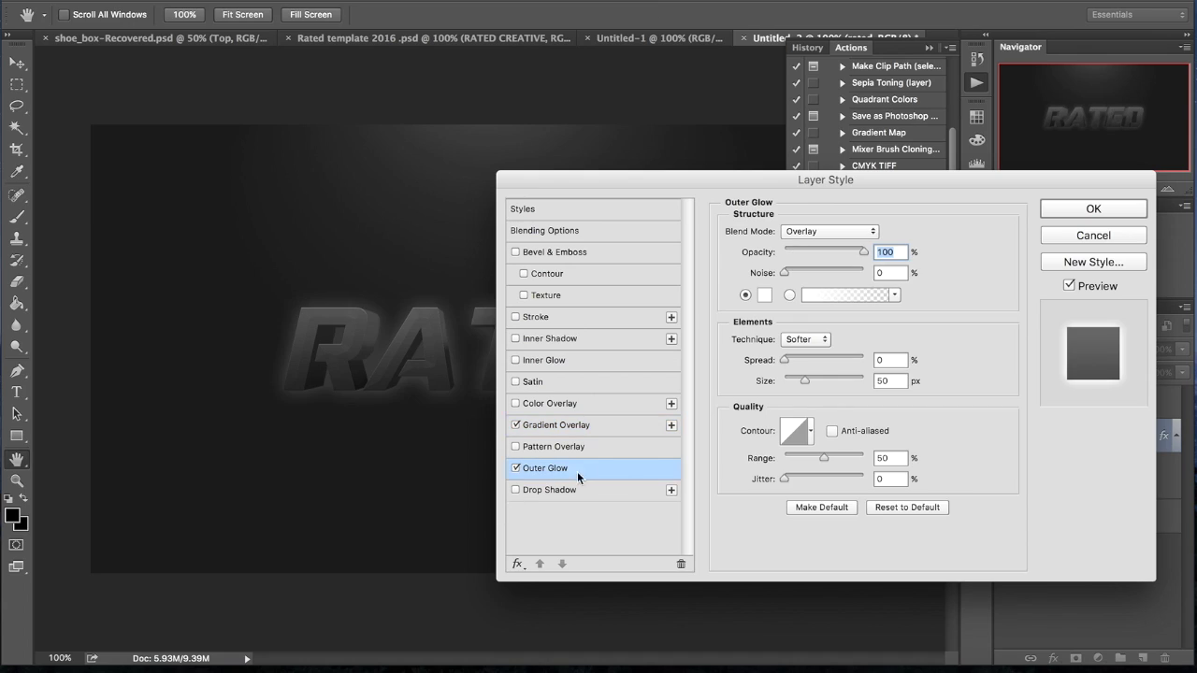
{"action": "double_click", "coordinate": [894, 381]}
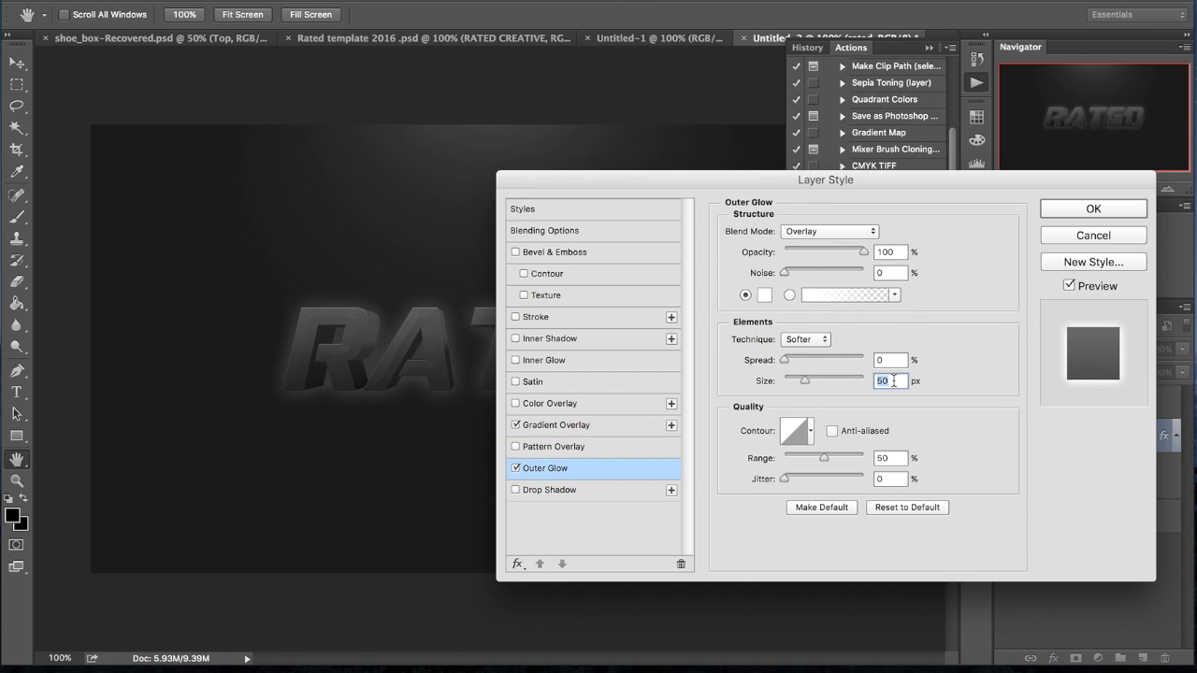
{"action": "double_click", "coordinate": [886, 252]}
{"action": "type", "text": "25"}
{"action": "key", "text": "Return"}
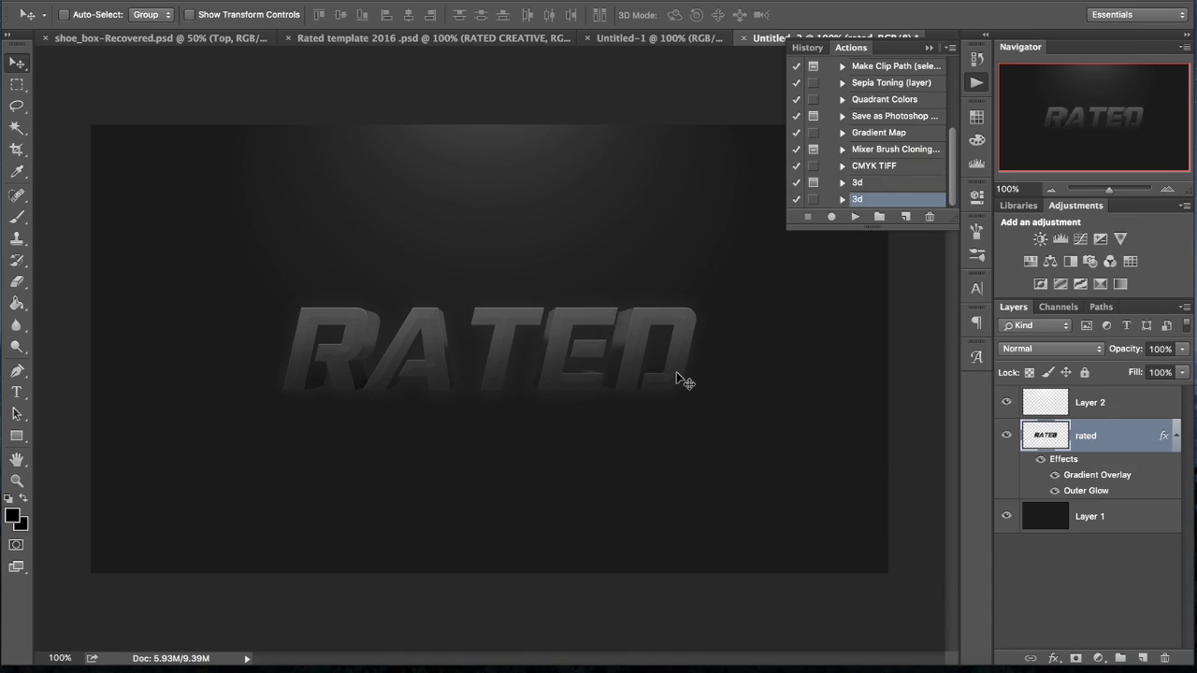
- Close the Actions panel and lower the RATED outer glow's opacity to 10%
{"action": "left_click", "coordinate": [980, 84]}
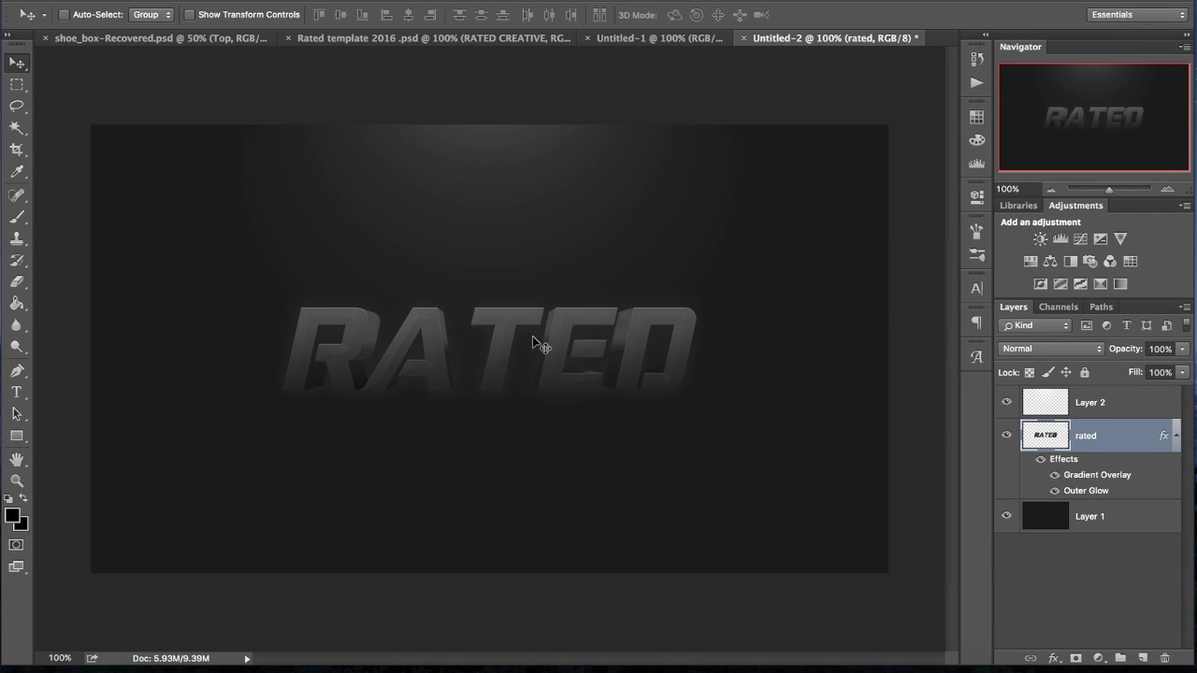
{"action": "left_click", "coordinate": [1054, 658]}
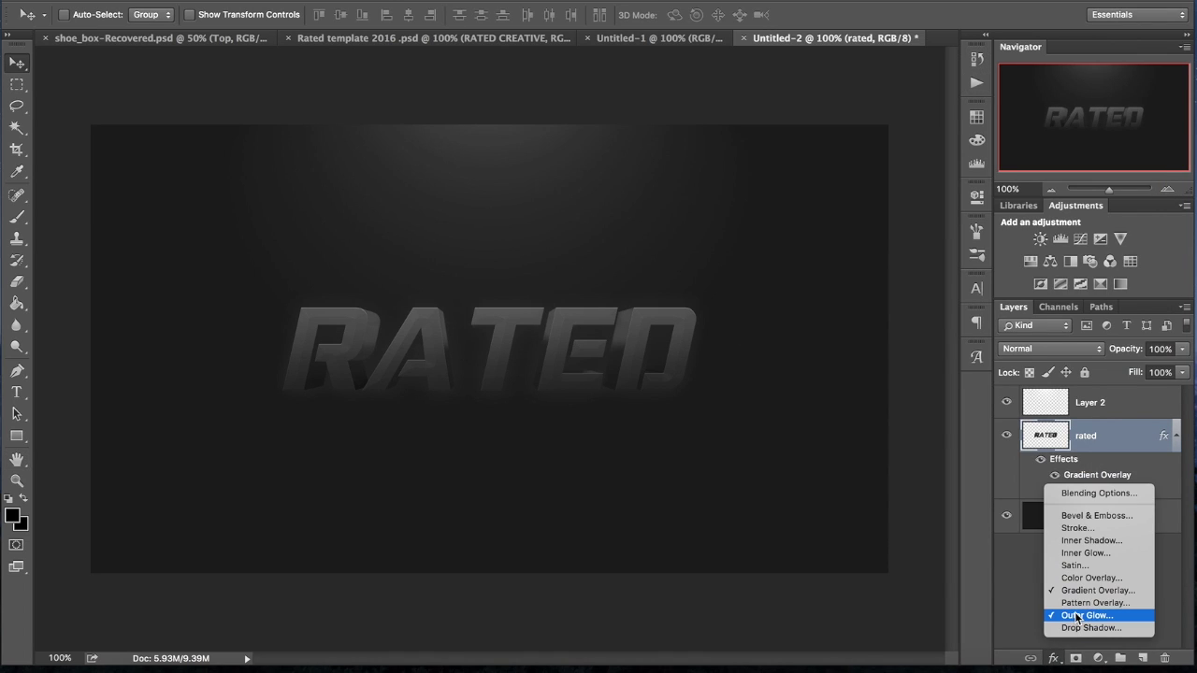
{"action": "left_click", "coordinate": [1075, 616]}
{"action": "type", "text": "10"}
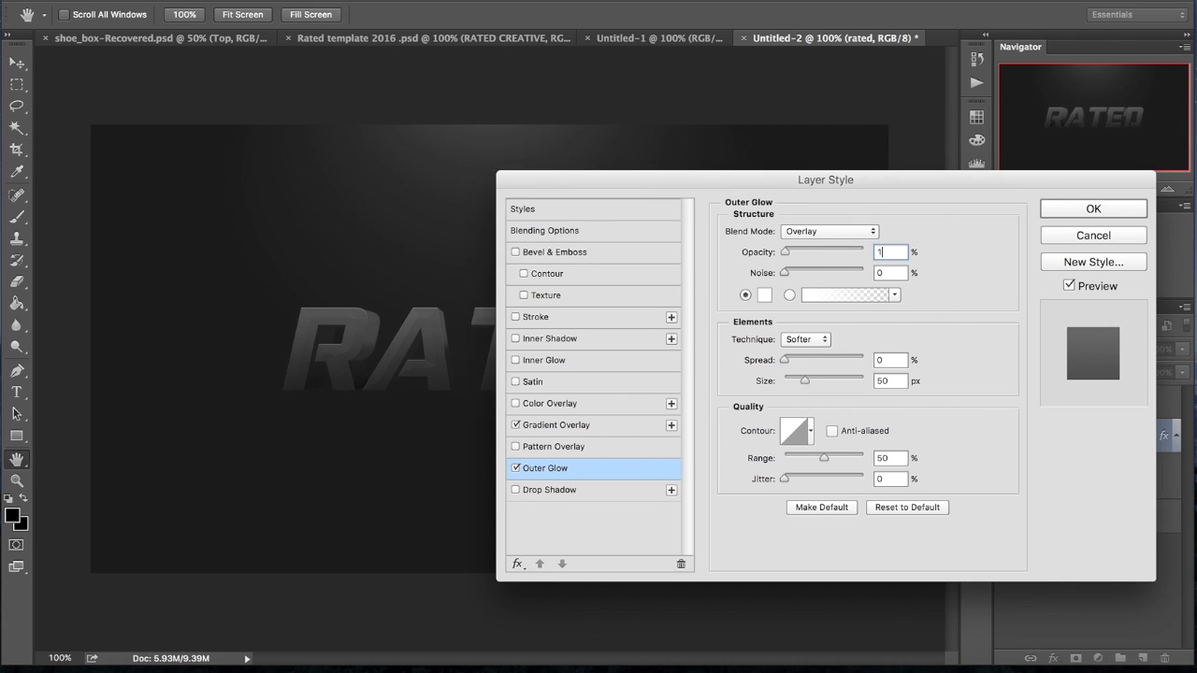
{"action": "key", "text": "Return"}
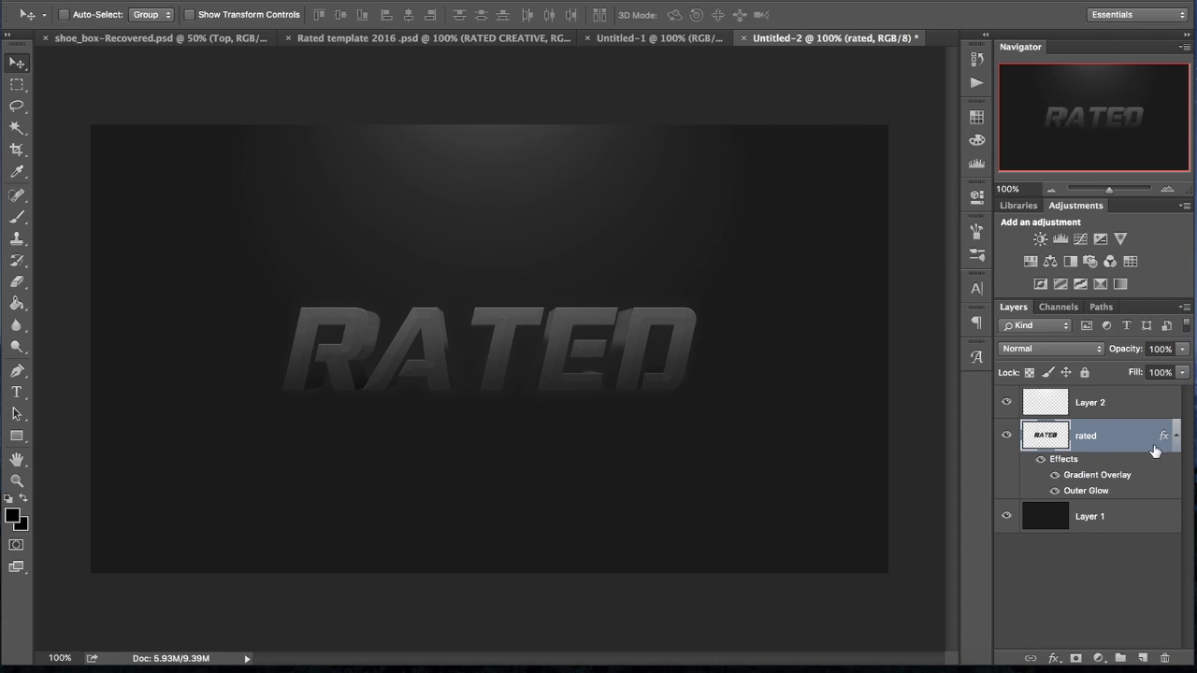
- Switch off the Outer Glow and enable a Drop Shadow on the text
{"action": "left_click", "coordinate": [1054, 659]}
{"action": "left_click", "coordinate": [1016, 560]}
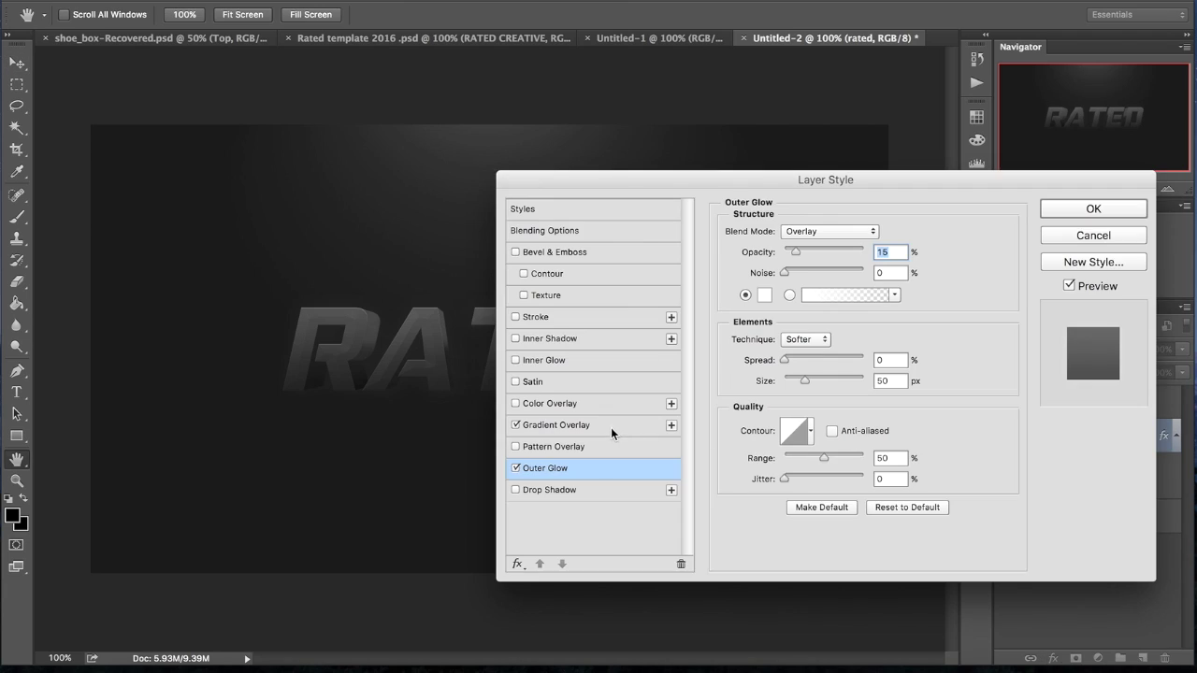
{"action": "left_click", "coordinate": [515, 467]}
{"action": "left_click", "coordinate": [557, 491]}
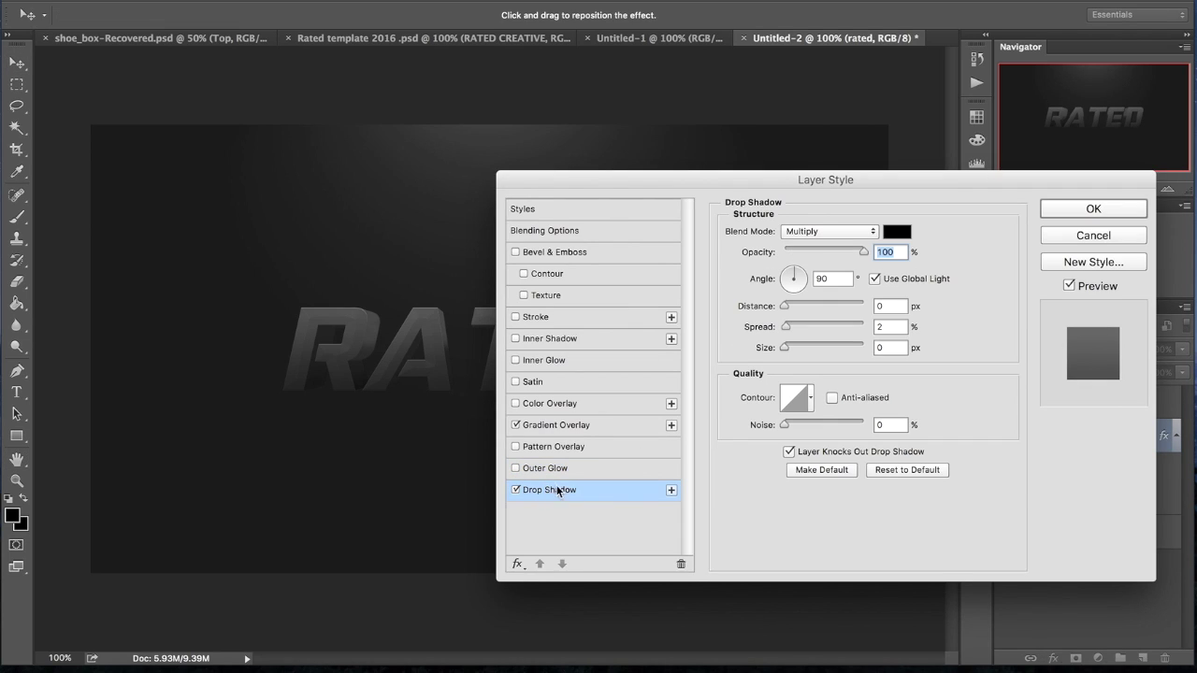
- Set the drop shadow to 25% spread, 50 px size and 15% opacity
{"action": "double_click", "coordinate": [884, 326]}
{"action": "type", "text": "501"}
{"action": "left_click_drag", "start_coordinate": [896, 328], "coordinate": [840, 325]}
{"action": "type", "text": "25"}
{"action": "key", "text": "Tab"}
{"action": "type", "text": "50"}
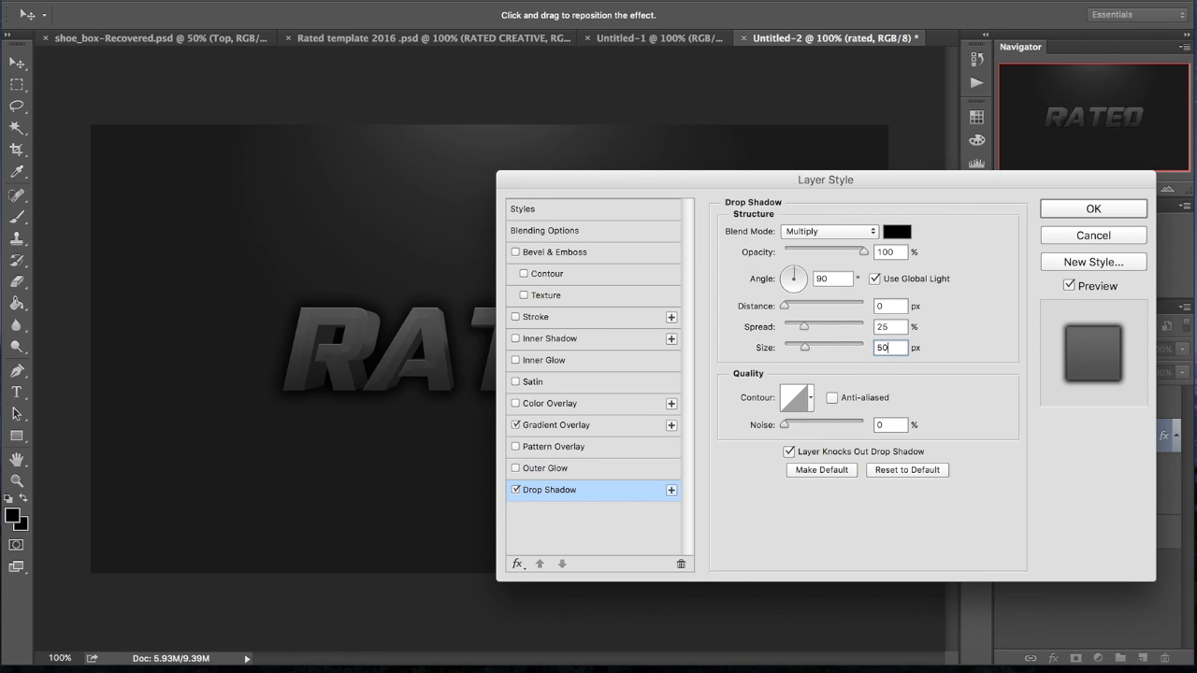
{"action": "double_click", "coordinate": [898, 249]}
{"action": "type", "text": "15"}
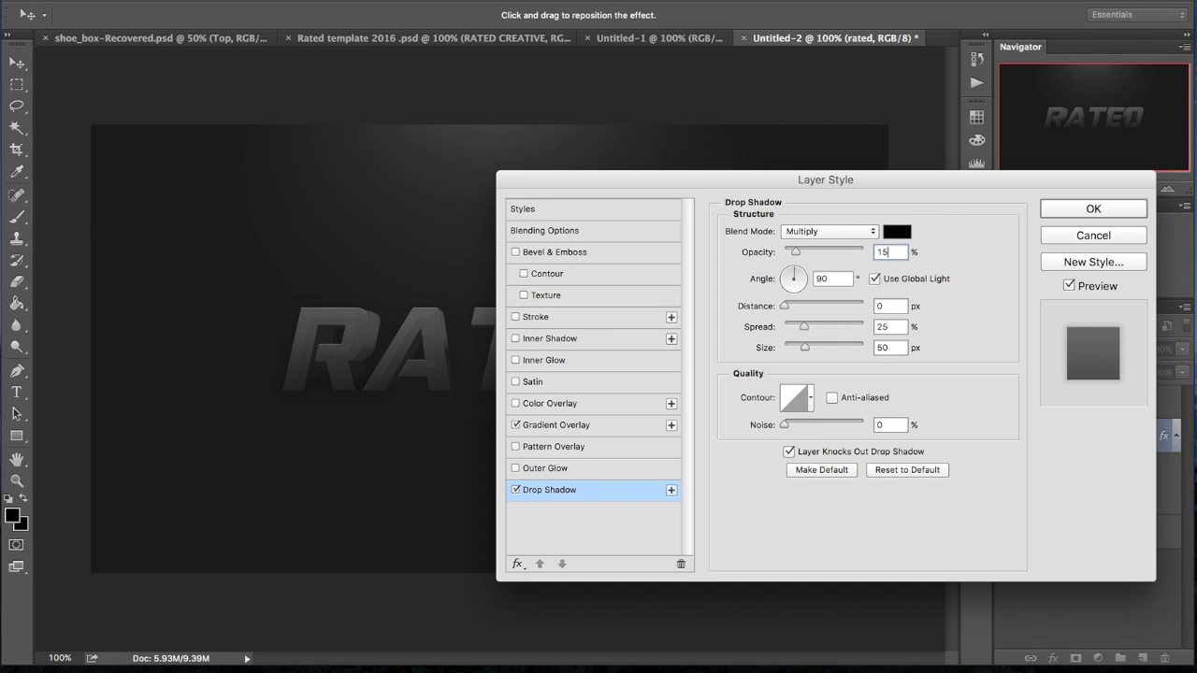
{"action": "key", "text": "Return"}
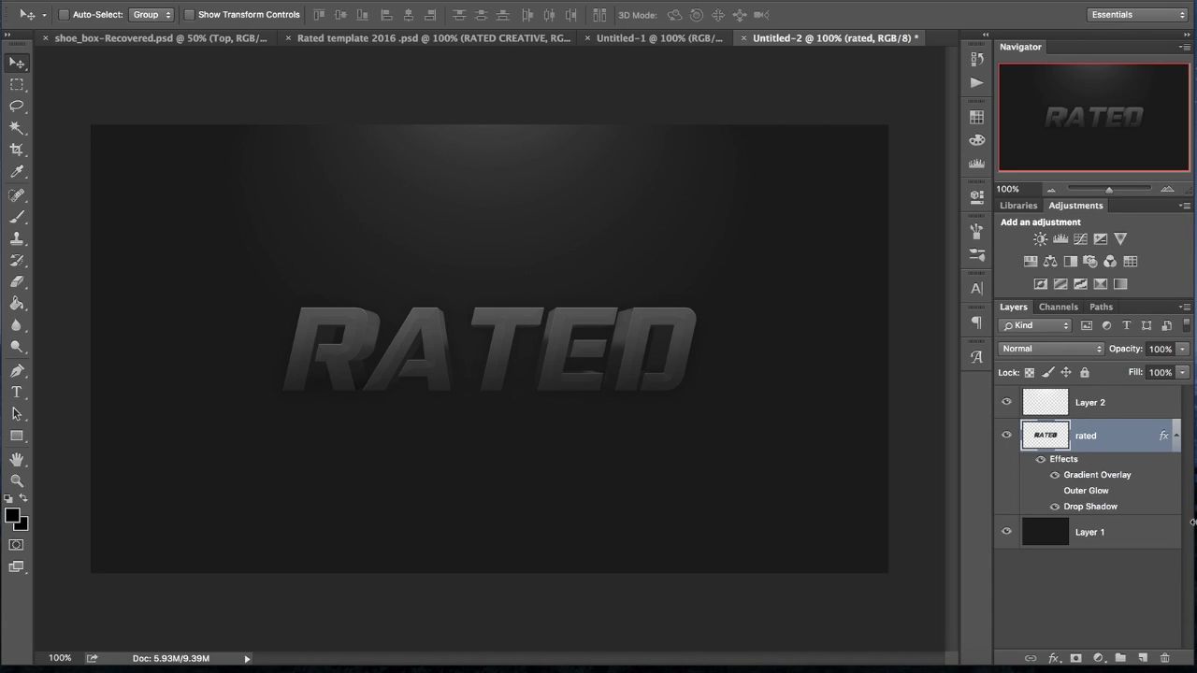
- Reapply the drop shadow settings, collapse the effects list and nudge the RATED text
{"action": "left_click", "coordinate": [1056, 657]}
{"action": "left_click", "coordinate": [1073, 627]}
{"action": "key", "text": "Return"}
{"action": "left_click", "coordinate": [1177, 436]}
{"action": "mouse_move", "coordinate": [698, 391]}
{"action": "left_mouse_down"}
{"action": "mouse_move", "coordinate": [719, 371]}
{"action": "mouse_move", "coordinate": [714, 403]}
{"action": "mouse_move", "coordinate": [688, 399]}
{"action": "mouse_move", "coordinate": [704, 397]}
{"action": "left_mouse_up"}
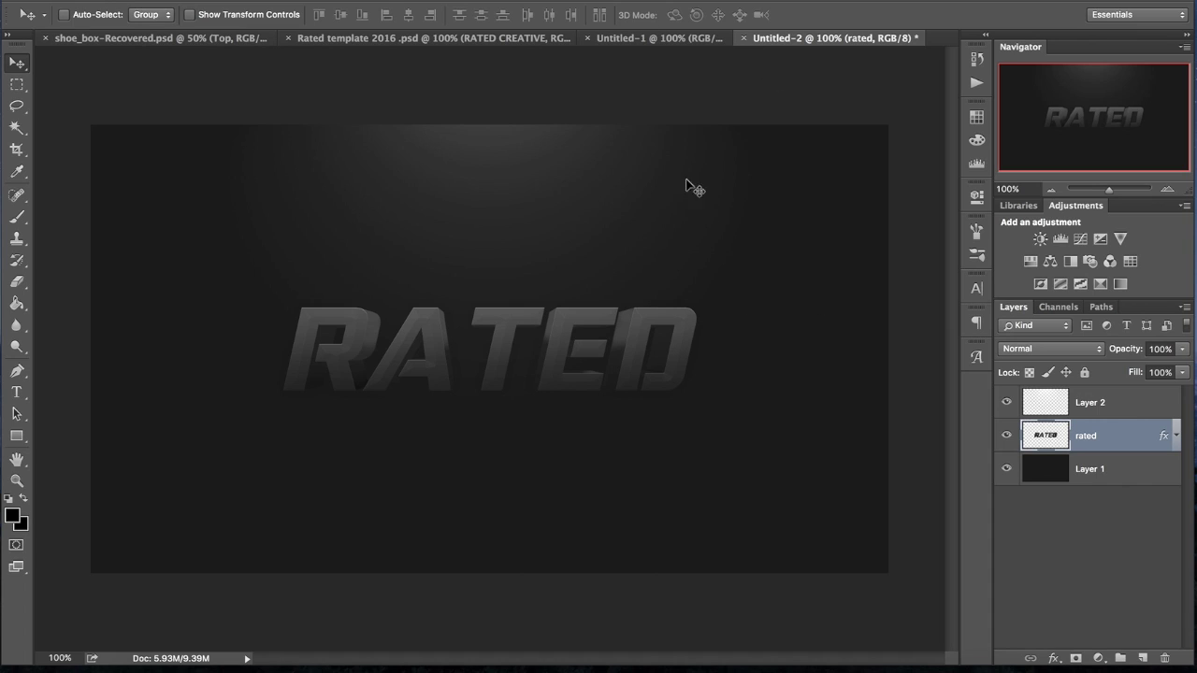
- Switch to the TRIUMPH document and back, then step back through recent edits
{"action": "left_click", "coordinate": [628, 40]}
{"action": "left_click", "coordinate": [857, 41]}
{"action": "key", "text": "super"}
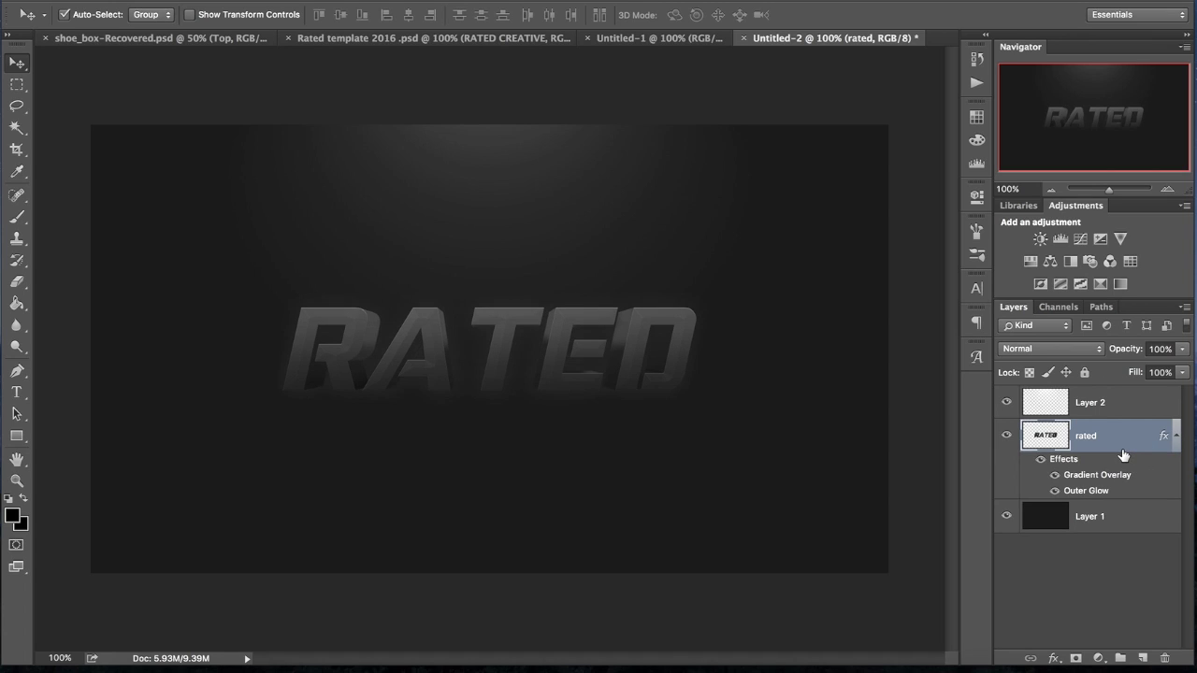
- Undo back to before the merge and give Layer 4 an inner shadow
{"action": "key", "text": "super+alt+e"}
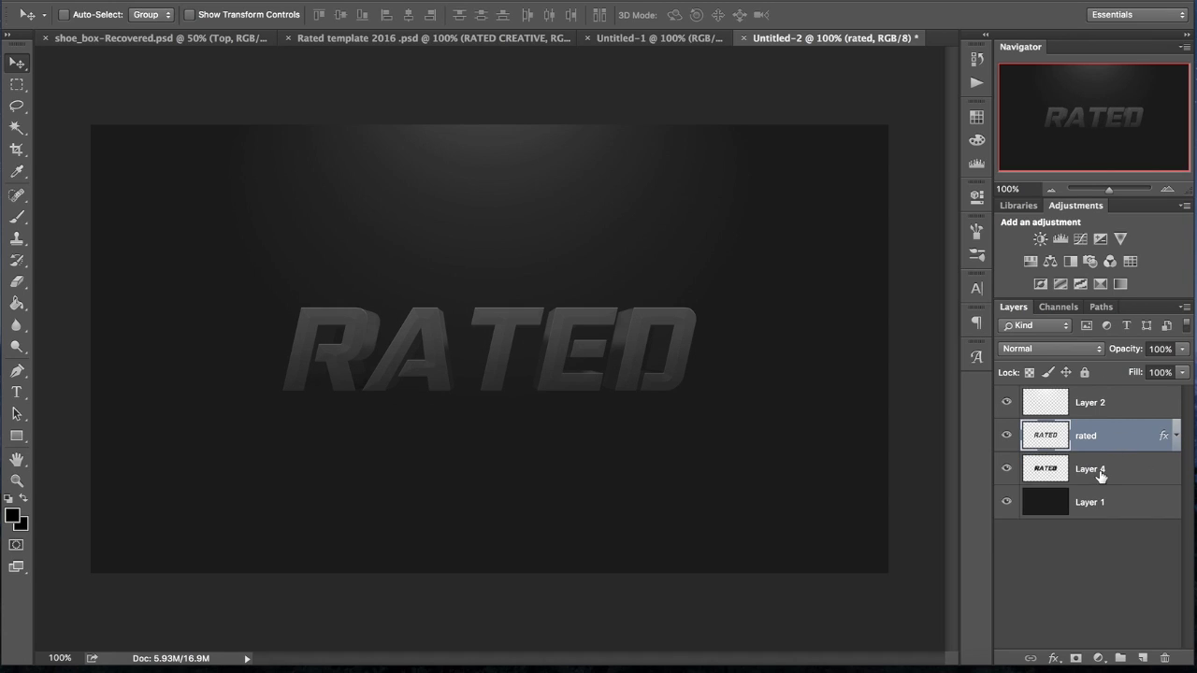
{"action": "left_click", "coordinate": [1101, 472]}
{"action": "left_click", "coordinate": [1054, 658]}
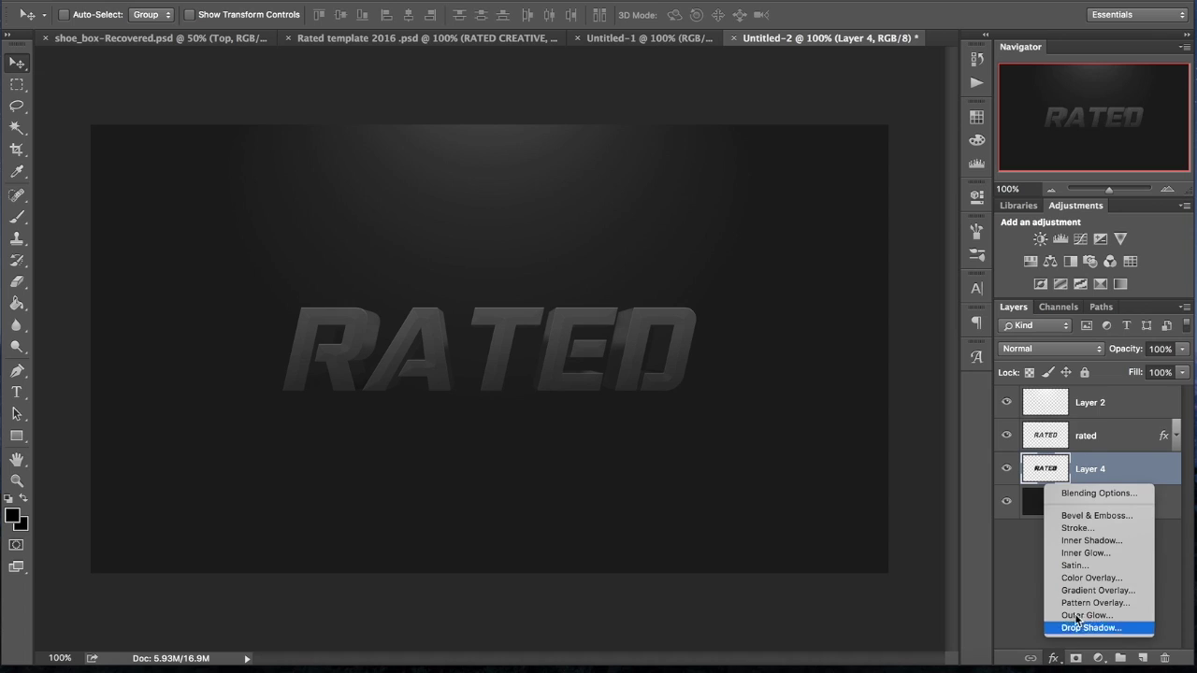
{"action": "left_click", "coordinate": [1093, 539]}
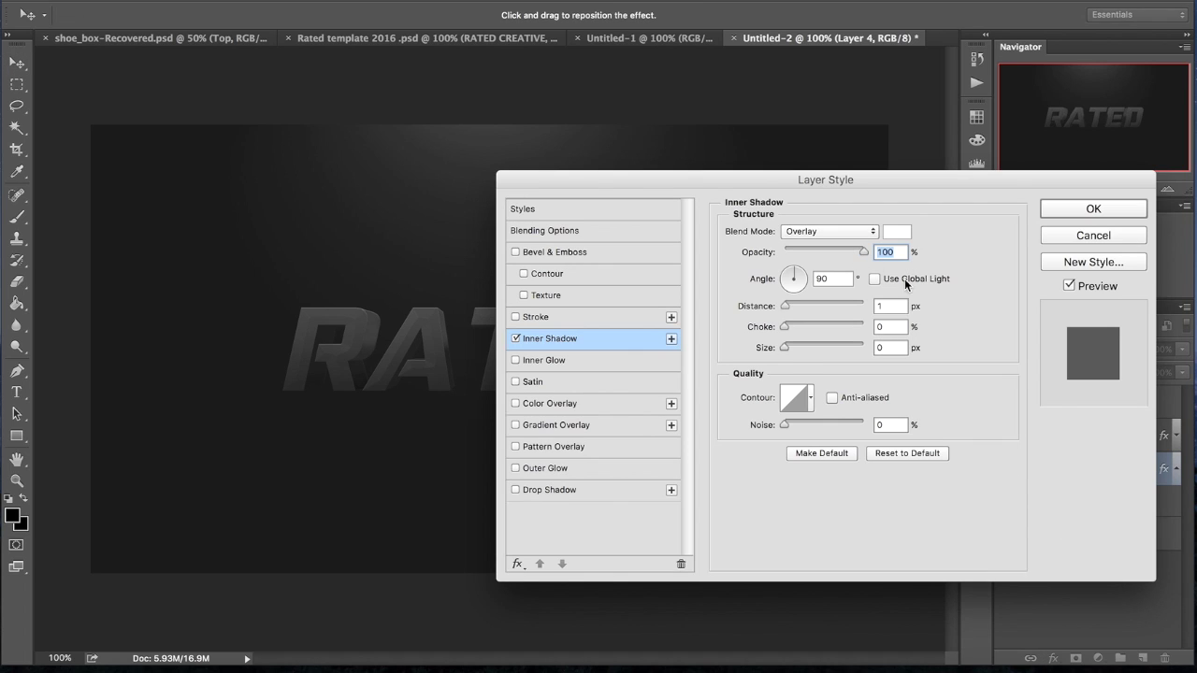
{"action": "key", "text": "Return"}
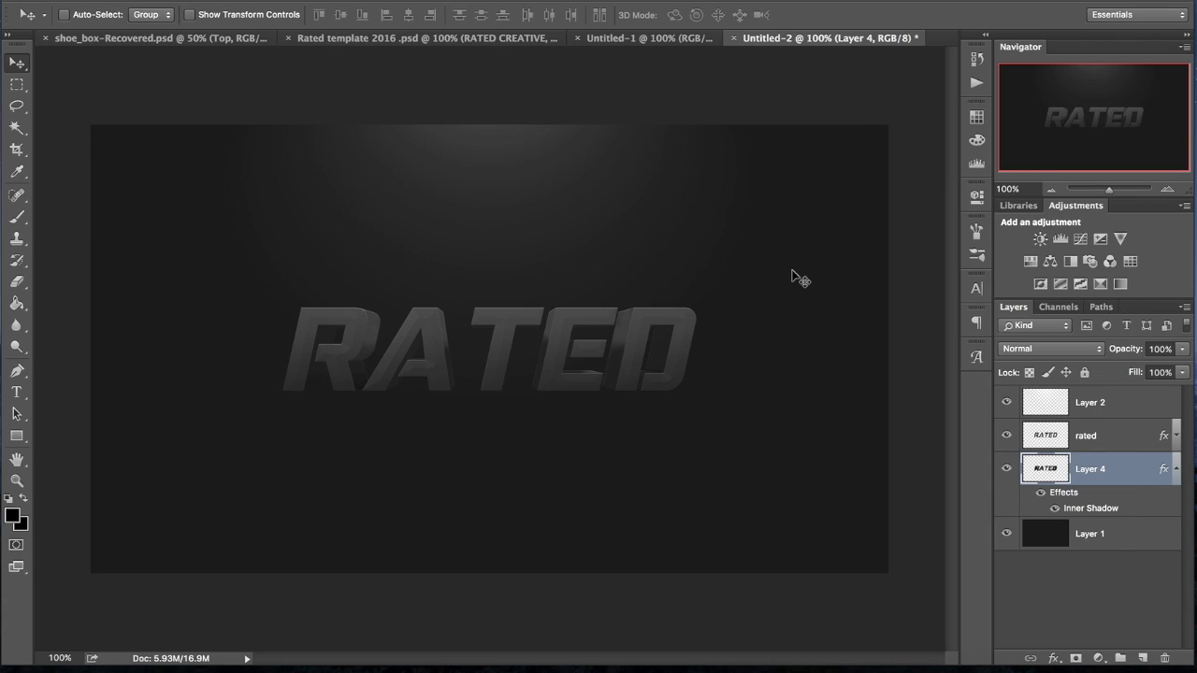
- Merge Layer 4 into rated and nudge the RATED text slightly right
{"action": "left_click", "coordinate": [1111, 439], "text": "shift"}
{"action": "right_click", "coordinate": [1111, 439]}
{"action": "left_click", "coordinate": [964, 449]}
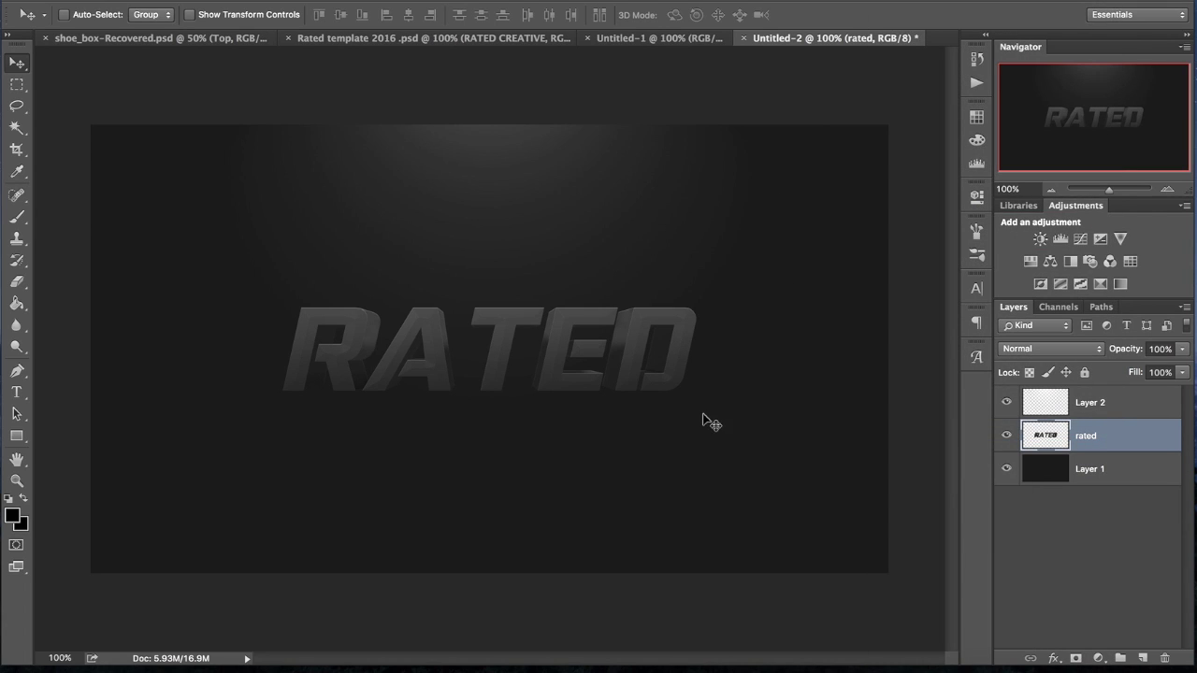
{"action": "left_click_drag", "start_coordinate": [412, 399], "coordinate": [486, 405]}
{"action": "left_click", "coordinate": [976, 83]}
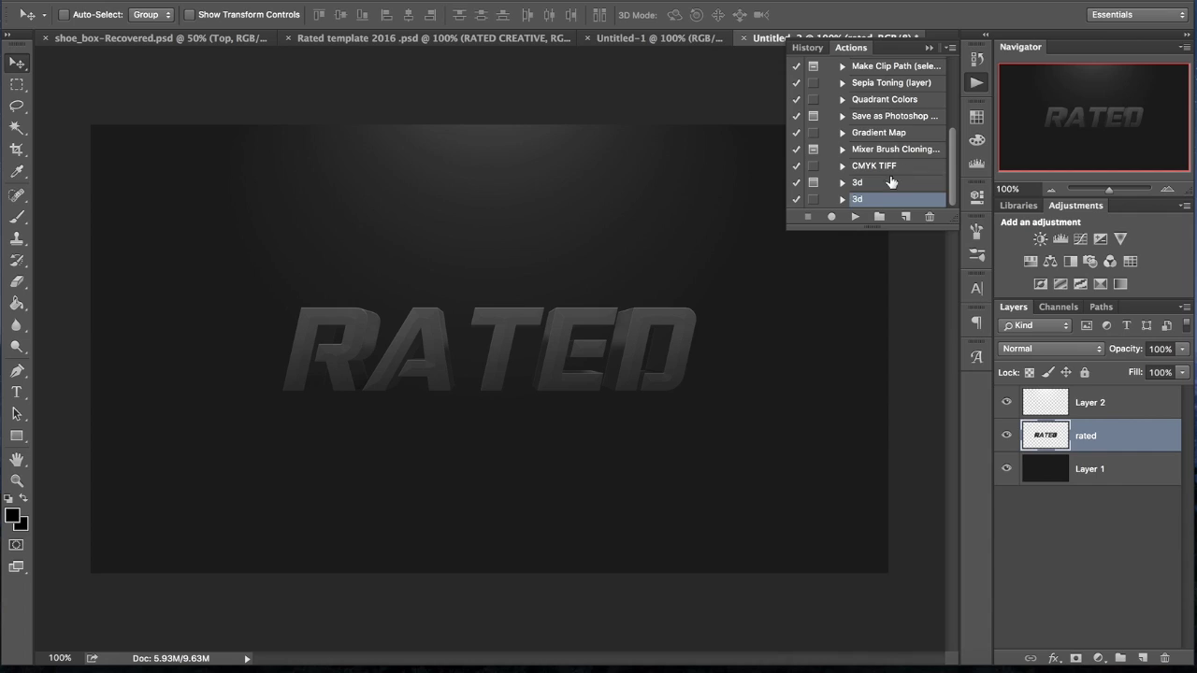
{"action": "left_click", "coordinate": [977, 83]}
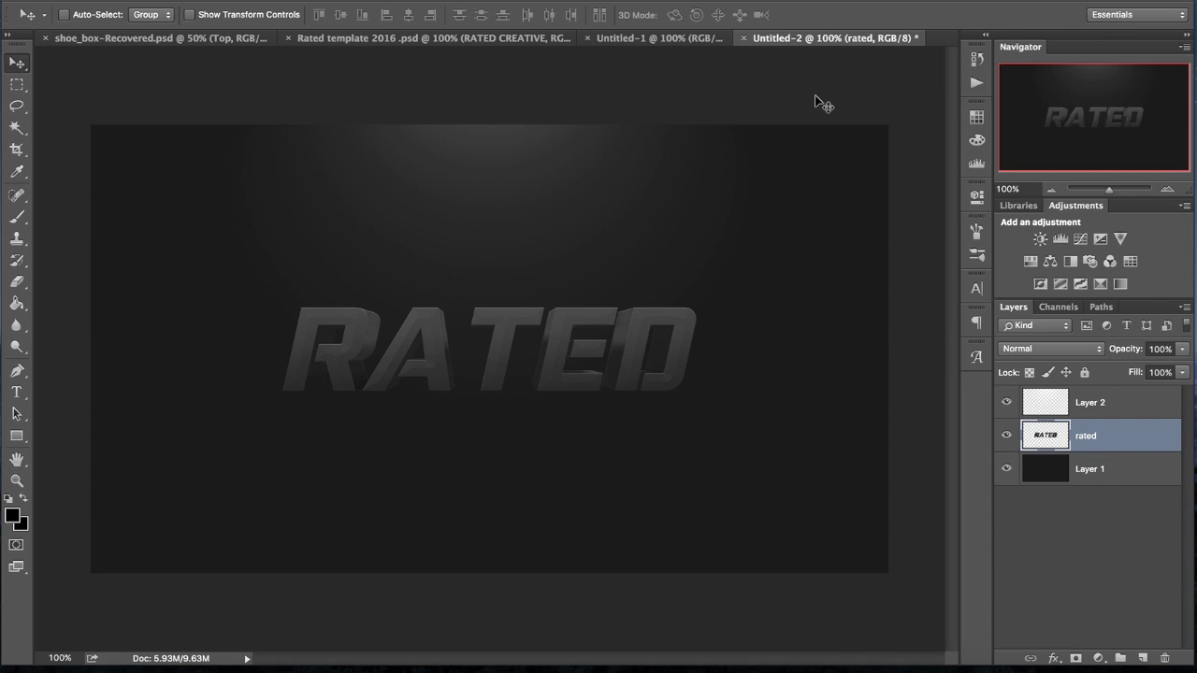